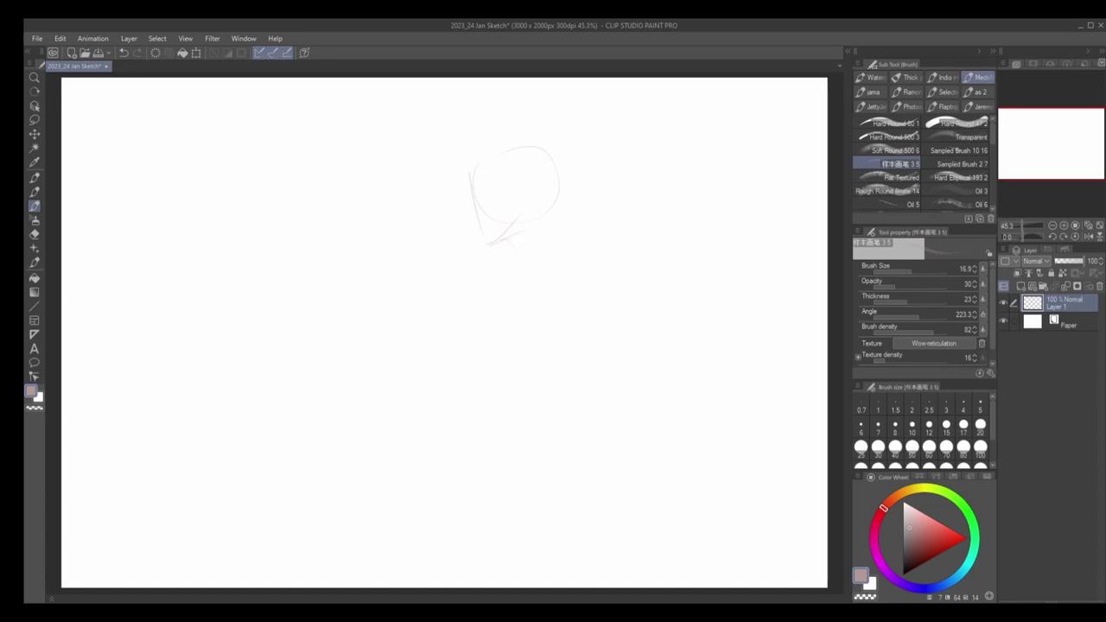
# Step: Sketch the neck and the sloping shoulder lines beneath the head, cleaning up the stroke with the eraser
pyautogui.moveTo(548, 207)
pyautogui.mouseDown()
pyautogui.moveTo(559, 240)
pyautogui.moveTo(506, 264)
pyautogui.mouseUp()
pyautogui.press('e')
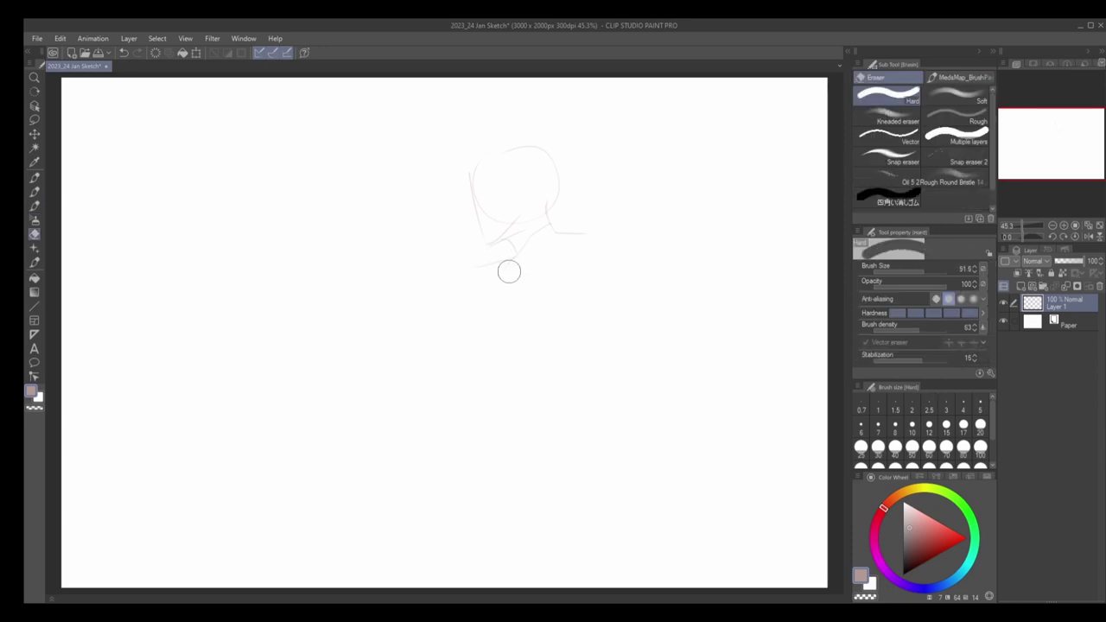
pyautogui.press('j')
pyautogui.press('b')
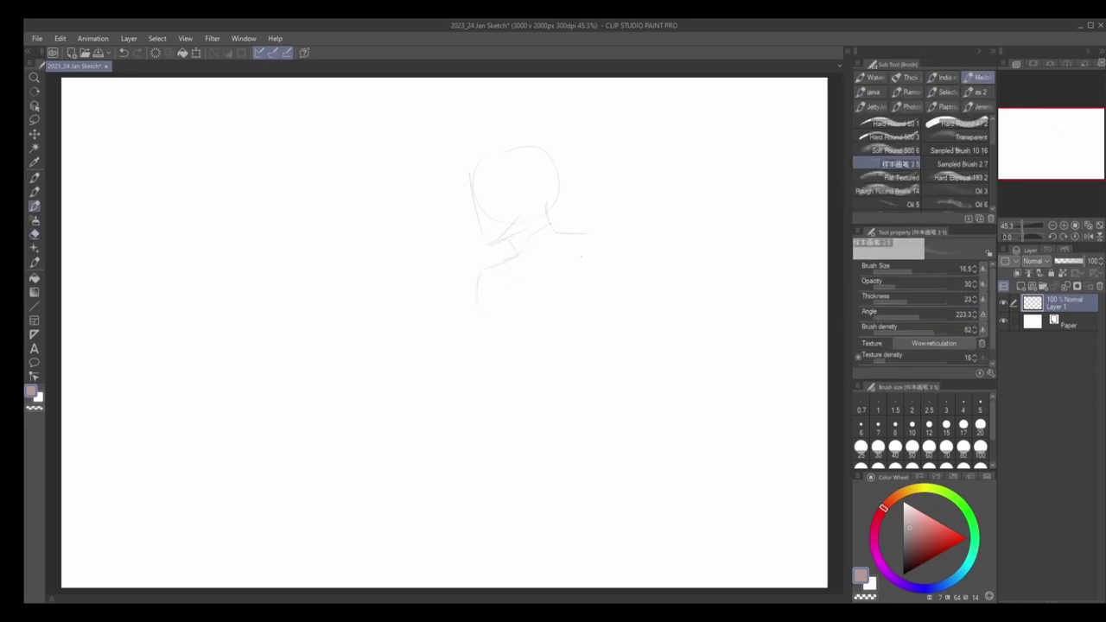
# Step: Sketch the right side of the torso and the outstretched right arm down to the forearm
pyautogui.moveTo(593, 238); pyautogui.dragTo(585, 405)
pyautogui.hotkey('ctrl', 'z')
pyautogui.moveTo(589, 234); pyautogui.dragTo(572, 379)
pyautogui.moveTo(606, 267); pyautogui.dragTo(634, 403)
pyautogui.moveTo(629, 348)
pyautogui.mouseDown()
pyautogui.moveTo(645, 396)
pyautogui.moveTo(612, 363)
pyautogui.moveTo(625, 396)
pyautogui.moveTo(616, 375)
pyautogui.moveTo(628, 355)
pyautogui.moveTo(665, 418)
pyautogui.moveTo(624, 347)
pyautogui.moveTo(645, 386)
pyautogui.mouseUp()
pyautogui.hotkey('ctrl', 'z')
pyautogui.hotkey('ctrl', 'z')
pyautogui.moveTo(631, 349); pyautogui.dragTo(645, 388)
pyautogui.moveTo(625, 329); pyautogui.dragTo(630, 360)
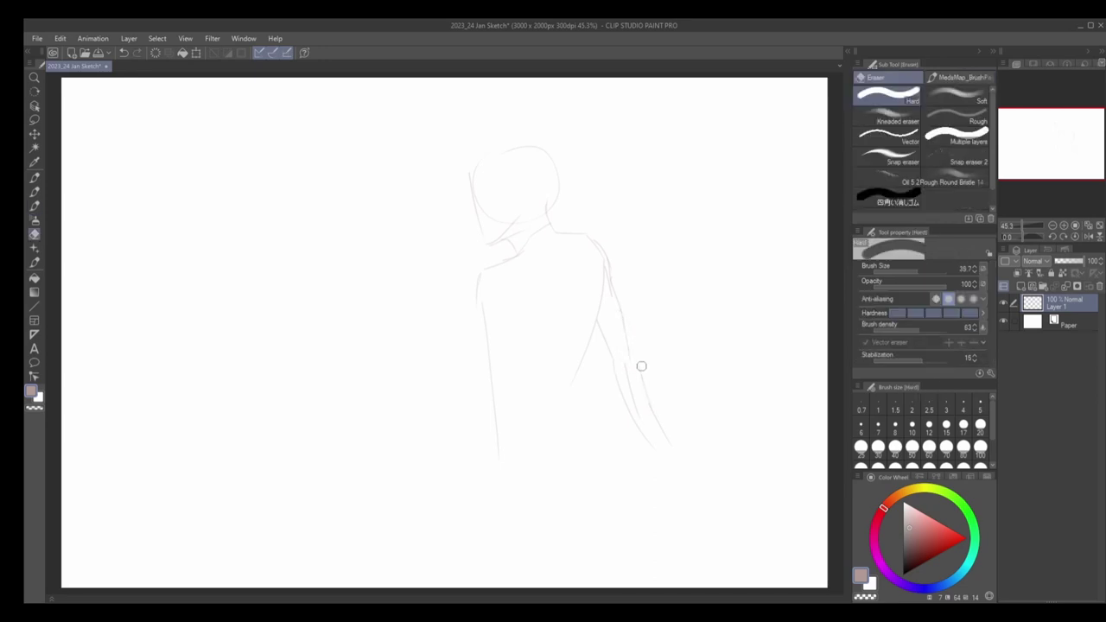
# Step: Erase the doubled lines inside the right forearm and redraw the upper arm's outer contour
pyautogui.moveTo(615, 362); pyautogui.dragTo(620, 393)
pyautogui.hotkey('ctrl', 'z')
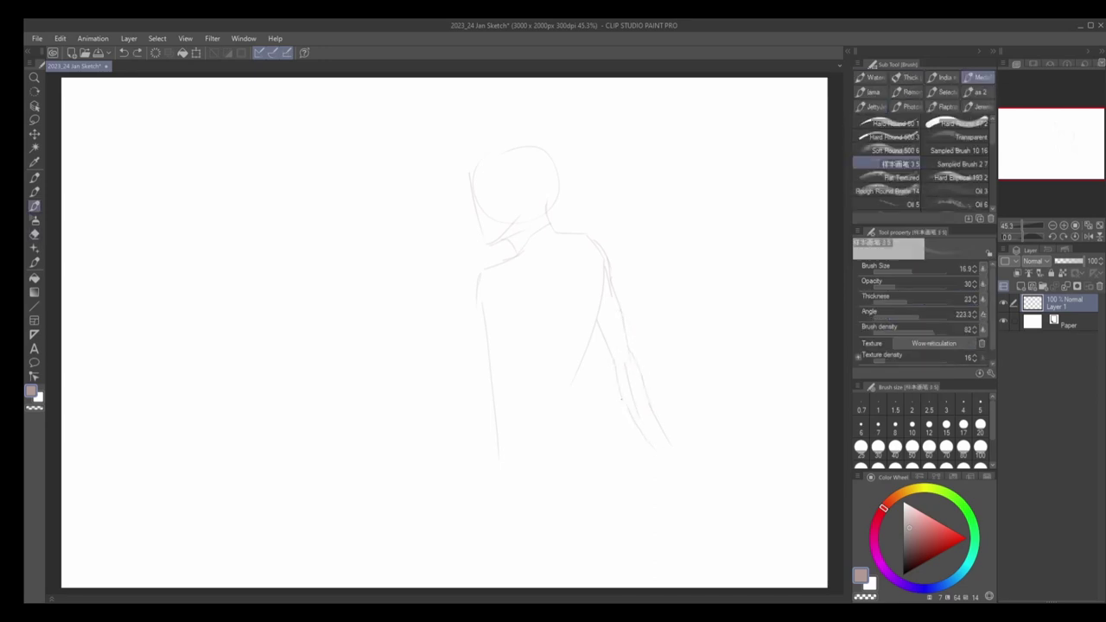
pyautogui.press('e')
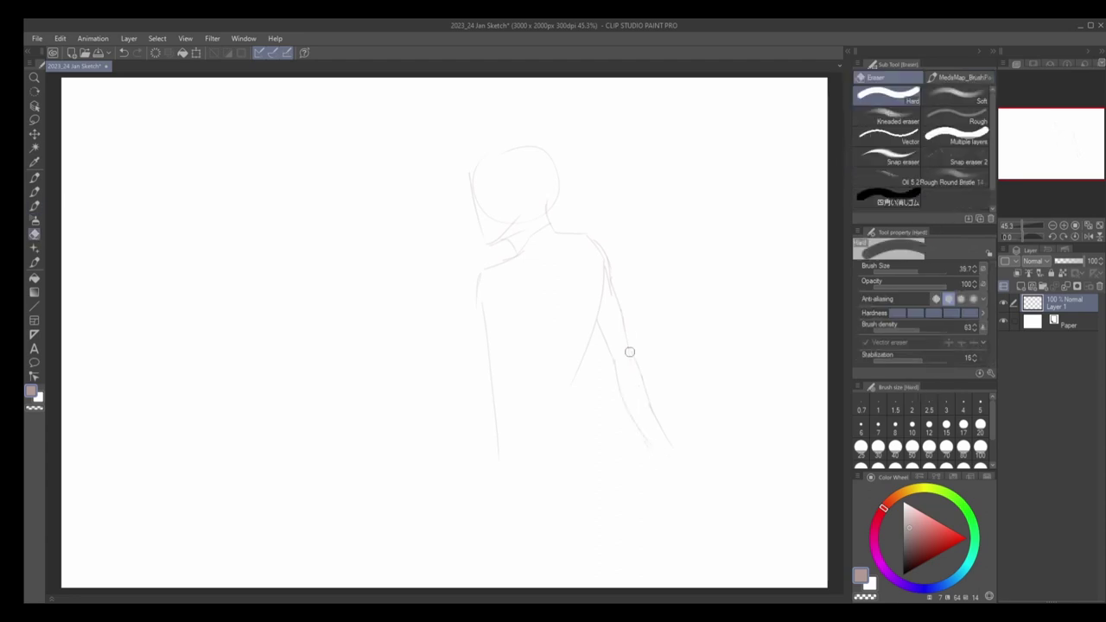
pyautogui.moveTo(606, 262)
pyautogui.mouseDown()
pyautogui.moveTo(602, 295)
pyautogui.moveTo(634, 344)
pyautogui.mouseUp()
pyautogui.press('b')
pyautogui.press('e')
pyautogui.press('b')
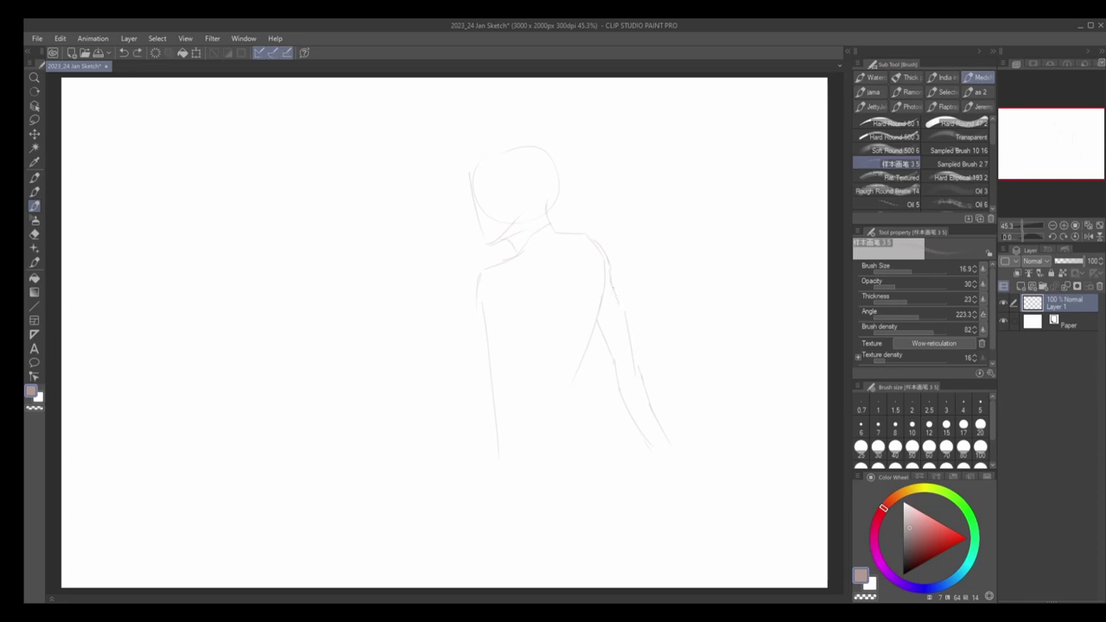
# Step: Refine the right arm's outer contour between the shoulder and the elbow, alternating eraser and brush
pyautogui.press('e')
pyautogui.press('b')
pyautogui.press('e')
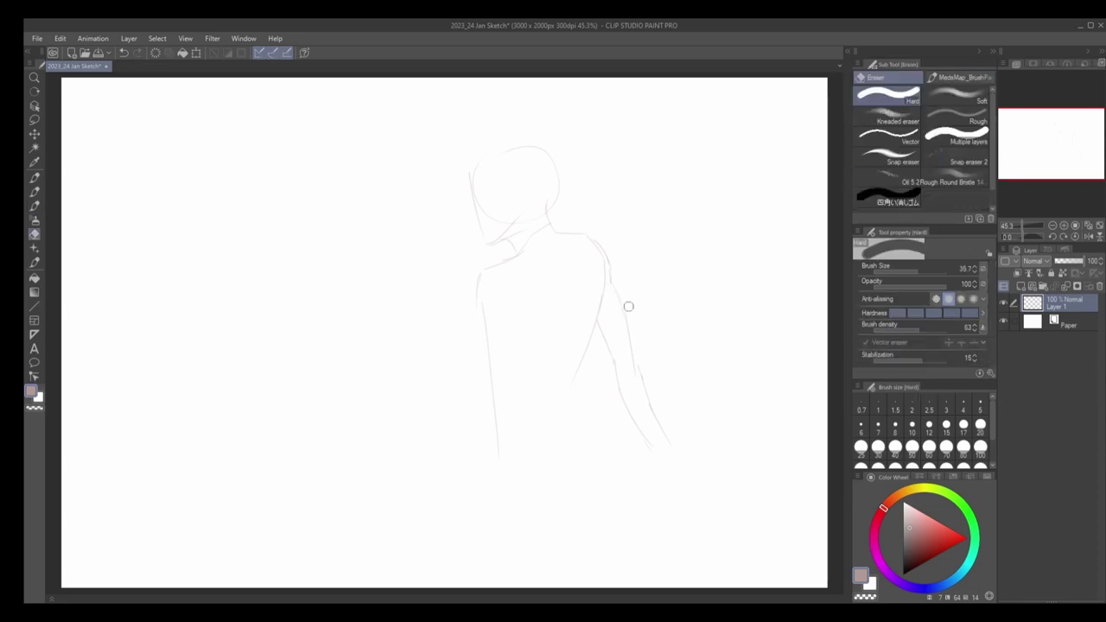
pyautogui.press('b')
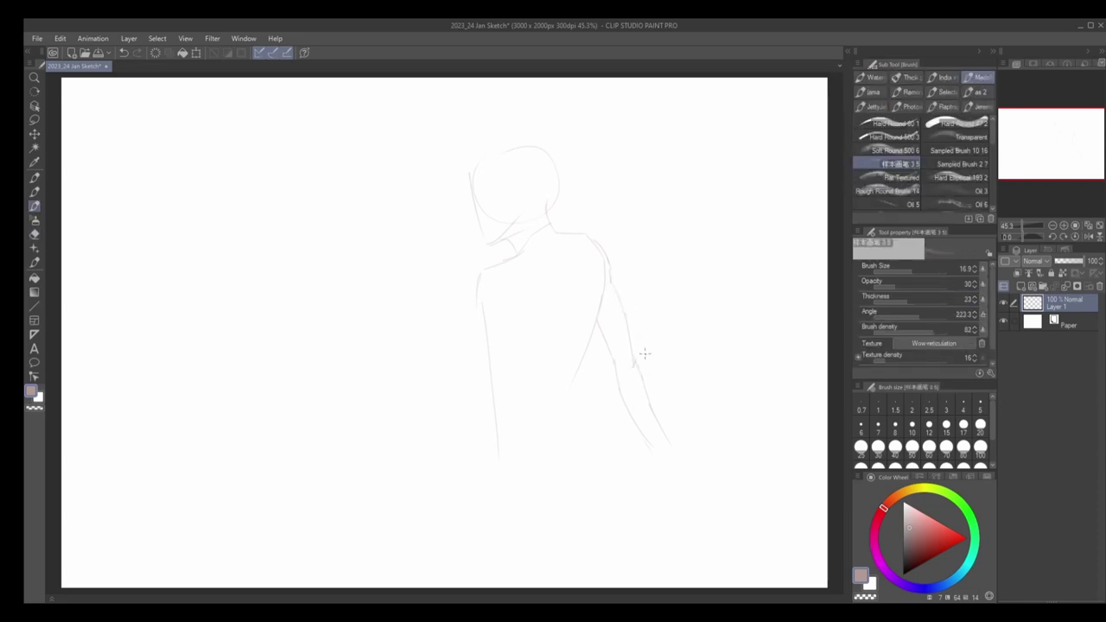
# Step: Redraw the right forearm down to the hand and close the torso with a curved lower line
pyautogui.press('e')
pyautogui.press('b')
pyautogui.press('e')
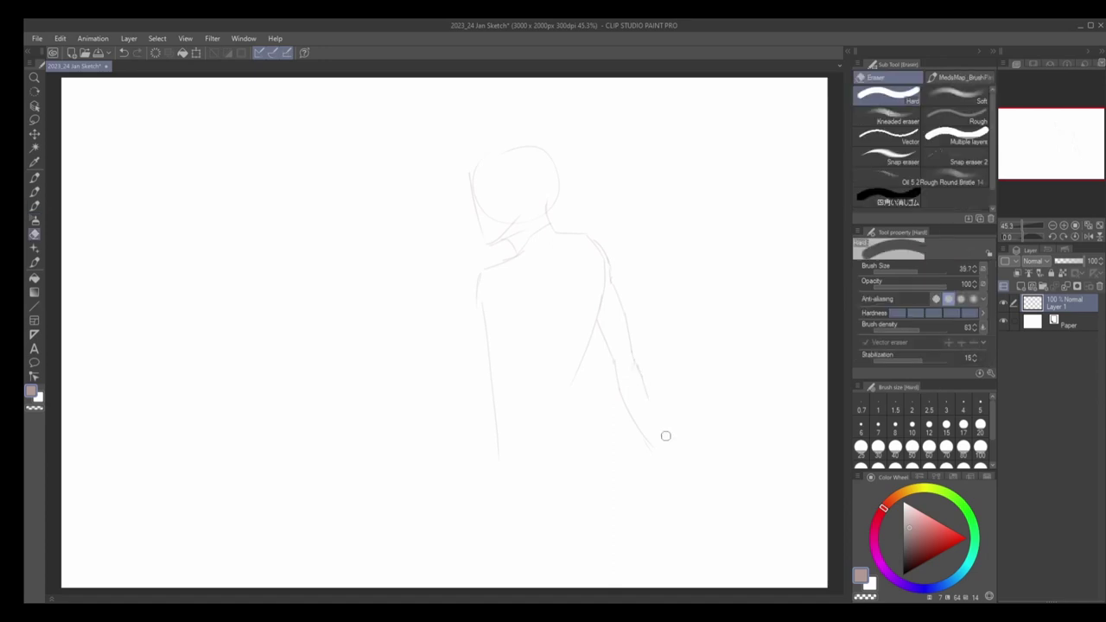
pyautogui.press('b')
pyautogui.press('e')
pyautogui.press('b')
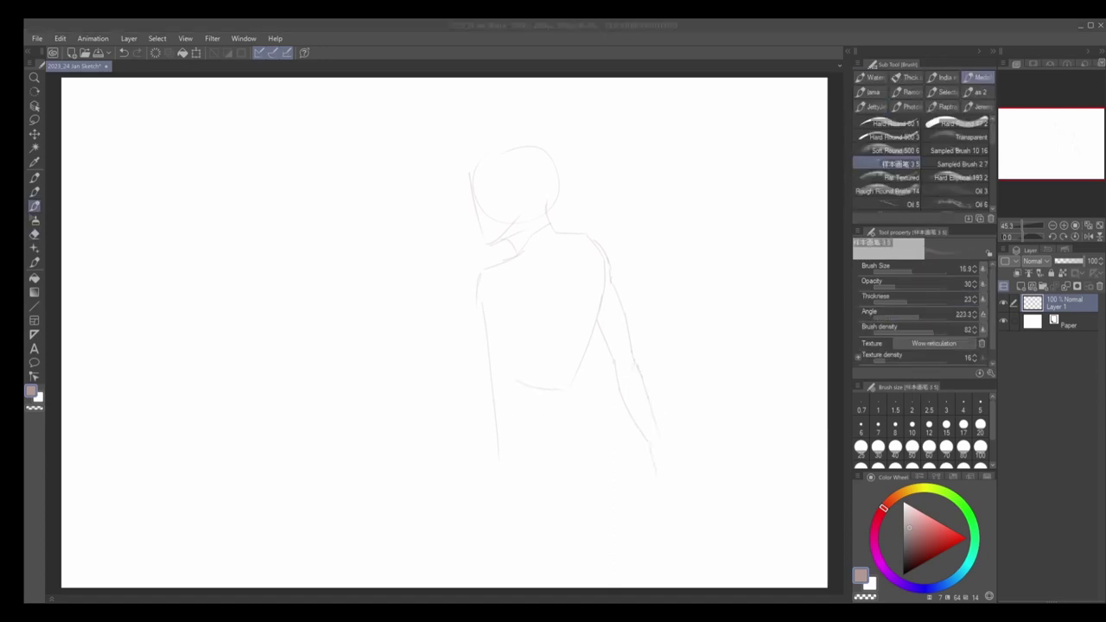
# Step: Duplicate the sketch layer and merge the copy down to strengthen the lines, and use the brush at opacity 100
pyautogui.scroll(-1, 580, 363)
pyautogui.hotkey('ctrl', 'c')
pyautogui.hotkey('ctrl', 'v')
pyautogui.hotkey('ctrl', 'e')
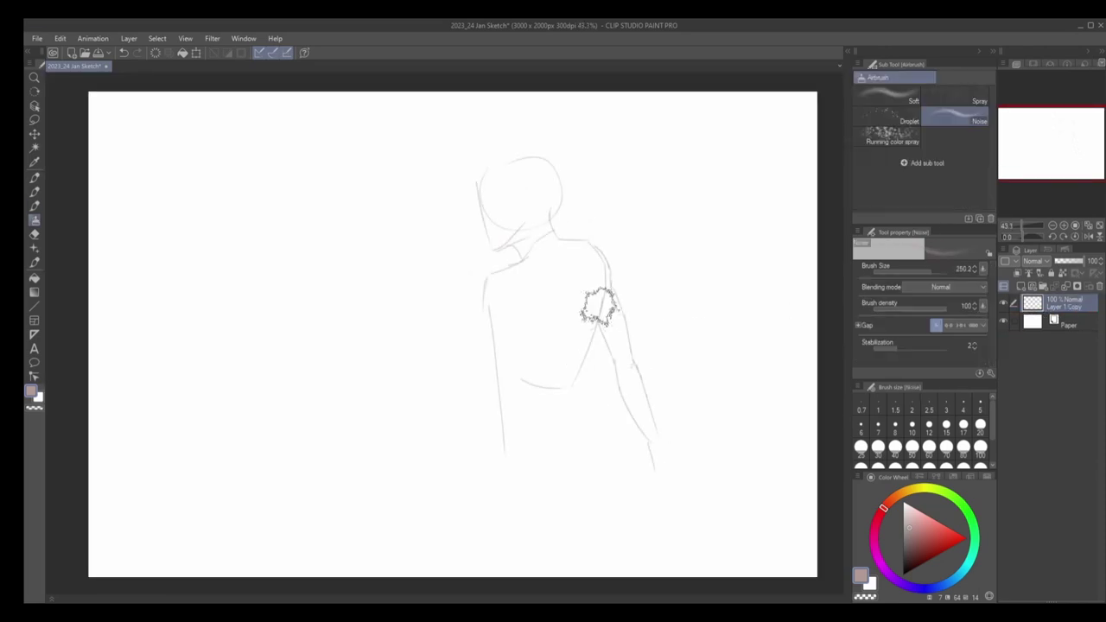
pyautogui.press('e')
pyautogui.press('b')
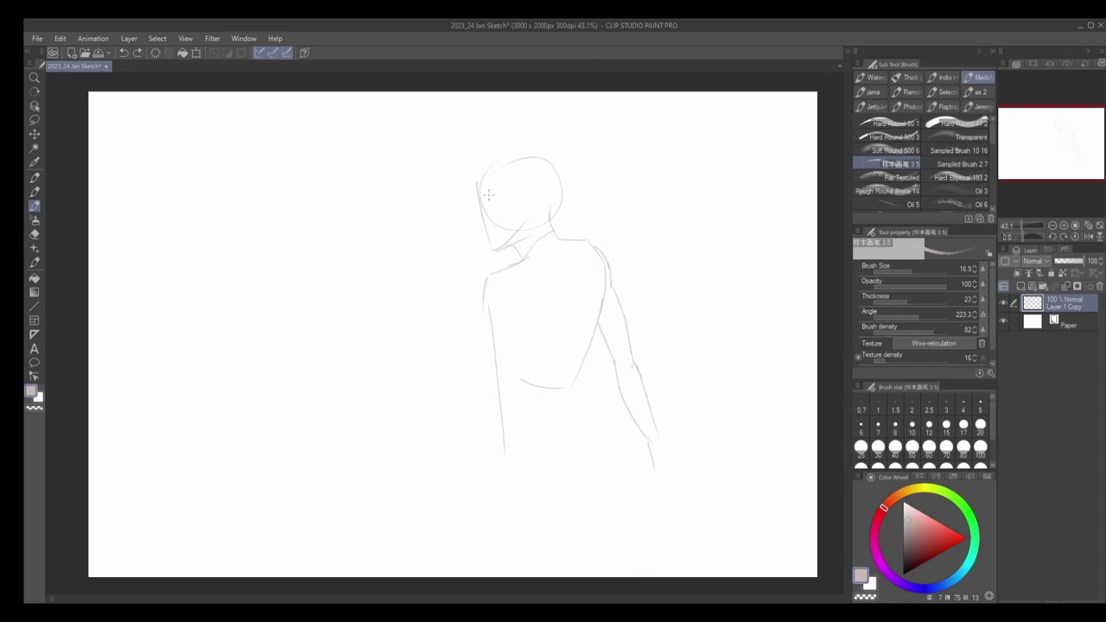
# Step: Sketch the head's contour from the forehead over the crown to the nape, with the ear and hairline inside
pyautogui.moveTo(477, 180); pyautogui.dragTo(476, 199)
pyautogui.moveTo(511, 202)
pyautogui.mouseDown()
pyautogui.moveTo(524, 221)
pyautogui.moveTo(557, 210)
pyautogui.moveTo(553, 162)
pyautogui.moveTo(475, 186)
pyautogui.mouseUp()
pyautogui.hotkey('ctrl', 'z')
pyautogui.hotkey('ctrl', 'z')
pyautogui.hotkey('ctrl', 'z')
pyautogui.moveTo(550, 159); pyautogui.dragTo(475, 185)
pyautogui.press('e')
pyautogui.press('b')
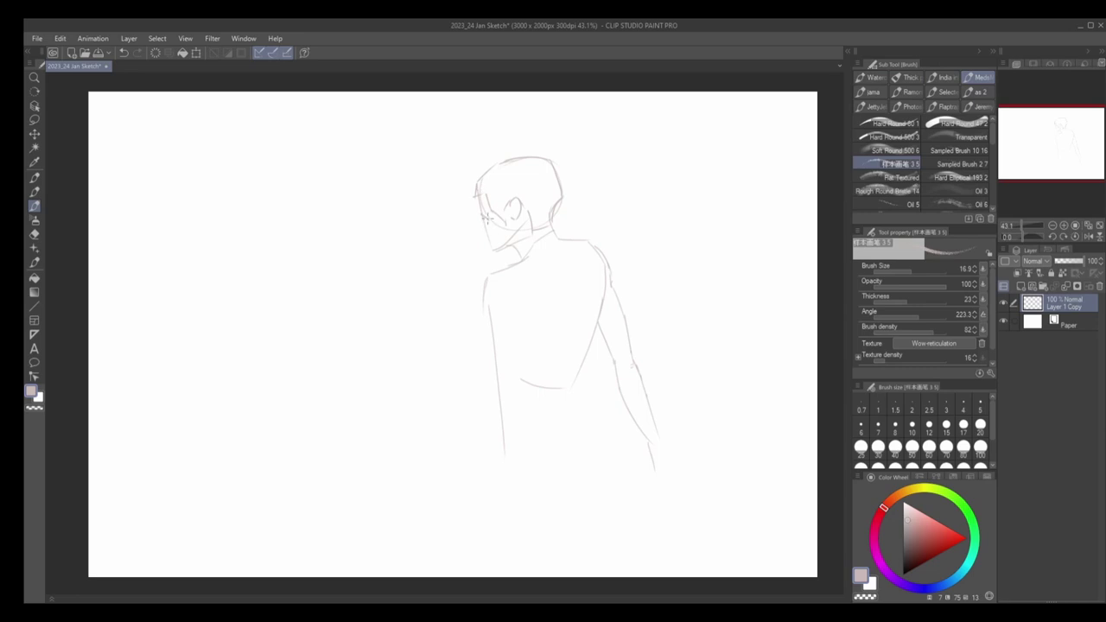
# Step: Sketch the face's profile from the eye down to the chin
pyautogui.hotkey('ctrl', 'z')
pyautogui.moveTo(488, 221); pyautogui.dragTo(494, 236)
pyautogui.press('e')
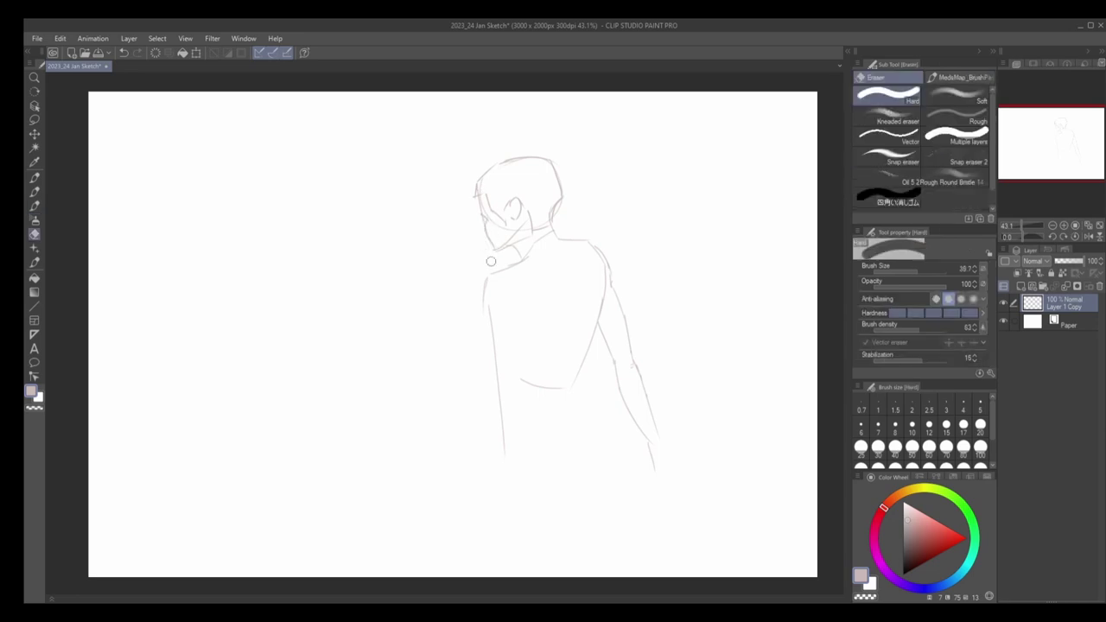
pyautogui.press('b')
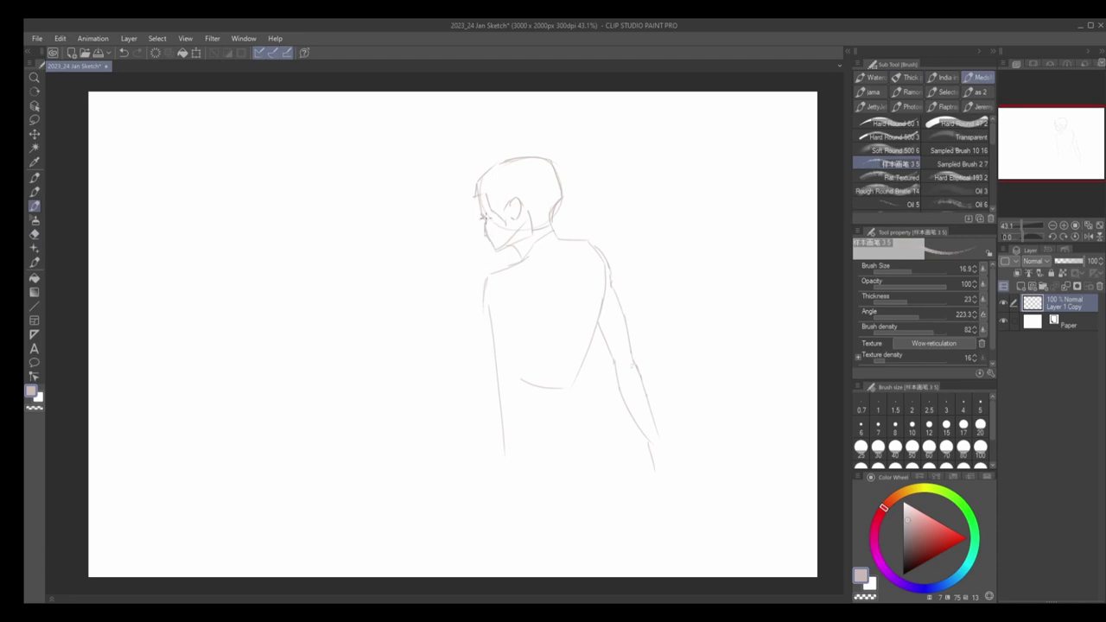
# Step: Erase the construction lines across the lower face and neck and refine the cheek, jaw and chin
pyautogui.press('e')
pyautogui.moveTo(484, 230); pyautogui.dragTo(490, 245)
pyautogui.press('b')
pyautogui.press('e')
pyautogui.press('b')
pyautogui.press('e')
pyautogui.press('b')
pyautogui.press('e')
pyautogui.press('b')
pyautogui.press('e')
pyautogui.press('b')
# Step: Sketch the curved spine and the left arm's inner contour, and reshape the left shoulder outline
pyautogui.scroll(1, 526, 246)
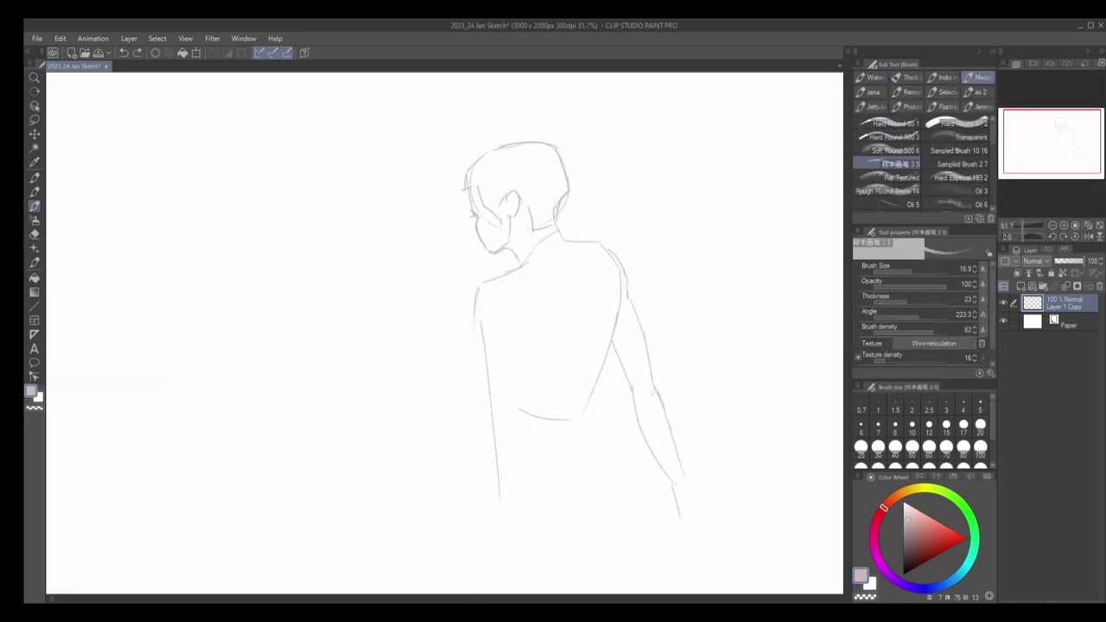
pyautogui.moveTo(562, 240); pyautogui.dragTo(573, 401)
pyautogui.moveTo(510, 317); pyautogui.dragTo(523, 426)
pyautogui.moveTo(484, 313); pyautogui.dragTo(476, 355)
pyautogui.moveTo(477, 289)
pyautogui.mouseDown()
pyautogui.moveTo(479, 326)
pyautogui.moveTo(473, 283)
pyautogui.moveTo(480, 351)
pyautogui.mouseUp()
pyautogui.hotkey('ctrl', 'z')
pyautogui.hotkey('ctrl', 'z')
pyautogui.hotkey('ctrl', 'z')
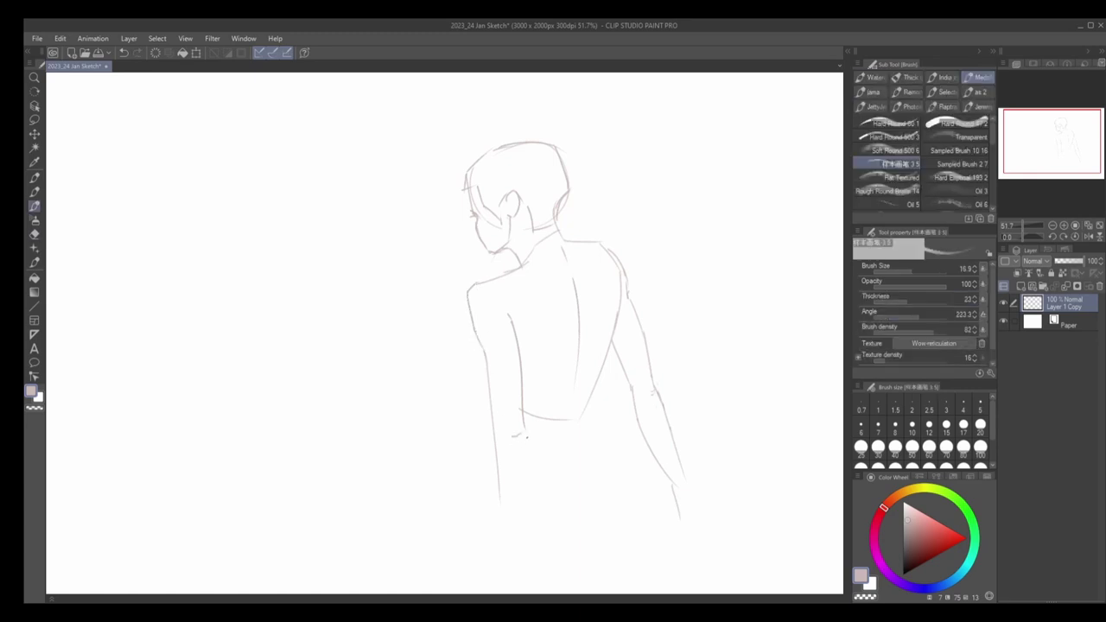
# Step: Sketch both sides of the left forearm down to the wrist and start the thumb side of the hand
pyautogui.moveTo(526, 436); pyautogui.dragTo(534, 536)
pyautogui.moveTo(496, 449)
pyautogui.mouseDown()
pyautogui.moveTo(516, 534)
pyautogui.moveTo(503, 479)
pyautogui.mouseUp()
pyautogui.press('e')
pyautogui.press('b')
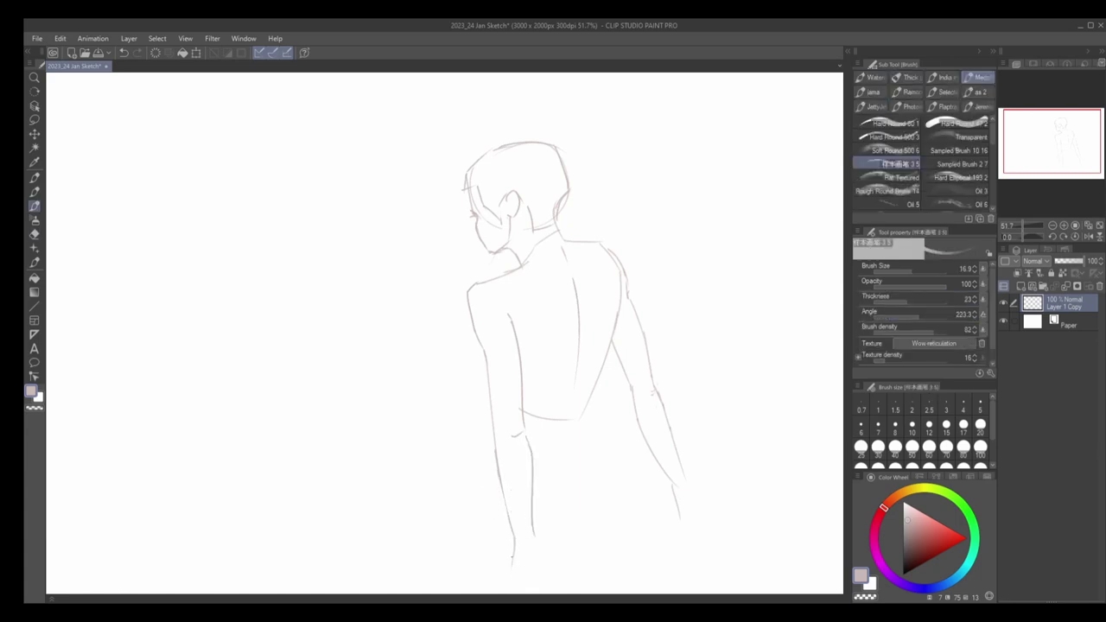
pyautogui.moveTo(513, 555); pyautogui.dragTo(491, 584)
# Step: Complete the left hand planted on the ground, undoing and redrawing its outer edge and fingers
pyautogui.scroll(-2, 445, 334)
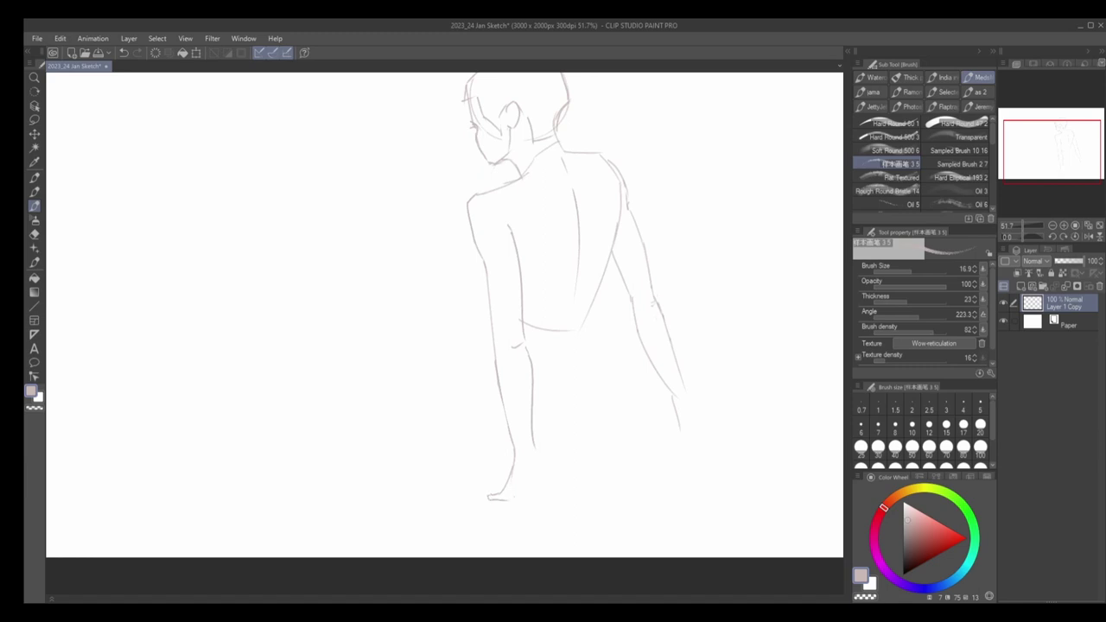
pyautogui.moveTo(515, 486)
pyautogui.mouseDown()
pyautogui.moveTo(503, 508)
pyautogui.moveTo(490, 499)
pyautogui.moveTo(517, 503)
pyautogui.moveTo(514, 511)
pyautogui.moveTo(522, 485)
pyautogui.moveTo(517, 494)
pyautogui.mouseUp()
pyautogui.hotkey('ctrl', 'z')
pyautogui.hotkey('ctrl', 'z')
pyautogui.hotkey('ctrl', 'z')
pyautogui.moveTo(549, 444); pyautogui.dragTo(535, 492)
pyautogui.hotkey('ctrl', 'z')
pyautogui.moveTo(553, 448)
pyautogui.mouseDown()
pyautogui.moveTo(536, 492)
pyautogui.moveTo(561, 499)
pyautogui.moveTo(523, 510)
pyautogui.moveTo(538, 505)
pyautogui.moveTo(510, 497)
pyautogui.mouseUp()
pyautogui.scroll(-3, 537, 488)
pyautogui.scroll(3, 537, 489)
pyautogui.hotkey('ctrl', 'z')
pyautogui.hotkey('ctrl', 'z')
pyautogui.hotkey('ctrl', 'z')
pyautogui.hotkey('ctrl', 'z')
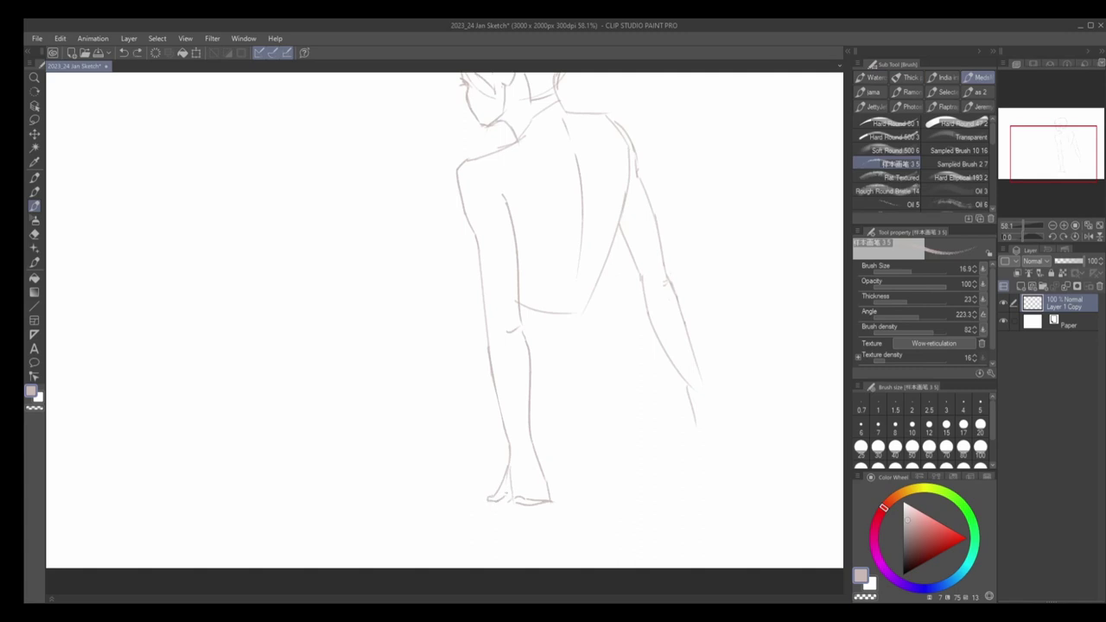
# Step: Sketch the right hand at the end of the outstretched arm
pyautogui.scroll(-3, 553, 415)
pyautogui.scroll(2, 553, 415)
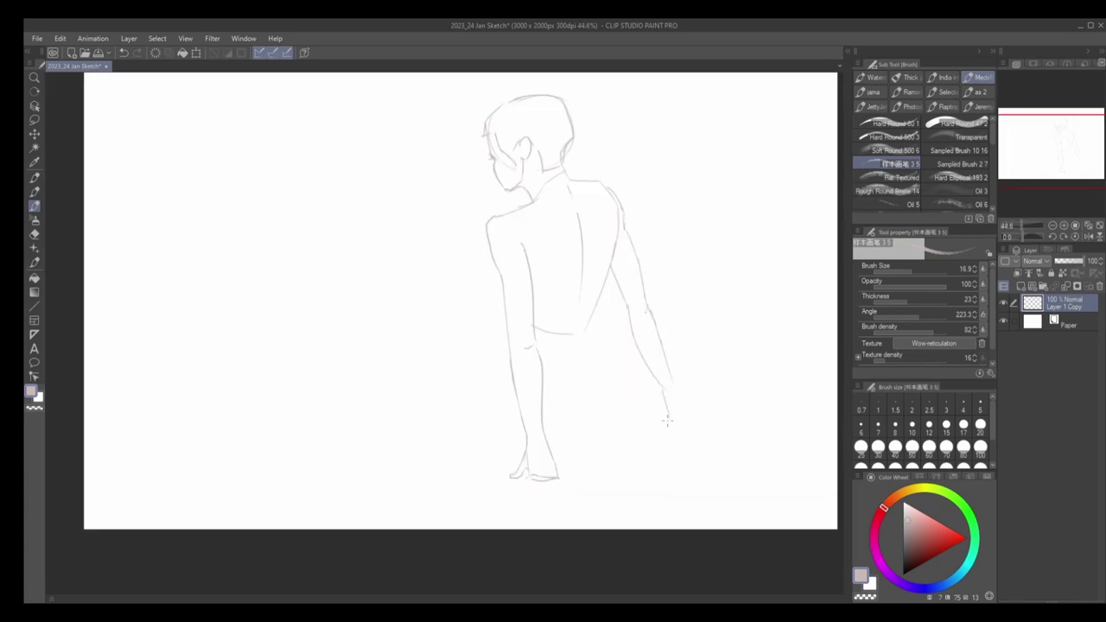
pyautogui.moveTo(676, 384); pyautogui.dragTo(699, 417)
pyautogui.hotkey('ctrl', 'z')
# Step: Block in the pelvis as a tilted box below the torso, partly behind the left arm
pyautogui.moveTo(584, 337); pyautogui.dragTo(543, 384)
pyautogui.moveTo(484, 318)
pyautogui.mouseDown()
pyautogui.moveTo(480, 355)
pyautogui.moveTo(507, 367)
pyautogui.mouseUp()
pyautogui.moveTo(489, 317); pyautogui.dragTo(584, 340)
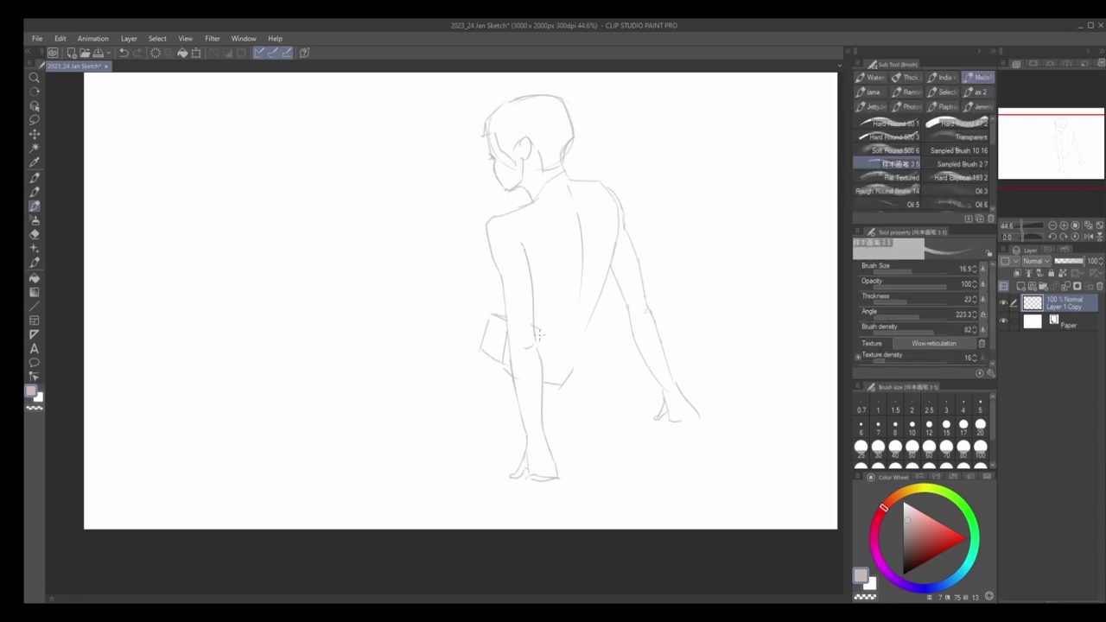
pyautogui.moveTo(507, 373)
pyautogui.mouseDown()
pyautogui.moveTo(525, 389)
pyautogui.moveTo(579, 361)
pyautogui.mouseUp()
pyautogui.scroll(3, 562, 369)
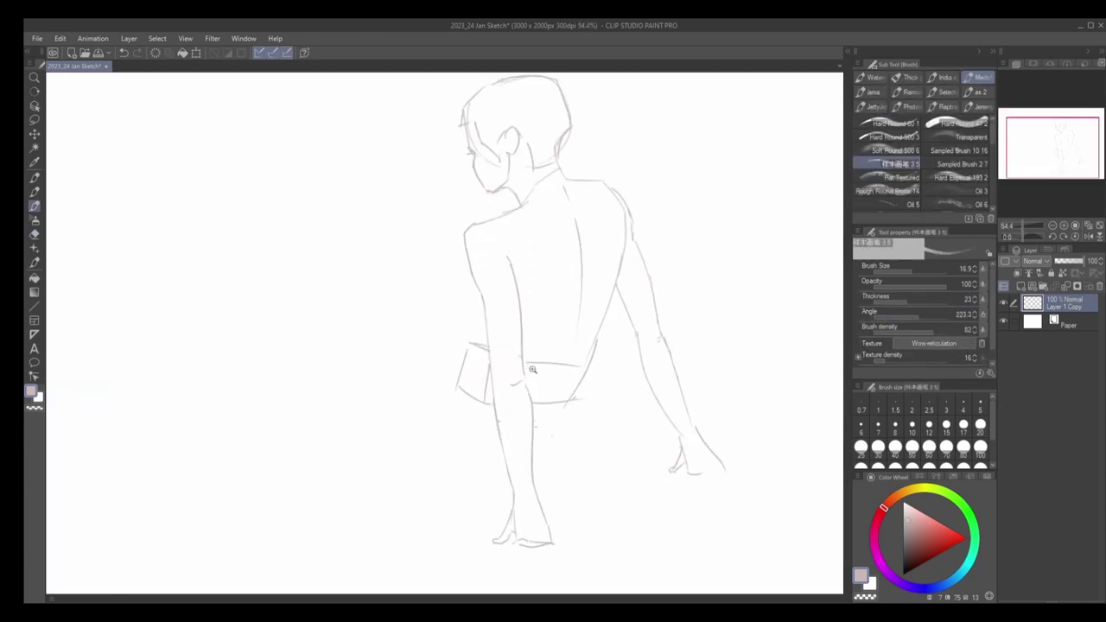
pyautogui.moveTo(524, 363); pyautogui.dragTo(601, 342)
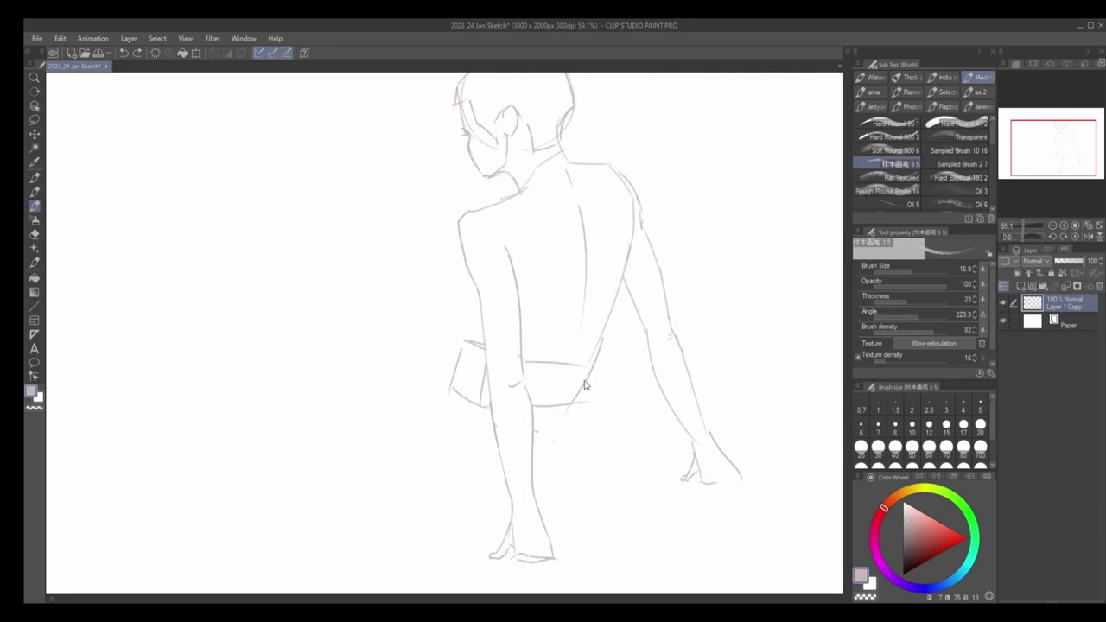
# Step: Erase the pelvis box's left end and bottom edge, and redraw the lower edge at a slant
pyautogui.press('e')
pyautogui.moveTo(579, 402)
pyautogui.mouseDown()
pyautogui.moveTo(483, 413)
pyautogui.moveTo(537, 410)
pyautogui.moveTo(484, 427)
pyautogui.moveTo(522, 418)
pyautogui.mouseUp()
pyautogui.press('p')
pyautogui.hotkey('ctrl', 'z')
pyautogui.press('e')
pyautogui.moveTo(466, 346); pyautogui.dragTo(476, 388)
pyautogui.press('b')
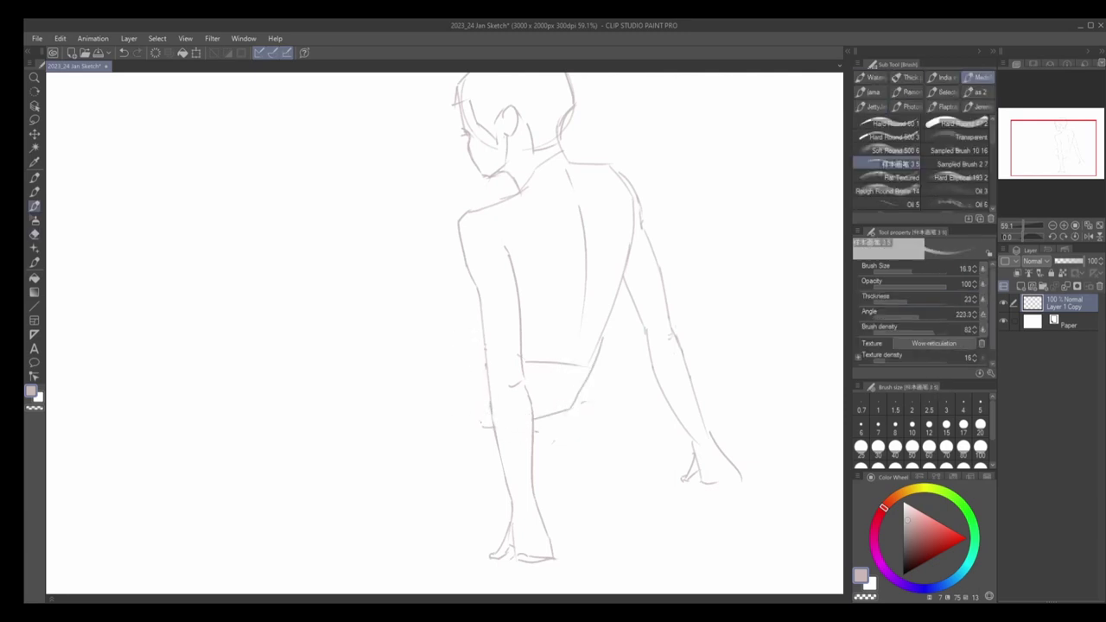
# Step: Redraw the hip outline left of the arm and curve the waistline across the lower back
pyautogui.moveTo(486, 427); pyautogui.dragTo(467, 357)
pyautogui.scroll(-2, 519, 345)
pyautogui.hotkey('ctrl', 'z')
pyautogui.moveTo(534, 378); pyautogui.dragTo(579, 368)
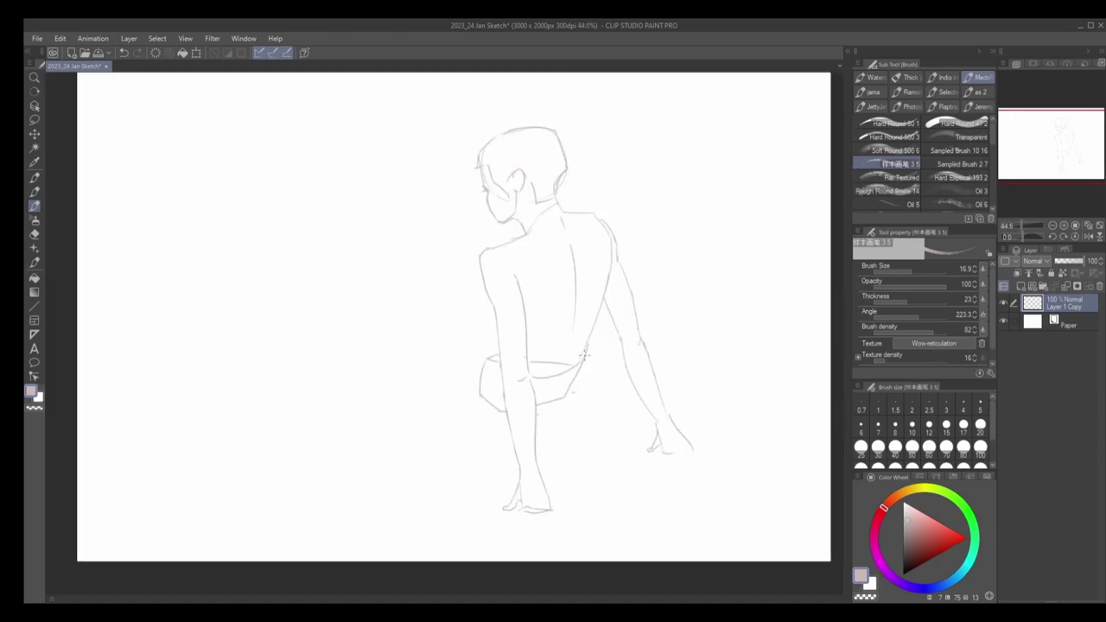
pyautogui.press('e')
pyautogui.press('b')
# Step: Sketch the raised leg's knee and thigh to the left of the torso
pyautogui.moveTo(474, 381)
pyautogui.mouseDown()
pyautogui.moveTo(444, 242)
pyautogui.moveTo(476, 257)
pyautogui.moveTo(496, 325)
pyautogui.mouseUp()
pyautogui.press('e')
pyautogui.moveTo(443, 263)
pyautogui.mouseDown()
pyautogui.moveTo(432, 334)
pyautogui.moveTo(437, 396)
pyautogui.mouseUp()
pyautogui.press('b')
pyautogui.hotkey('ctrl', 'z')
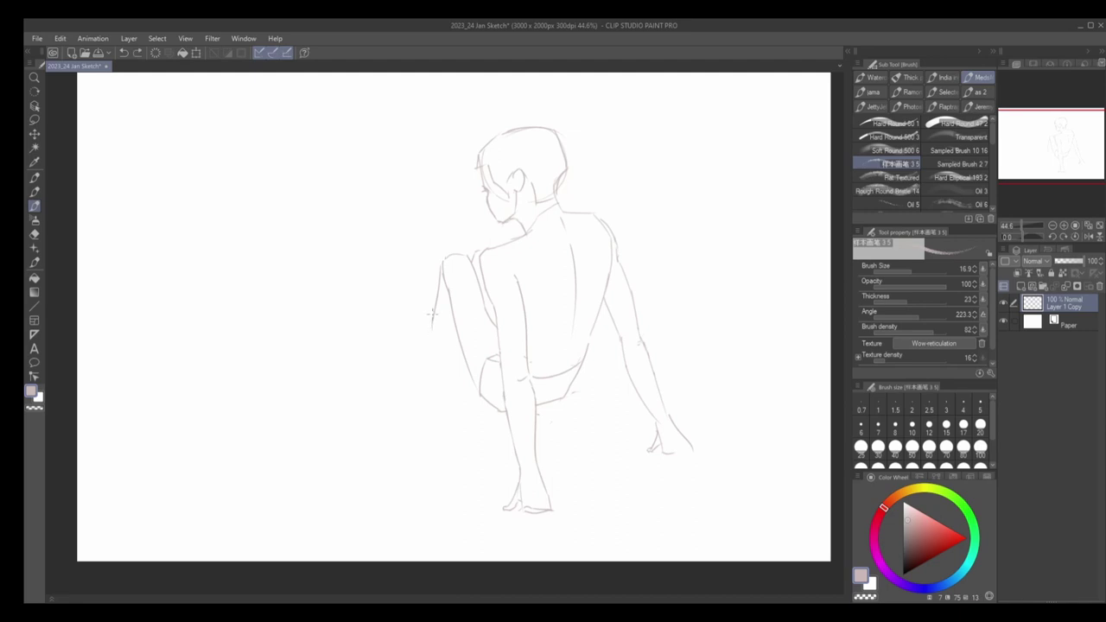
# Step: Sketch the raised leg's shin contour from the knee down to the ankle, redoing the strokes until they fit
pyautogui.press('e')
pyautogui.press('b')
pyautogui.moveTo(430, 333); pyautogui.dragTo(432, 363)
pyautogui.hotkey('ctrl', 'z')
pyautogui.moveTo(441, 269)
pyautogui.mouseDown()
pyautogui.moveTo(442, 338)
pyautogui.moveTo(437, 280)
pyautogui.moveTo(430, 317)
pyautogui.moveTo(438, 377)
pyautogui.mouseUp()
pyautogui.press('e')
pyautogui.press('b')
pyautogui.hotkey('ctrl', 'z')
pyautogui.moveTo(432, 316); pyautogui.dragTo(441, 364)
# Step: Redraw the raised leg's calf and add the foot at its lower end
pyautogui.scroll(-1, 461, 353)
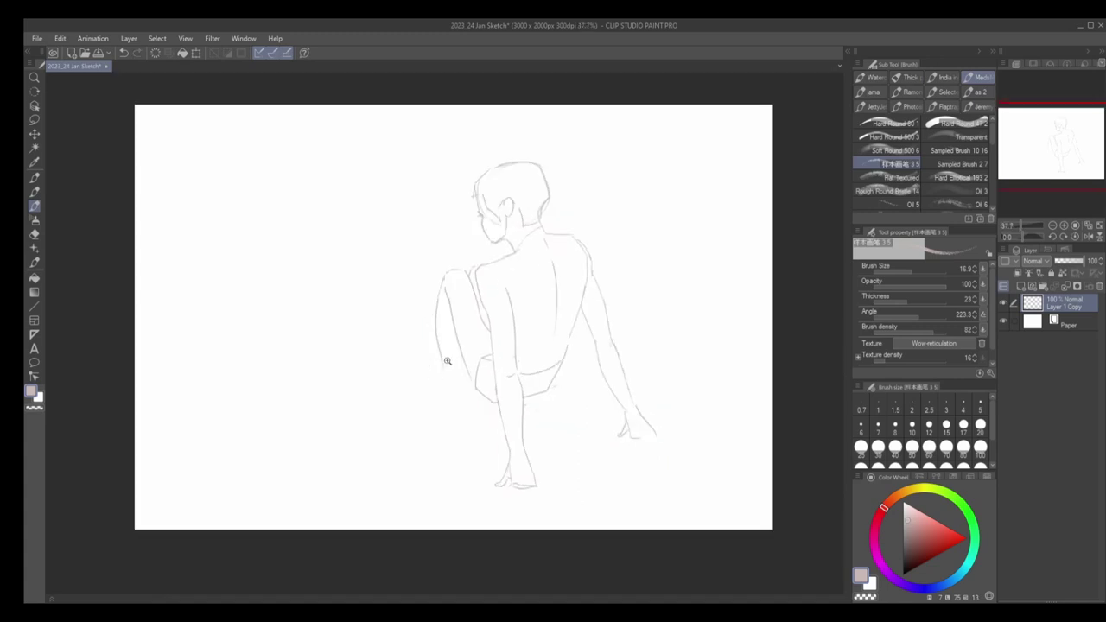
pyautogui.hotkey('ctrl', 'z')
pyautogui.moveTo(453, 380); pyautogui.dragTo(456, 338)
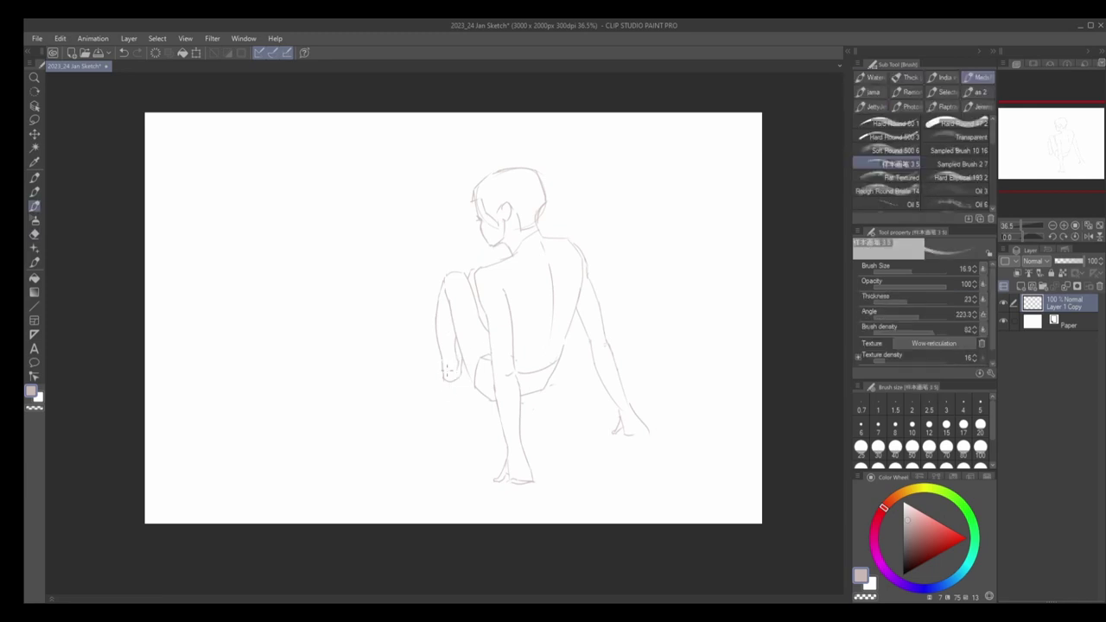
pyautogui.click(457, 412)
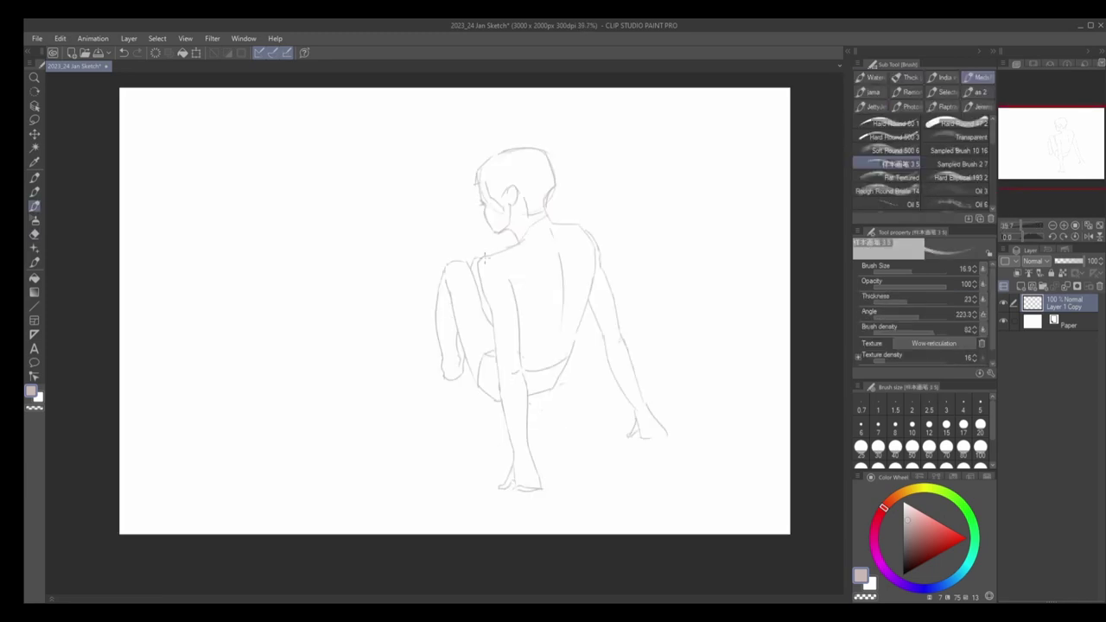
# Step: Refine the thigh's underside and the hip outline where the raised leg meets the pelvis, erasing overlapping lines
pyautogui.moveTo(492, 393)
pyautogui.mouseDown()
pyautogui.moveTo(490, 356)
pyautogui.moveTo(485, 389)
pyautogui.moveTo(477, 381)
pyautogui.mouseUp()
pyautogui.press('e')
pyautogui.press('b')
pyautogui.press('e')
pyautogui.press('b')
pyautogui.press('e')
pyautogui.press('b')
pyautogui.scroll(-1, 490, 397)
pyautogui.press('e')
pyautogui.press('b')
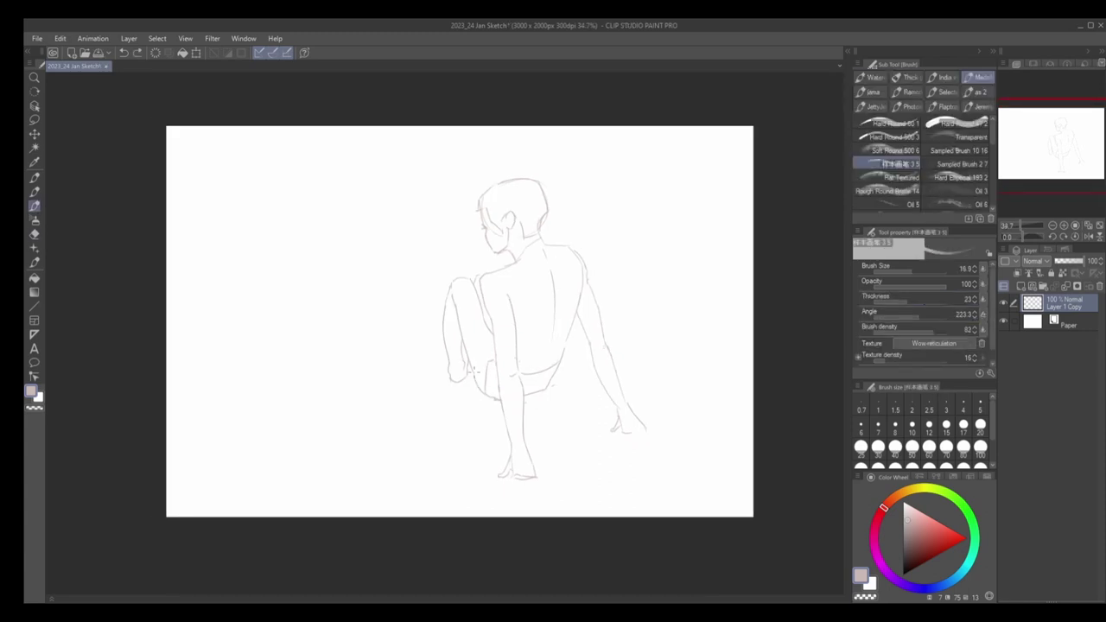
pyautogui.press('e')
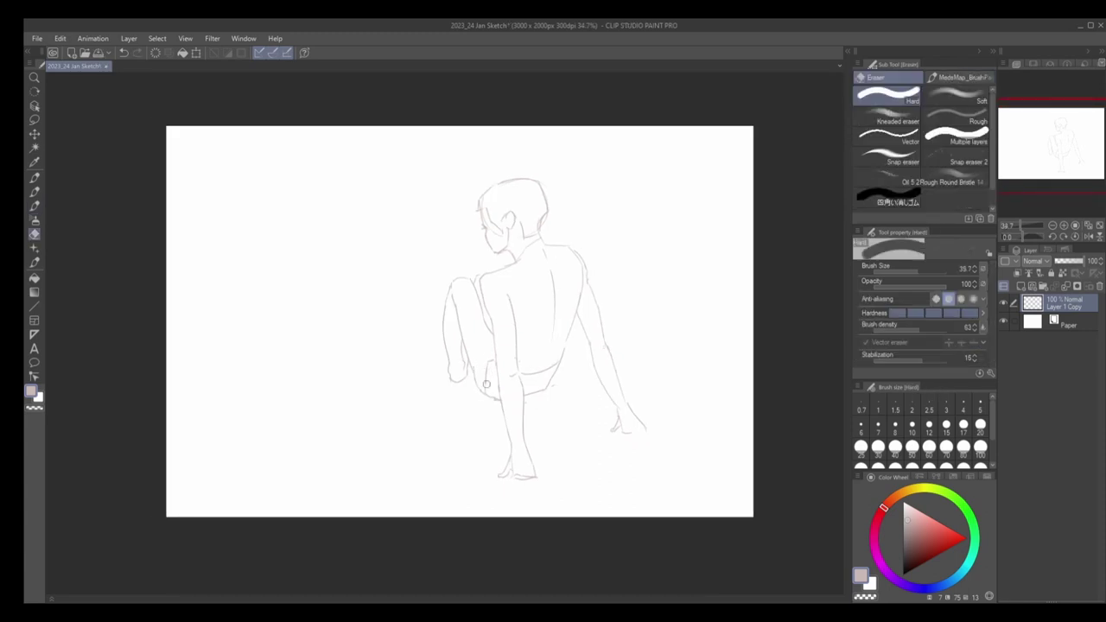
pyautogui.press('b')
pyautogui.press('e')
pyautogui.press('b')
# Step: Sketch a curved line across the lower back and two long lines running down the back from the shoulders
pyautogui.moveTo(521, 353)
pyautogui.mouseDown()
pyautogui.moveTo(569, 348)
pyautogui.moveTo(567, 339)
pyautogui.mouseUp()
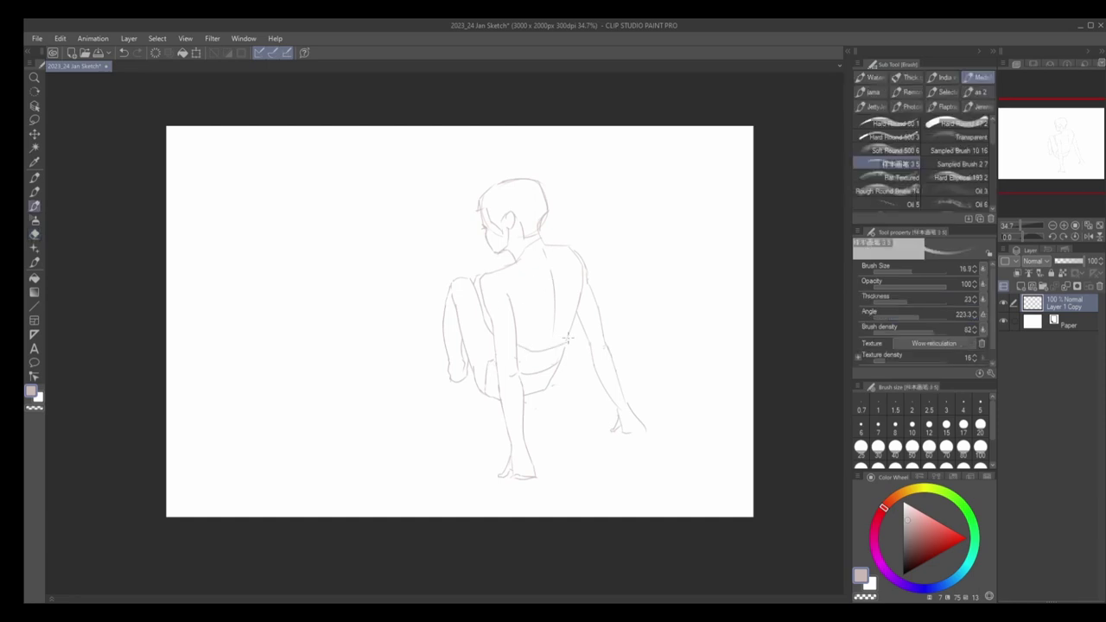
pyautogui.press('e')
pyautogui.press('b')
pyautogui.moveTo(516, 259); pyautogui.dragTo(529, 352)
pyautogui.moveTo(562, 246); pyautogui.dragTo(572, 335)
pyautogui.press('e')
pyautogui.press('b')
# Step: Select the raised leg's knee, shin and foot with a lasso and scale them up to 112%
pyautogui.press('m')
pyautogui.moveTo(445, 250)
pyautogui.mouseDown()
pyautogui.moveTo(477, 346)
pyautogui.moveTo(450, 247)
pyautogui.mouseUp()
pyautogui.hotkey('ctrl', 't')
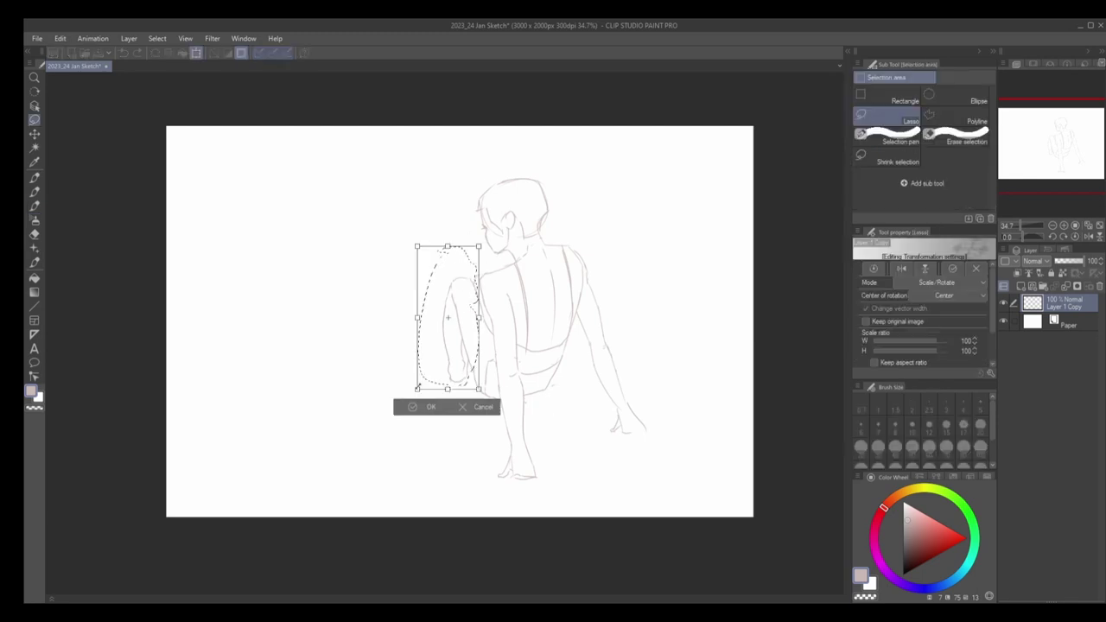
pyautogui.moveTo(417, 388); pyautogui.dragTo(412, 395)
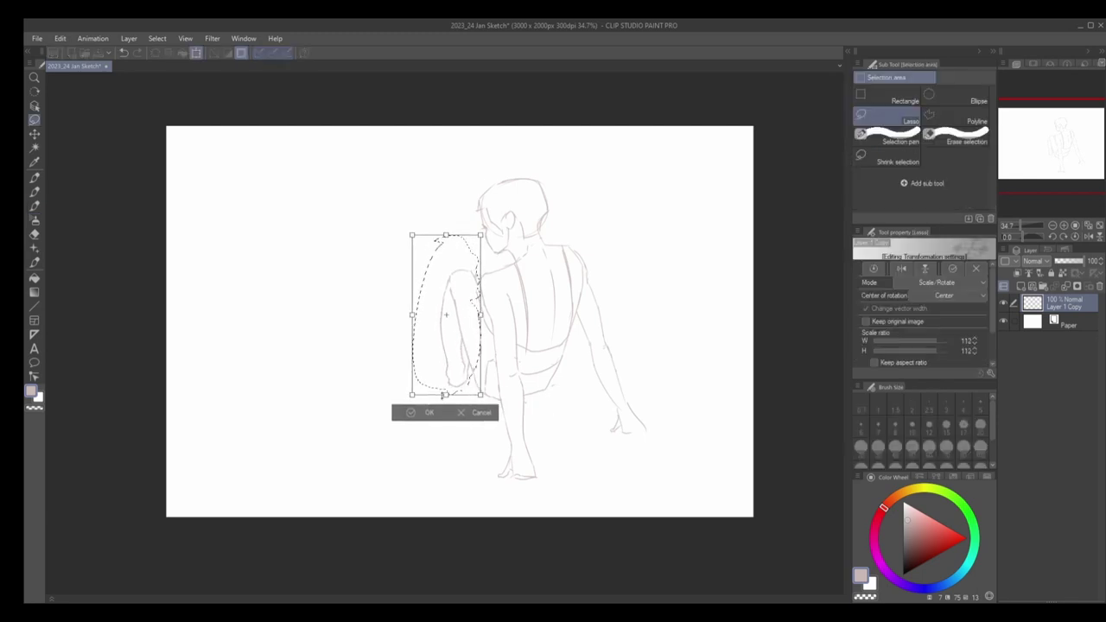
pyautogui.press('Return')
pyautogui.press('b')
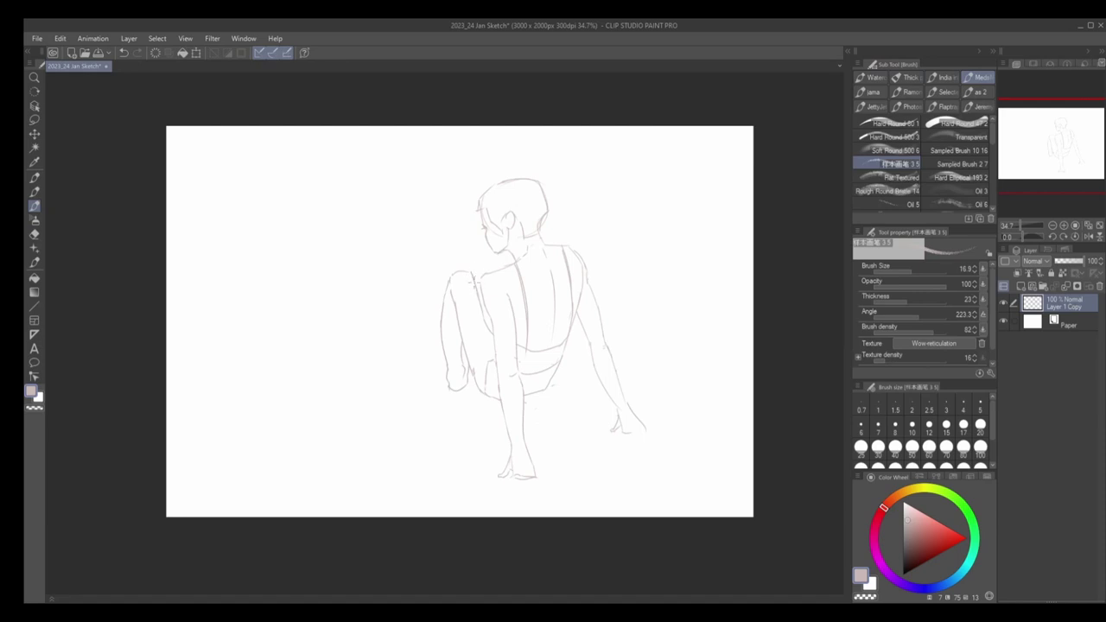
# Step: Lasso the raised leg's shin and foot and scale that part down to 94%
pyautogui.scroll(-2, 510, 266)
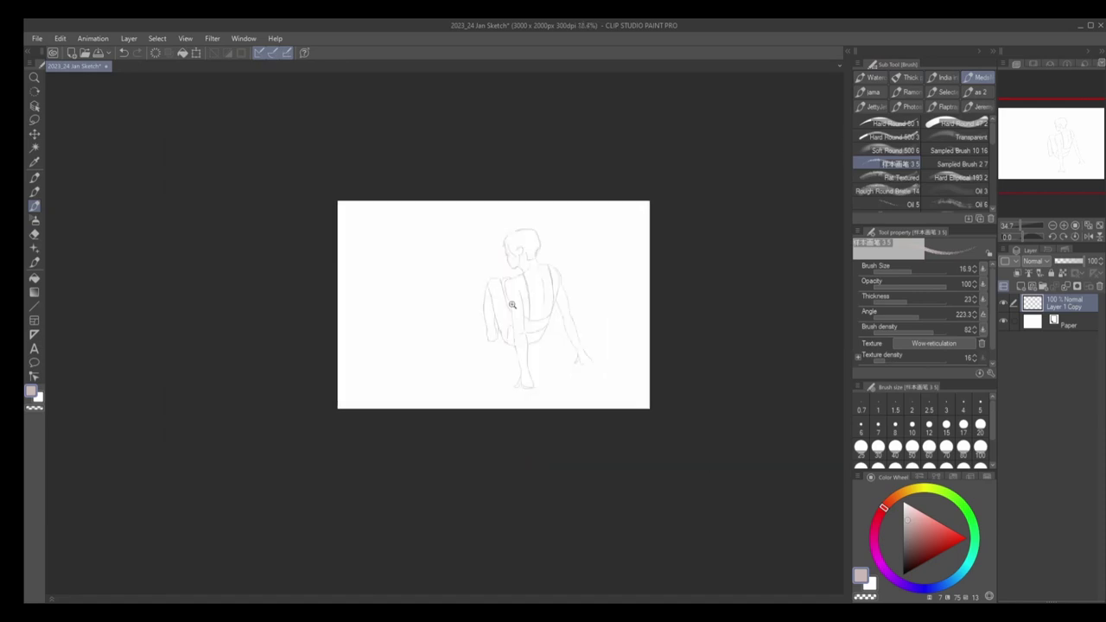
pyautogui.scroll(3, 507, 439)
pyautogui.press('m')
pyautogui.moveTo(478, 326)
pyautogui.mouseDown()
pyautogui.moveTo(467, 407)
pyautogui.moveTo(473, 347)
pyautogui.moveTo(450, 365)
pyautogui.mouseUp()
pyautogui.hotkey('ctrl', 't')
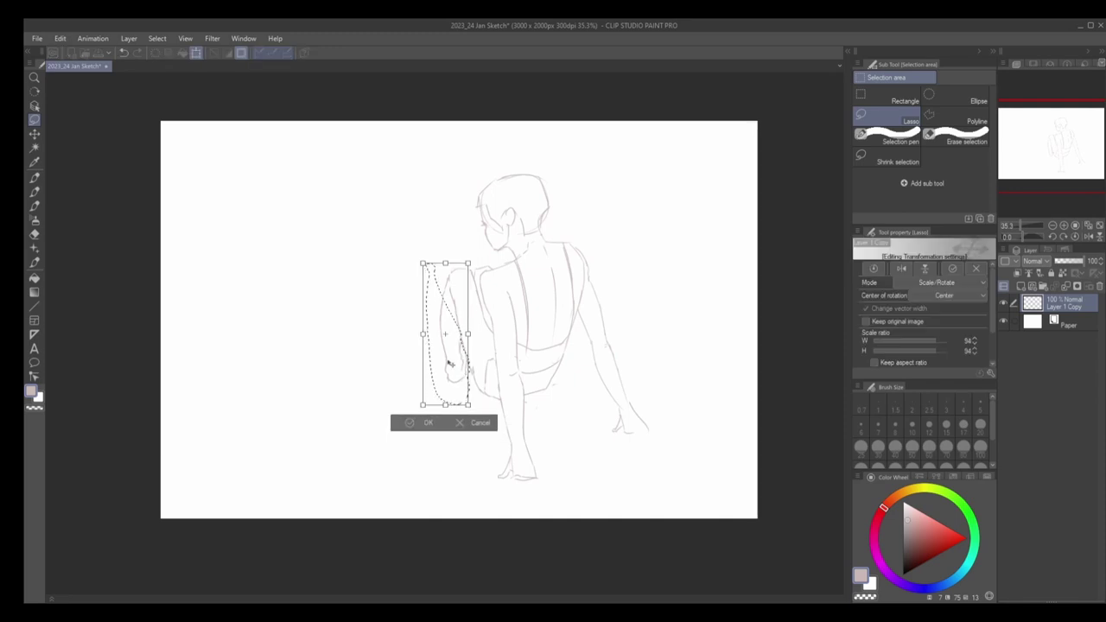
pyautogui.press('Return')
# Step: Clean up the raised leg's knee outline, erasing stray bits and redrawing the joining lines
pyautogui.press('e')
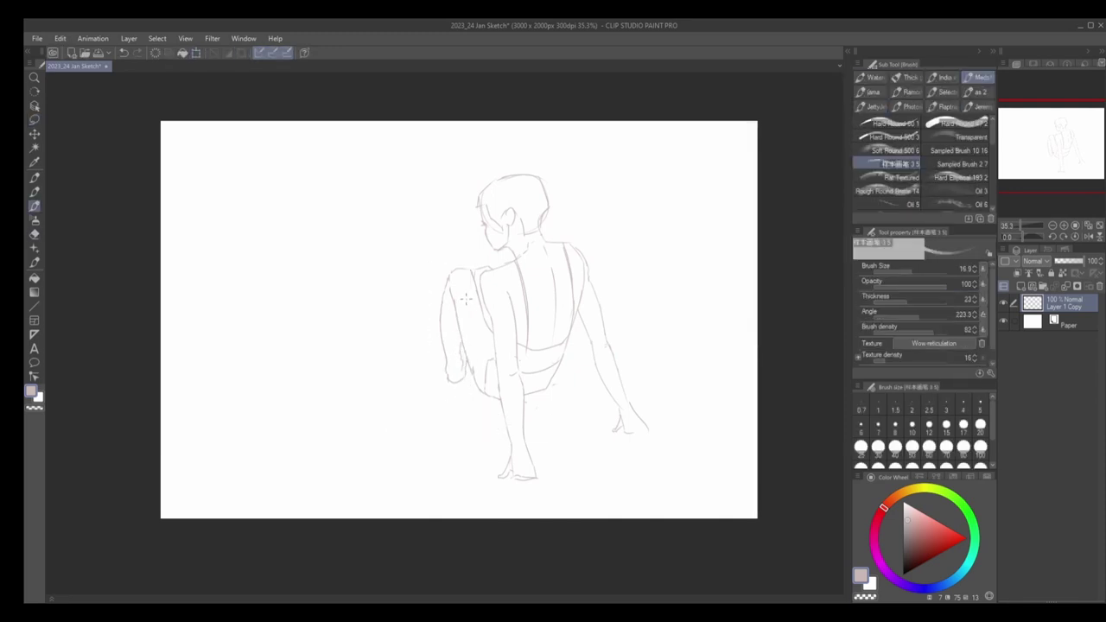
pyautogui.press('e')
pyautogui.press('b')
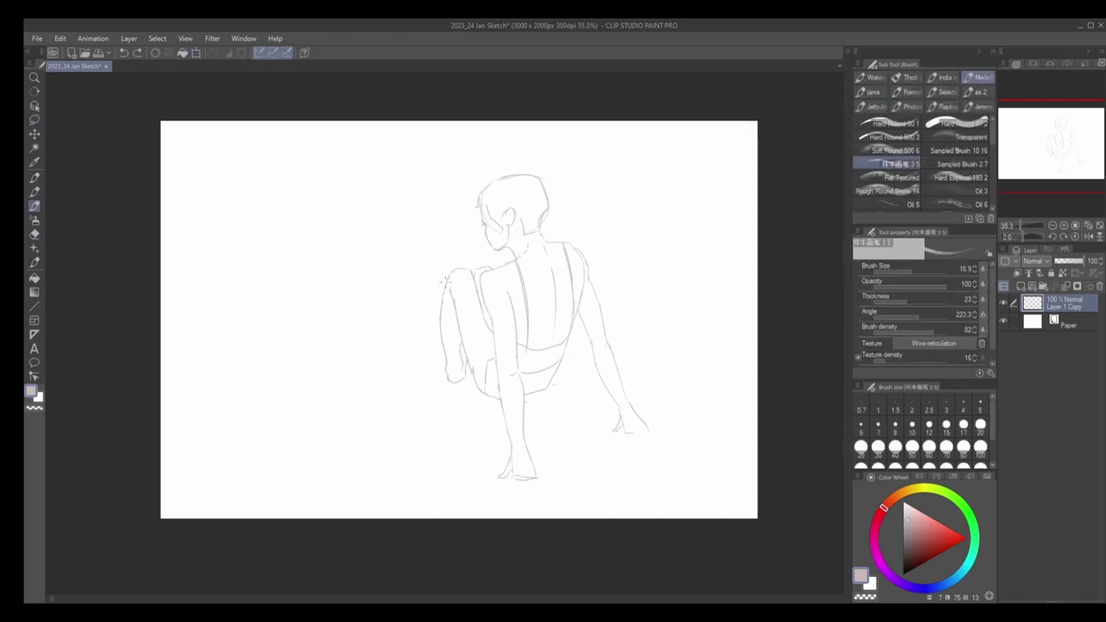
pyautogui.press('e')
pyautogui.press('b')
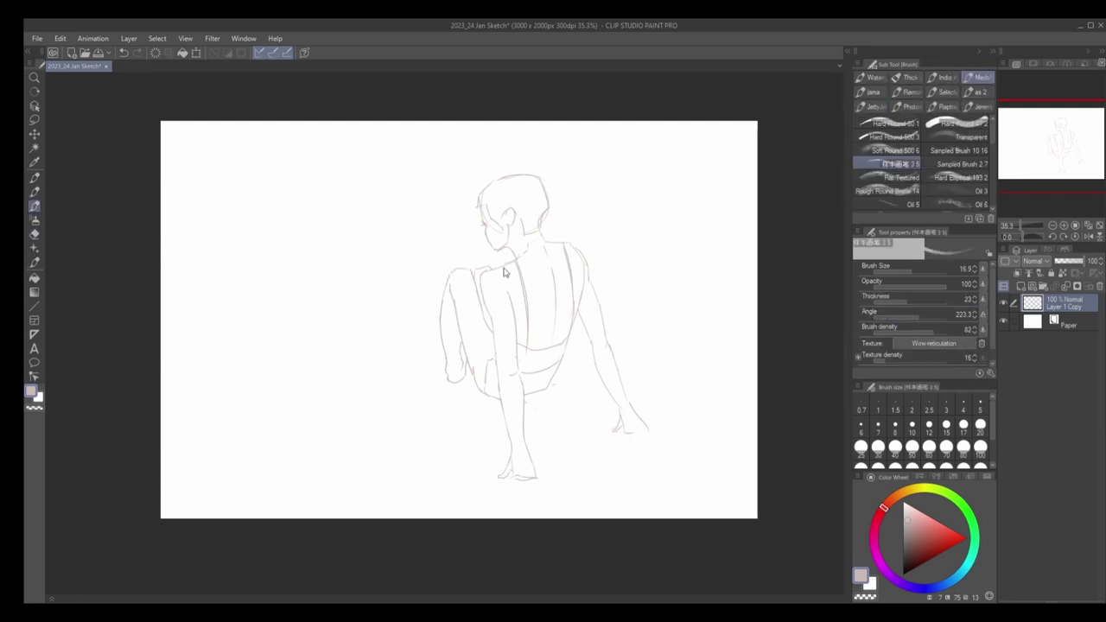
# Step: Move the whole figure sketch over to the left half of the canvas
pyautogui.scroll(-3, 506, 272)
pyautogui.press('k')
pyautogui.moveTo(655, 260); pyautogui.dragTo(554, 259)
pyautogui.scroll(3, 591, 317)
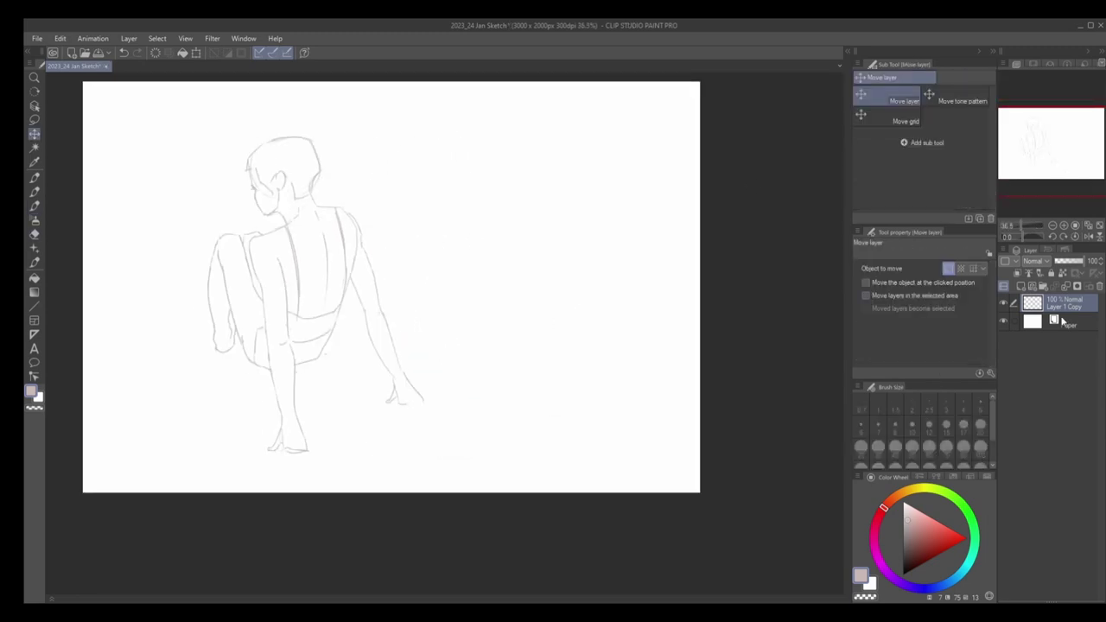
# Step: Add a layer beneath the line sketch and paint the seat of the swimsuit in a muted light orange
pyautogui.click(1063, 322)
pyautogui.press('b')
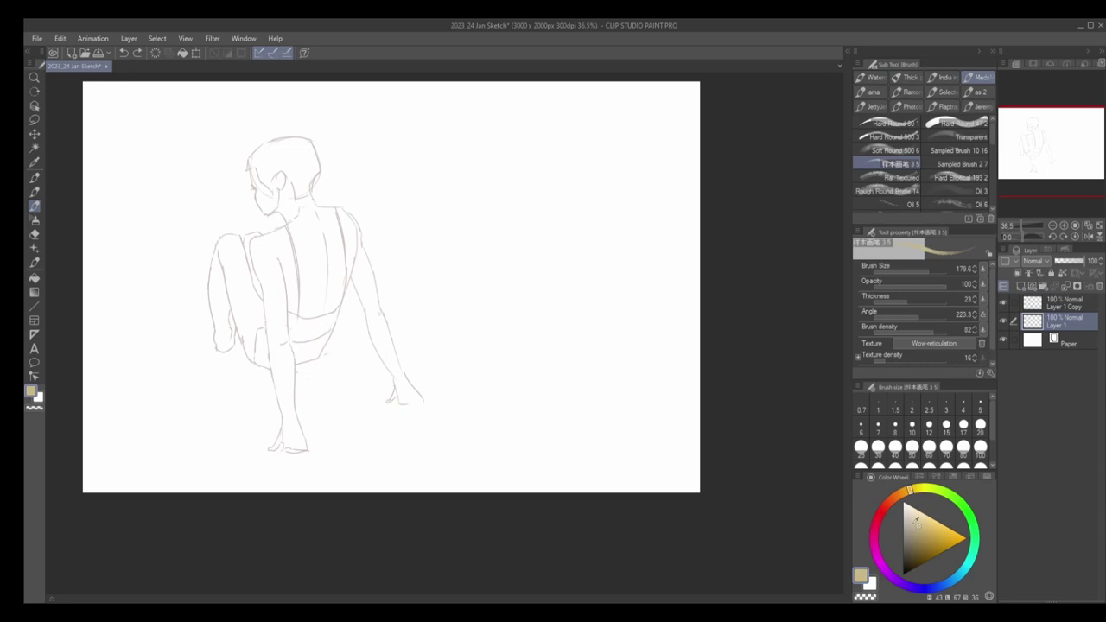
pyautogui.moveTo(293, 330)
pyautogui.mouseDown()
pyautogui.moveTo(305, 358)
pyautogui.moveTo(327, 316)
pyautogui.moveTo(300, 356)
pyautogui.moveTo(256, 353)
pyautogui.mouseUp()
pyautogui.click(903, 491)
pyautogui.click(923, 522)
pyautogui.moveTo(298, 324)
pyautogui.mouseDown()
pyautogui.moveTo(308, 353)
pyautogui.moveTo(259, 363)
pyautogui.moveTo(305, 335)
pyautogui.moveTo(317, 341)
pyautogui.moveTo(338, 313)
pyautogui.moveTo(311, 360)
pyautogui.moveTo(286, 353)
pyautogui.mouseUp()
pyautogui.keyDown('alt'); pyautogui.click(331, 319); pyautogui.keyUp('alt')
pyautogui.keyDown('alt'); pyautogui.click(276, 363); pyautogui.keyUp('alt')
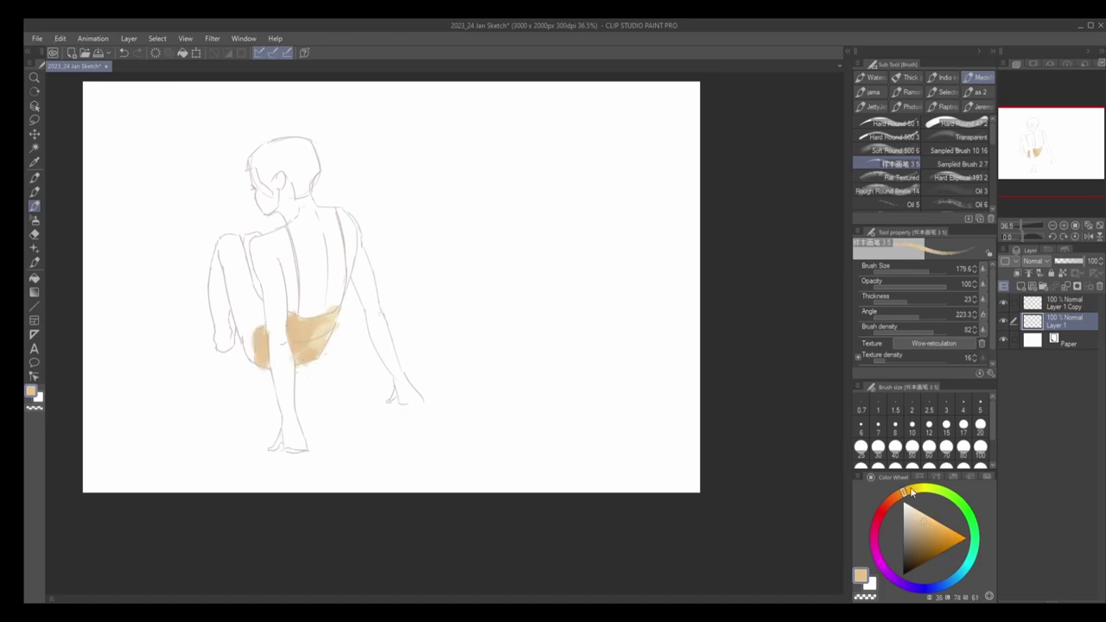
# Step: Shift the hue to pale yellow and glaze the swimsuit's seat at 30% opacity
pyautogui.moveTo(911, 492); pyautogui.dragTo(921, 489)
pyautogui.moveTo(315, 342); pyautogui.dragTo(301, 360)
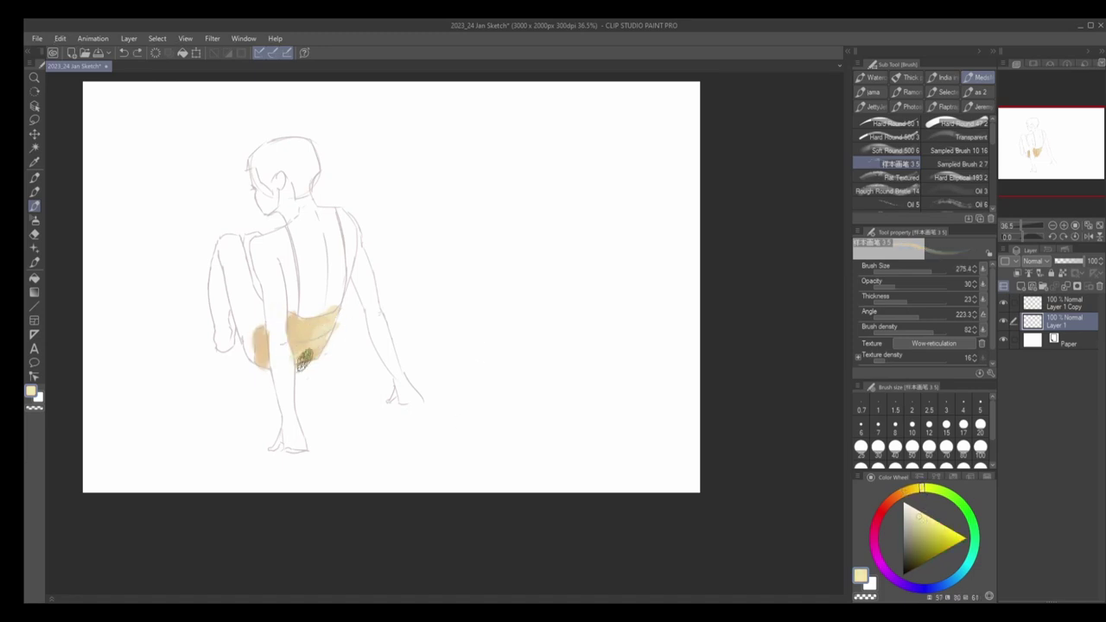
pyautogui.keyDown('alt'); pyautogui.click(317, 339); pyautogui.keyUp('alt')
# Step: Paint both swimsuit straps light orange with a smaller brush and erase the paint outside the lines
pyautogui.press('[')
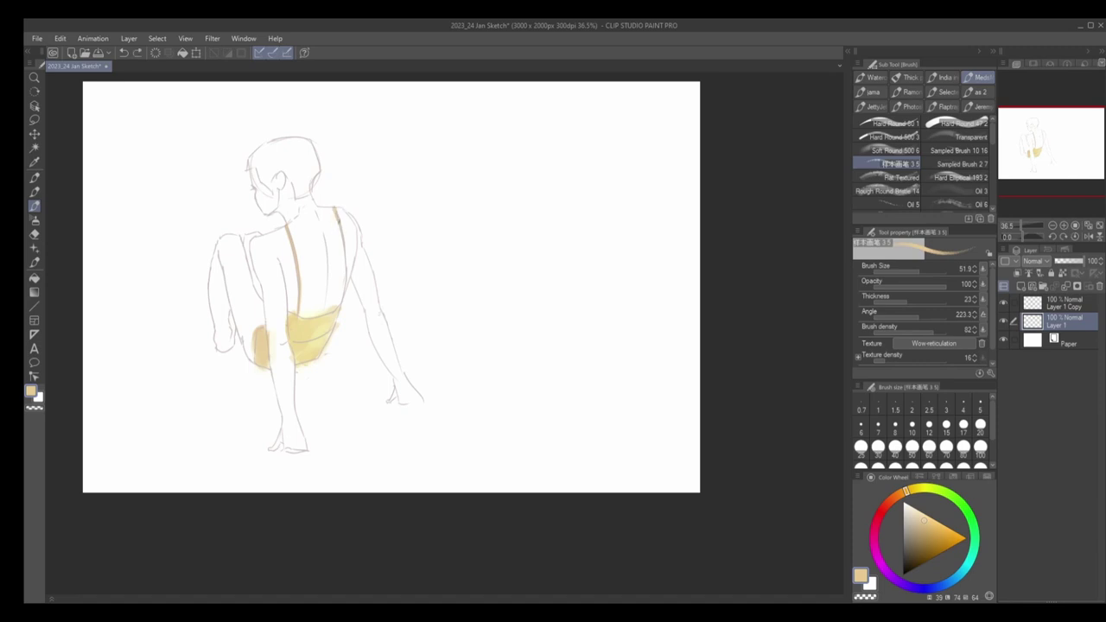
pyautogui.moveTo(339, 221); pyautogui.dragTo(347, 276)
pyautogui.press('e')
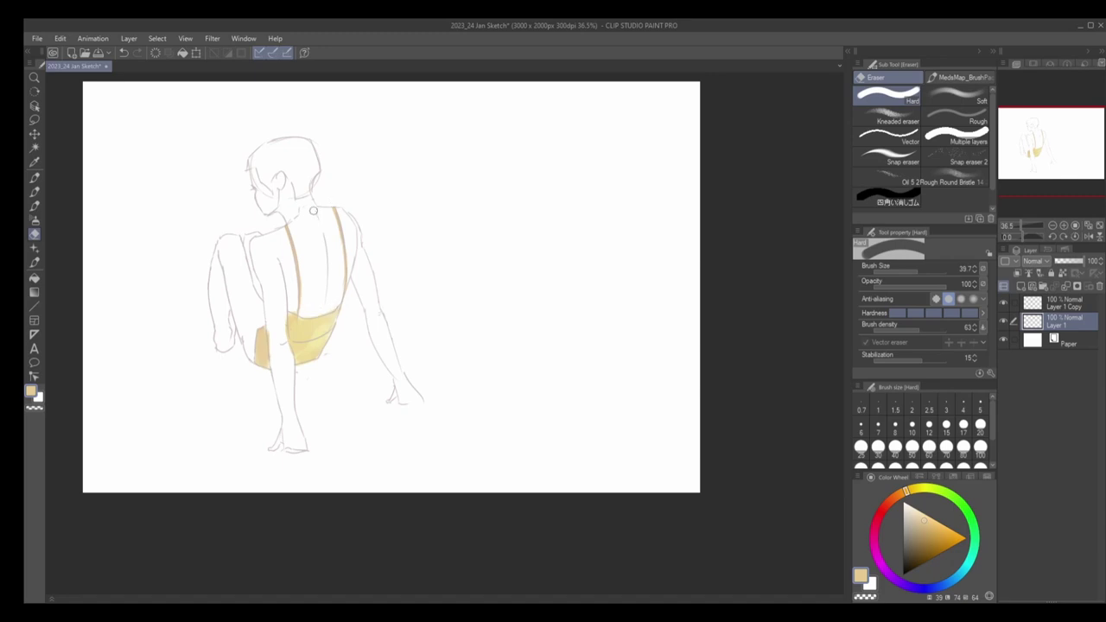
pyautogui.scroll(-2, 507, 402)
pyautogui.scroll(1, 508, 402)
# Step: Create a new layer above the swimsuit colour and paint light orange skin shading on the back and near arm
pyautogui.hotkey('ctrl', 'shift', 'n')
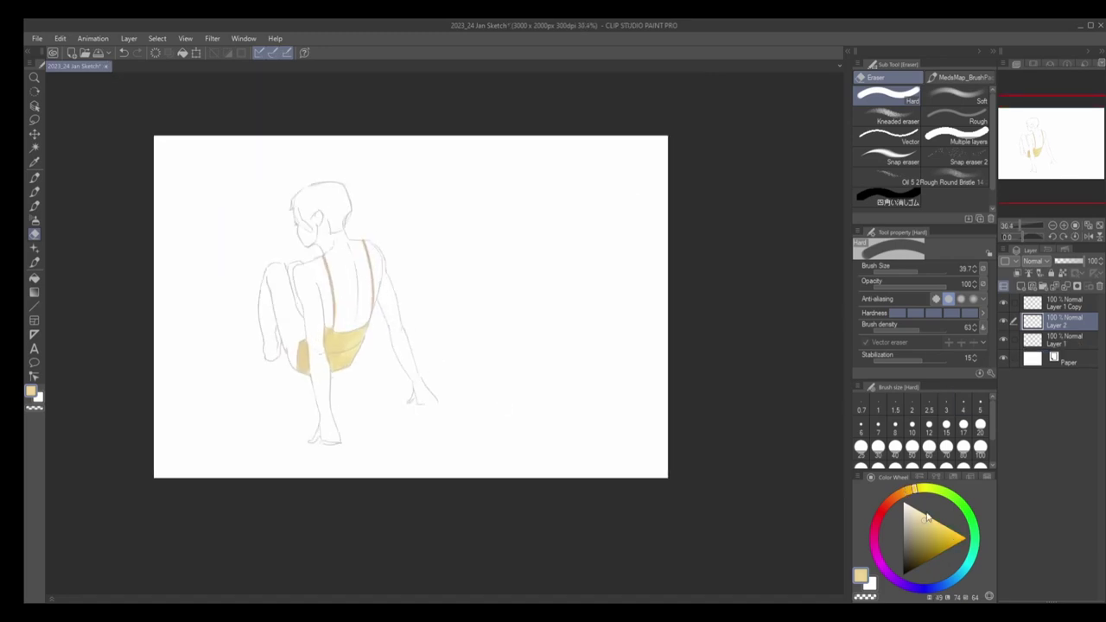
pyautogui.click(925, 516)
pyautogui.press('b')
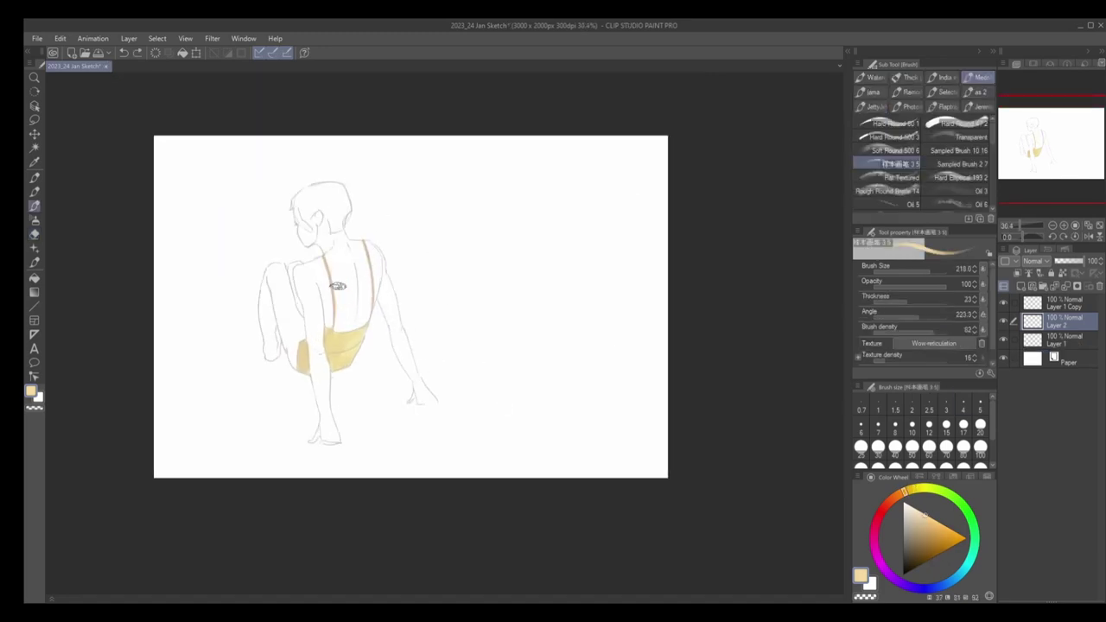
pyautogui.moveTo(337, 285)
pyautogui.mouseDown()
pyautogui.moveTo(348, 266)
pyautogui.moveTo(305, 354)
pyautogui.mouseUp()
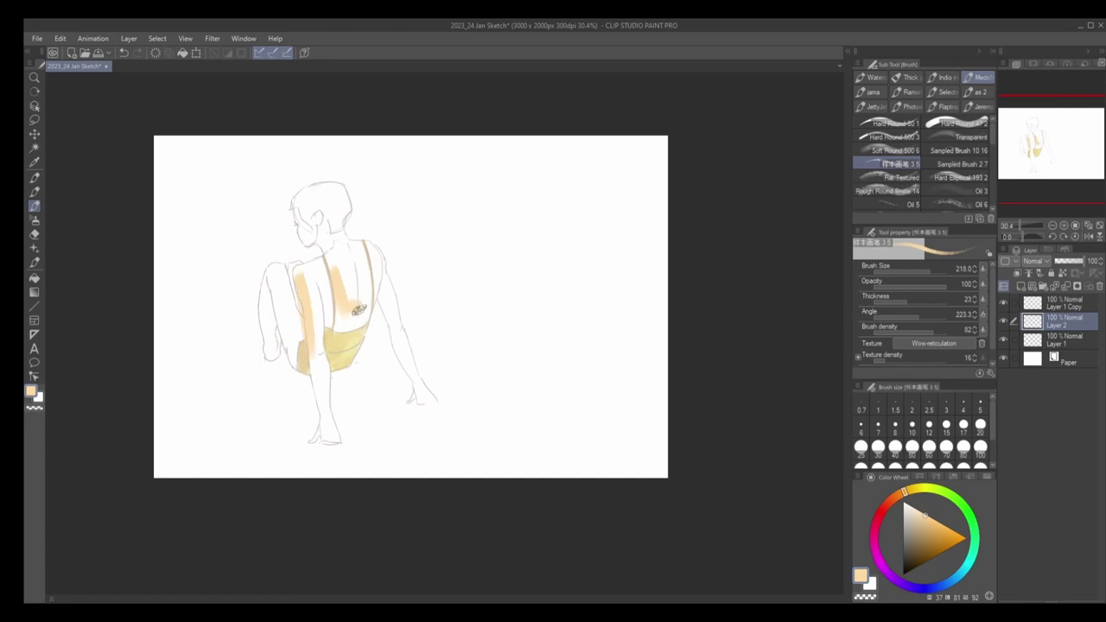
pyautogui.moveTo(358, 311); pyautogui.dragTo(363, 317)
pyautogui.press('[')
pyautogui.press('[')
pyautogui.press('[')
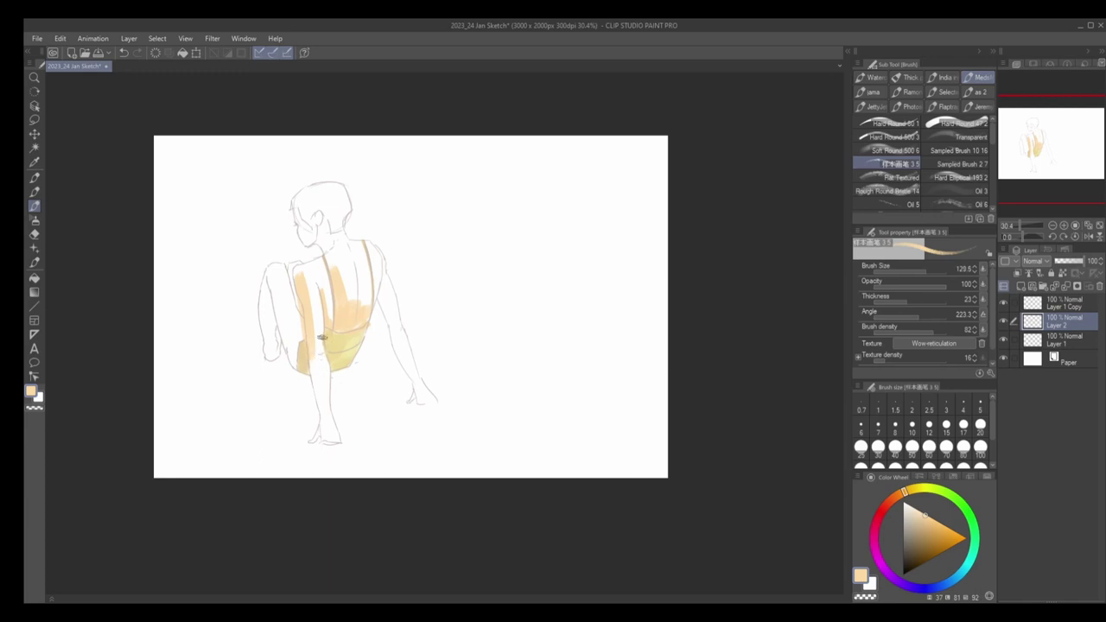
# Step: Extend the light orange skin shading over the raised leg, the far arm and the near forearm
pyautogui.moveTo(266, 319)
pyautogui.mouseDown()
pyautogui.moveTo(270, 353)
pyautogui.moveTo(287, 285)
pyautogui.mouseUp()
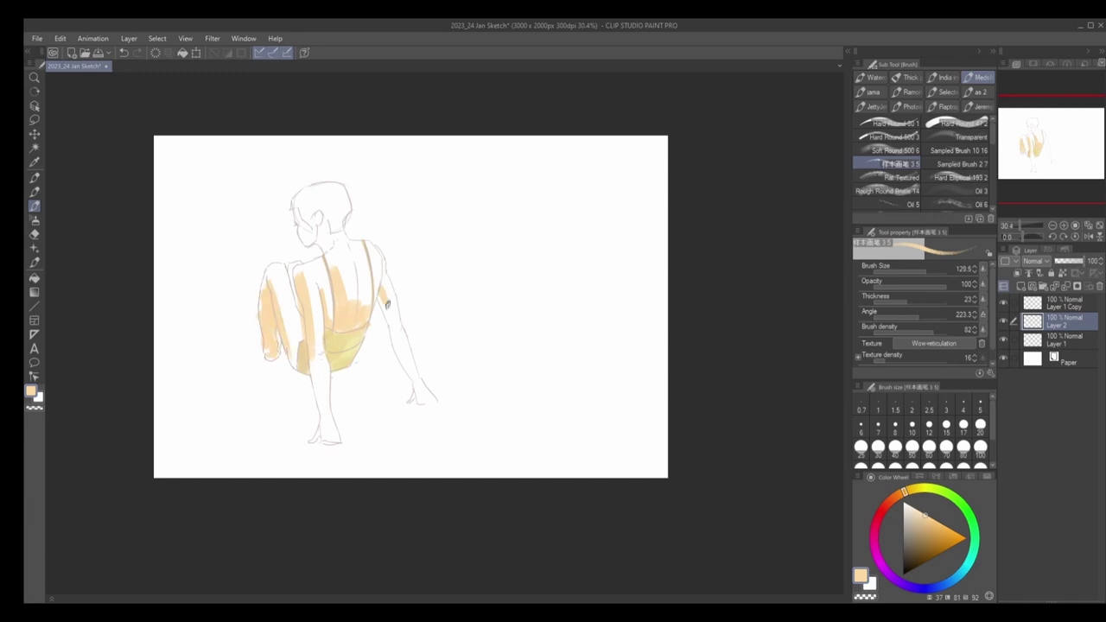
pyautogui.moveTo(388, 304); pyautogui.dragTo(415, 379)
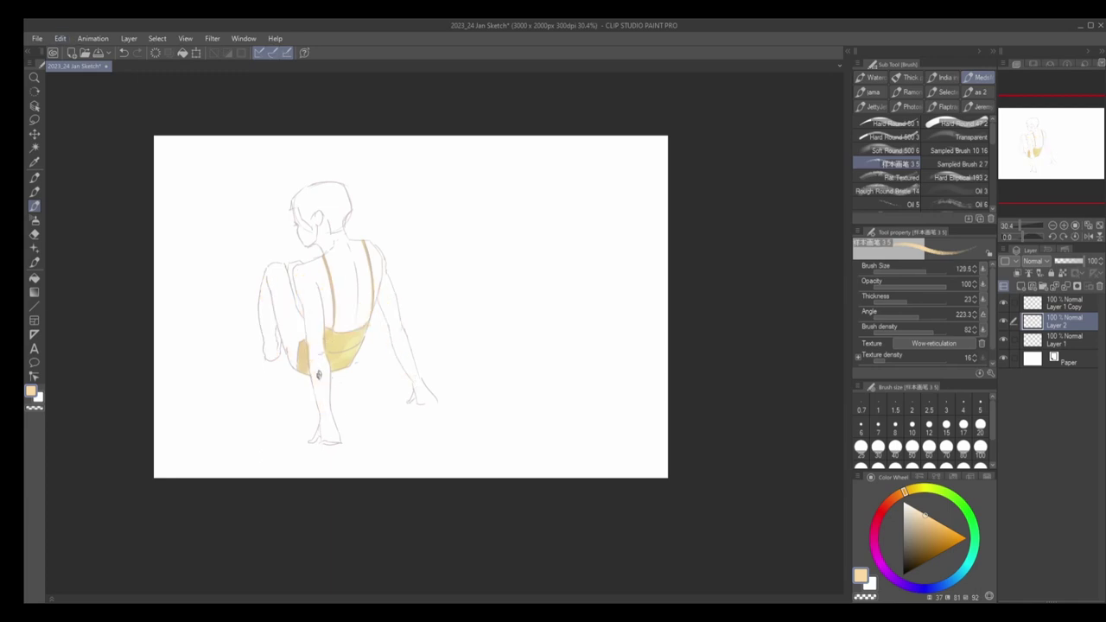
pyautogui.press('e')
pyautogui.press('b')
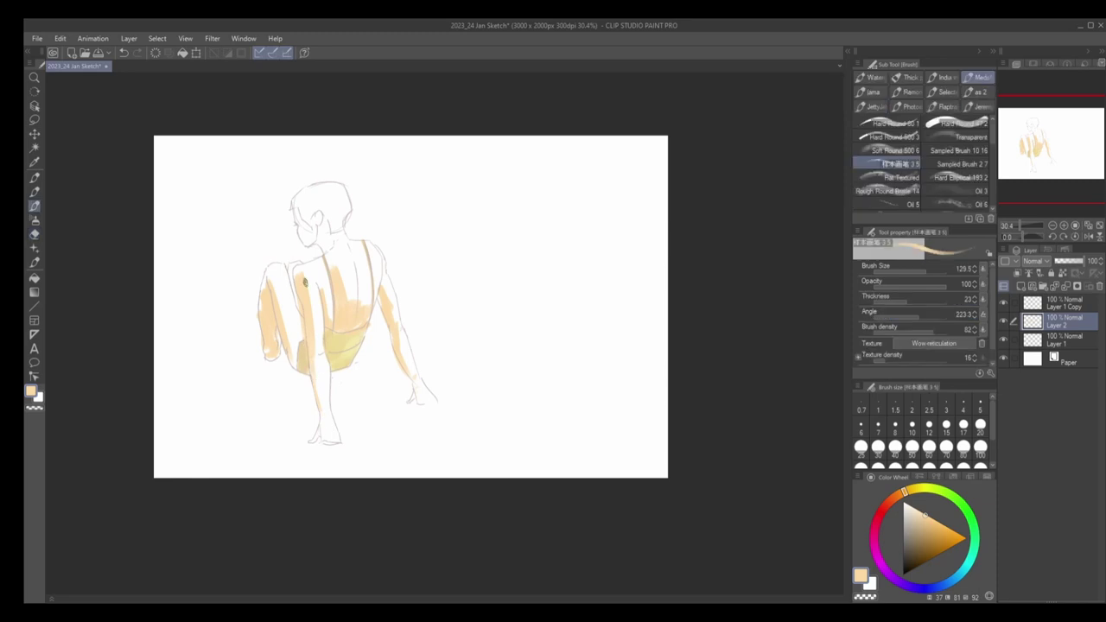
# Step: Refine the shading along the near arm and upper back, alternating between painting and erasing
pyautogui.press('e')
pyautogui.press('b')
pyautogui.moveTo(323, 320); pyautogui.dragTo(327, 282)
pyautogui.press('e')
pyautogui.press('b')
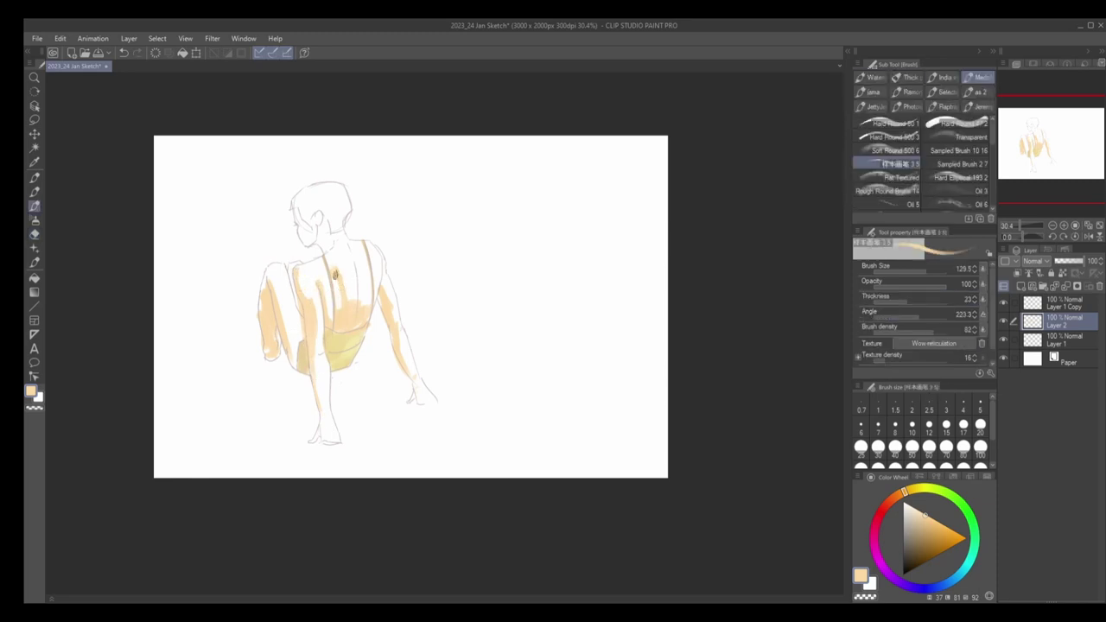
pyautogui.press('e')
pyautogui.press('b')
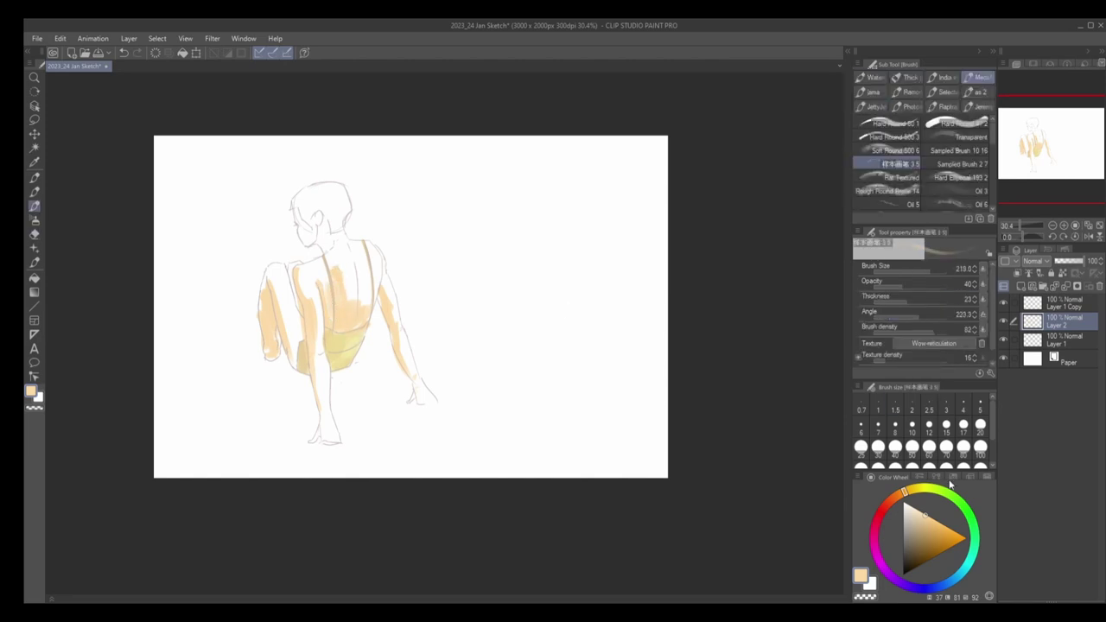
# Step: Paint a pale cream skin base on a new layer beneath the shading and erase the overflow outside the outline
pyautogui.moveTo(356, 294)
pyautogui.mouseDown()
pyautogui.moveTo(351, 261)
pyautogui.moveTo(297, 275)
pyautogui.moveTo(287, 311)
pyautogui.moveTo(334, 245)
pyautogui.moveTo(327, 232)
pyautogui.moveTo(402, 396)
pyautogui.mouseUp()
pyautogui.hotkey('ctrl', 'shift', 'n')
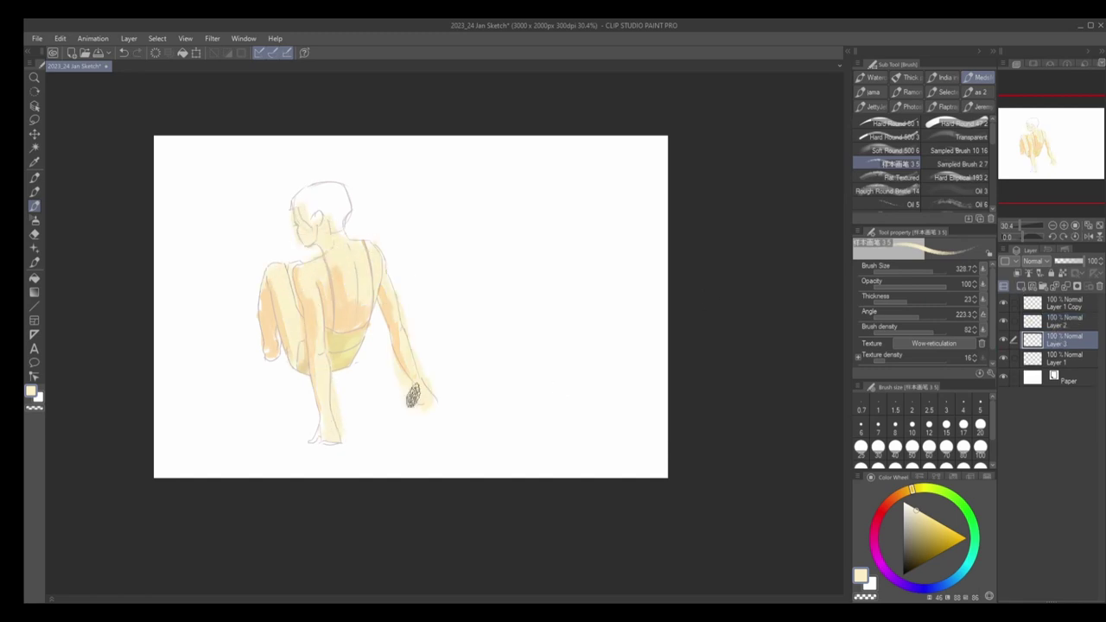
pyautogui.press('e')
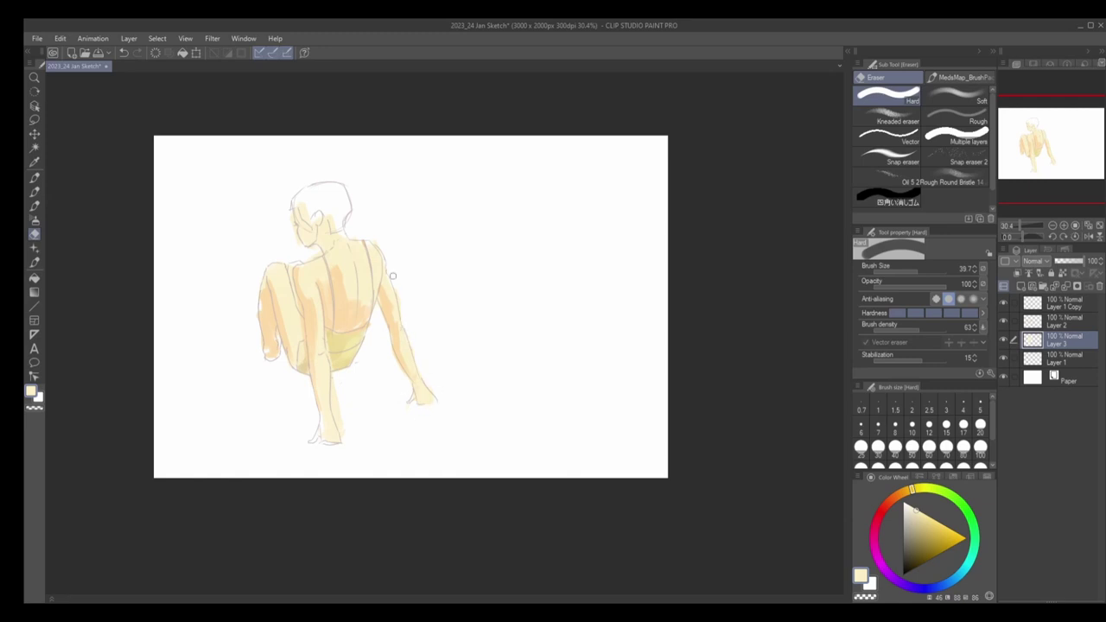
pyautogui.moveTo(337, 379); pyautogui.dragTo(334, 427)
# Step: Merge the two skin layers beneath the swimsuit layer and blend the shading on the back and limbs
pyautogui.hotkey('ctrl', 'e')
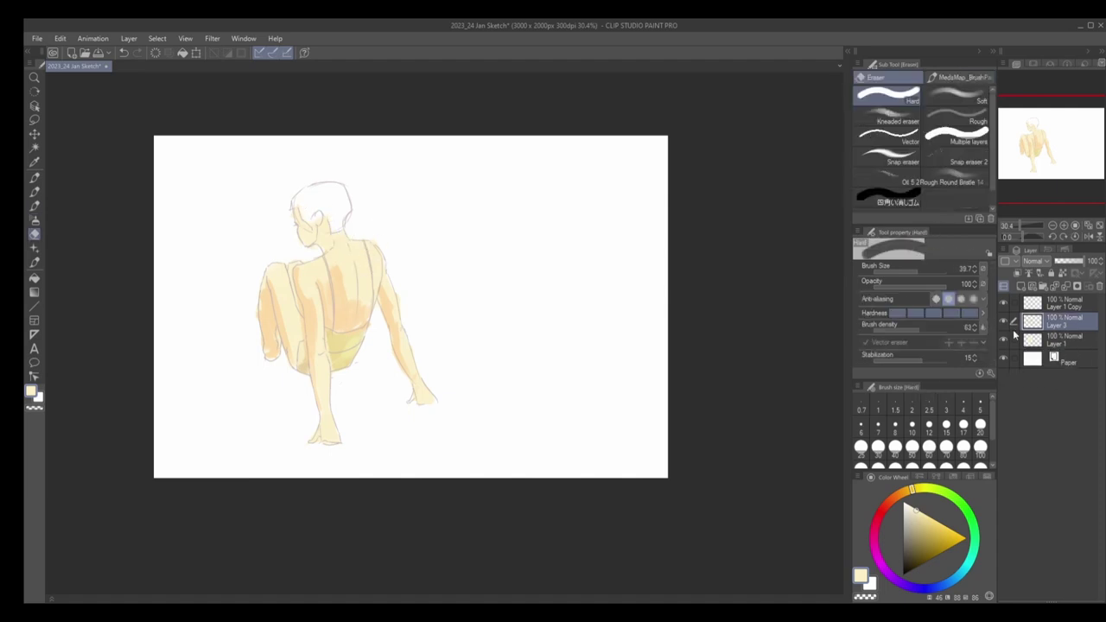
pyautogui.press('b')
pyautogui.press('j')
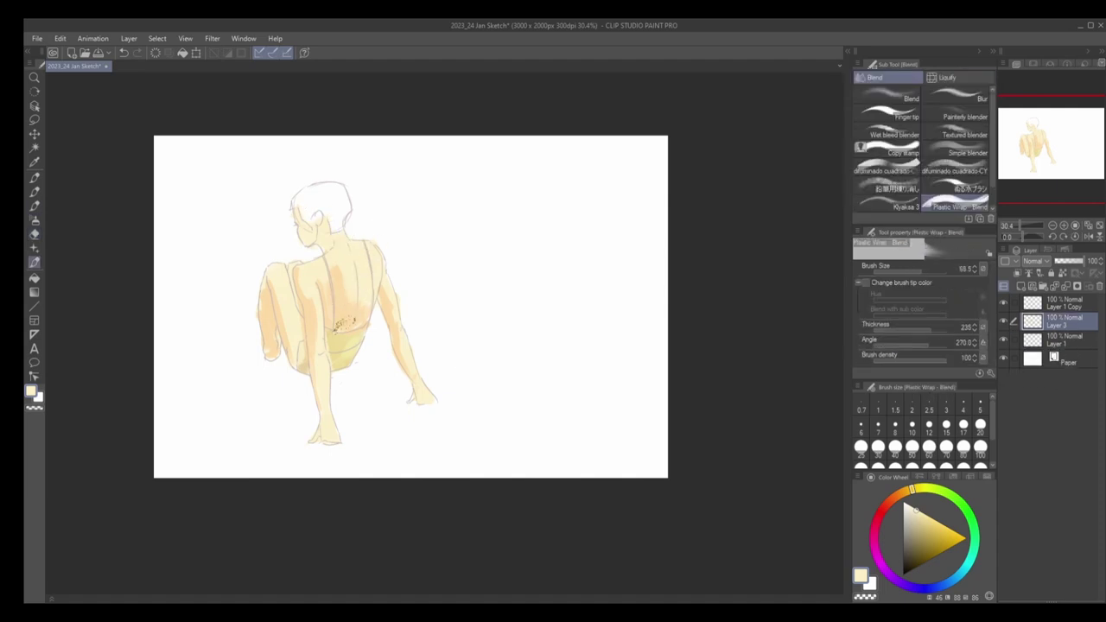
pyautogui.press('b')
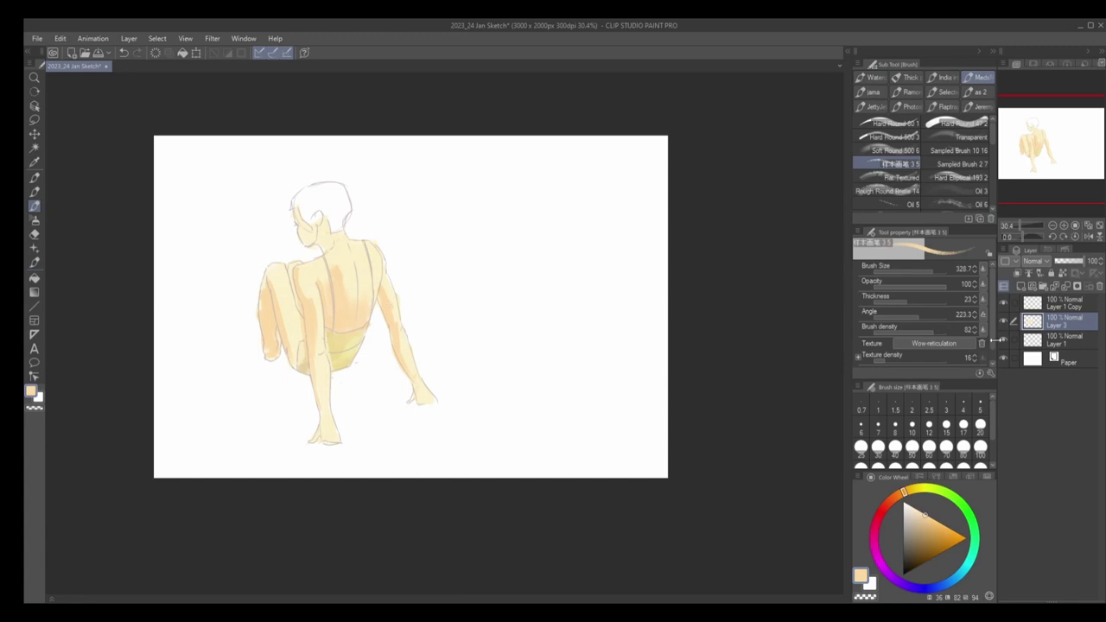
pyautogui.moveTo(1063, 338); pyautogui.dragTo(1064, 318)
pyautogui.press('j')
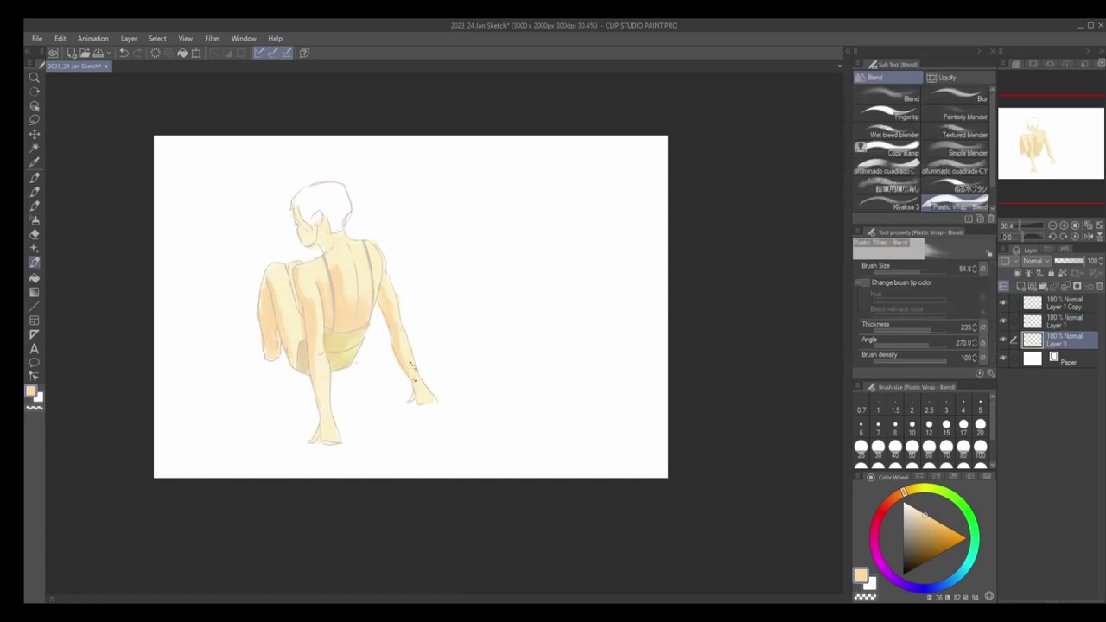
# Step: Paint a muted reddish-brown shadow beside the shoulder blade with a brush size of about 146
pyautogui.press('b')
pyautogui.keyDown('alt'); pyautogui.click(338, 268); pyautogui.keyUp('alt')
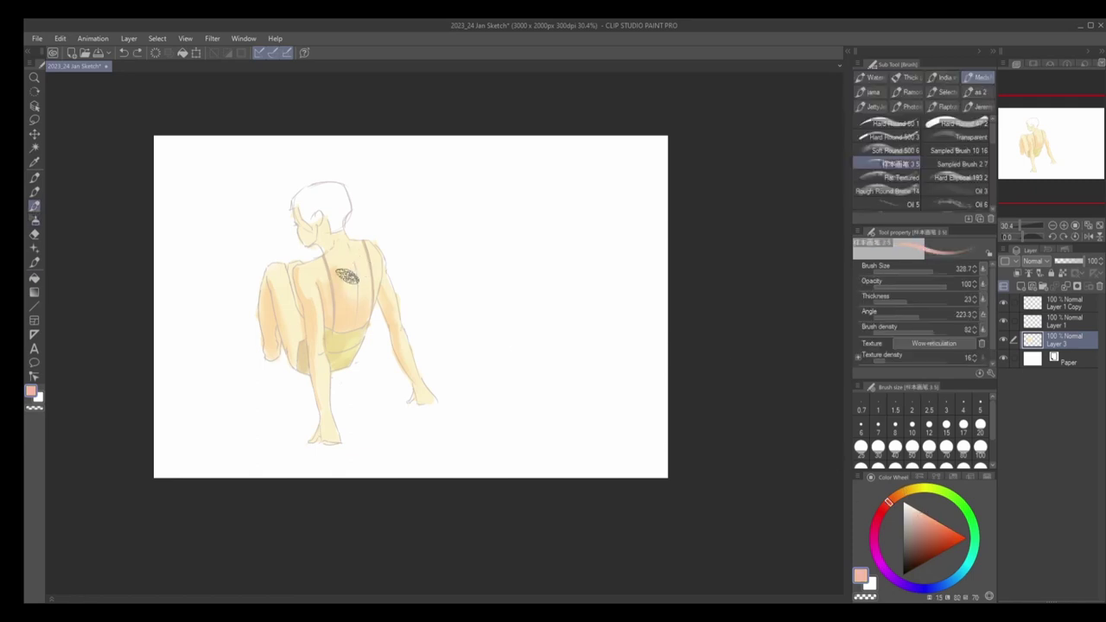
pyautogui.press('[')
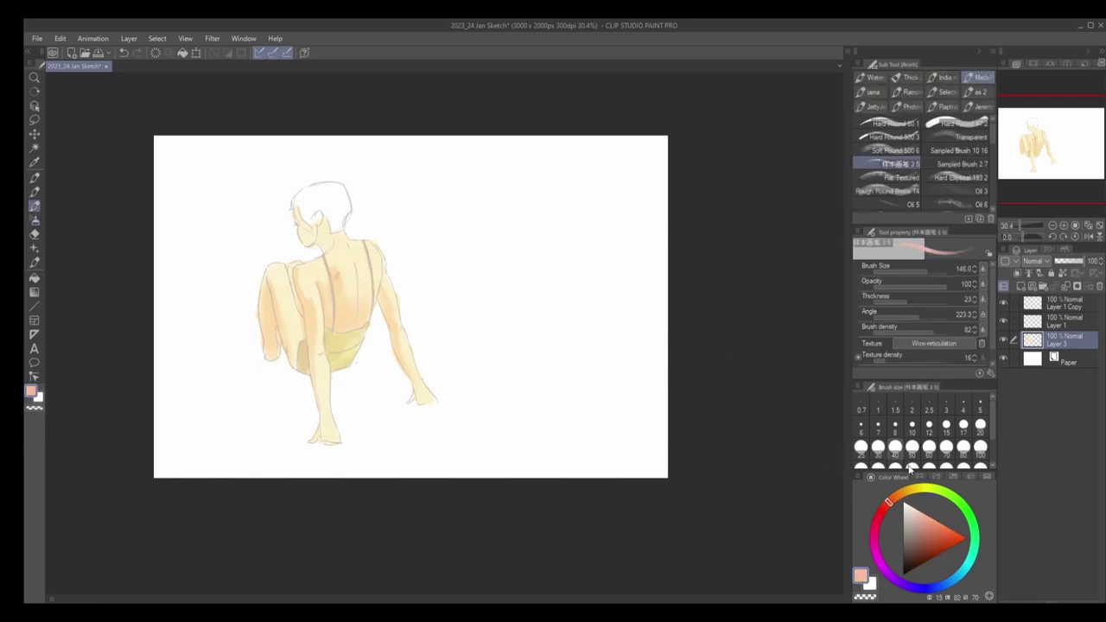
pyautogui.click(907, 586)
pyautogui.keyDown('alt'); pyautogui.click(356, 294); pyautogui.keyUp('alt')
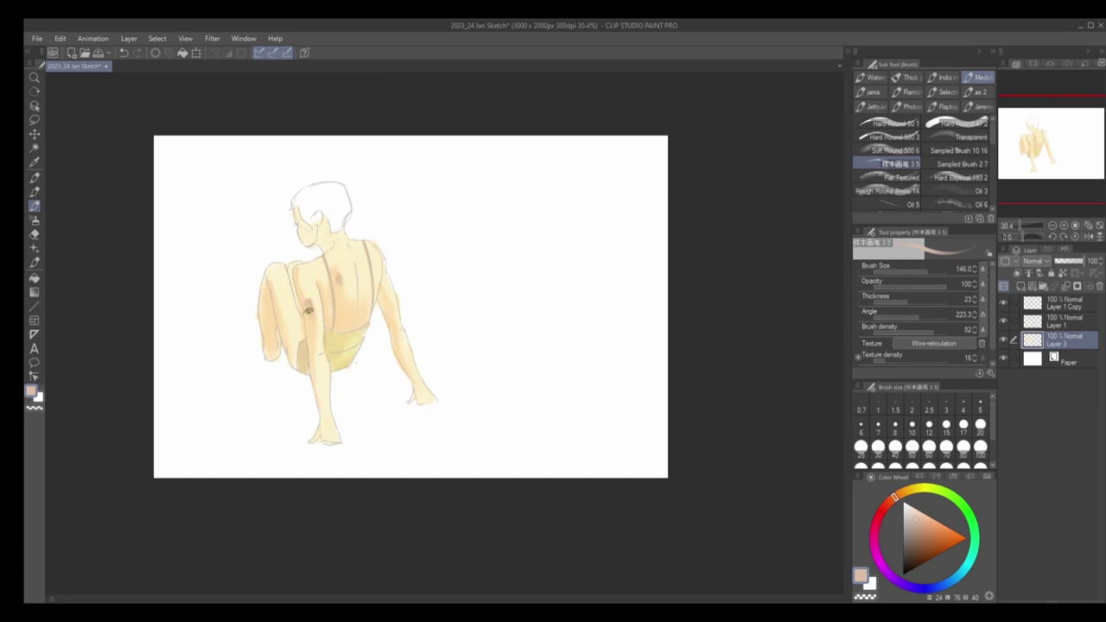
# Step: Deepen the near arm's shadow with muted brown, add a swatch on the blank canvas and blend the arm's shading
pyautogui.moveTo(310, 309); pyautogui.dragTo(319, 312)
pyautogui.moveTo(223, 374); pyautogui.dragTo(239, 394)
pyautogui.press('j')
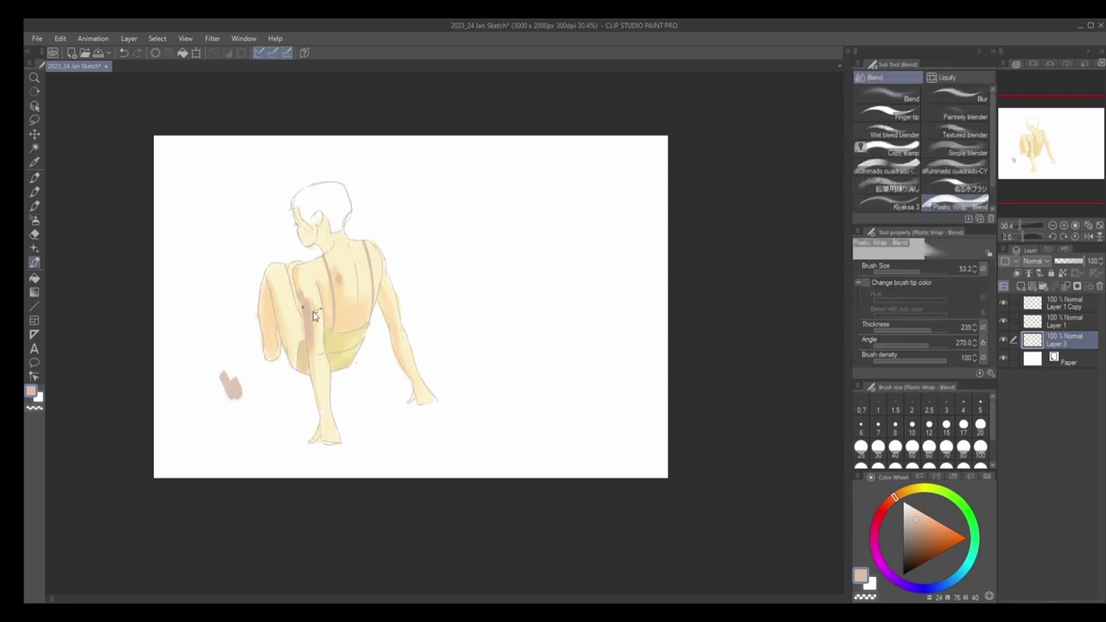
pyautogui.press(']')
# Step: Soften the shoulder blade and arm shadows with skin tones sampled from the back and far arm
pyautogui.press('b')
pyautogui.keyDown('alt'); pyautogui.click(353, 306); pyautogui.keyUp('alt')
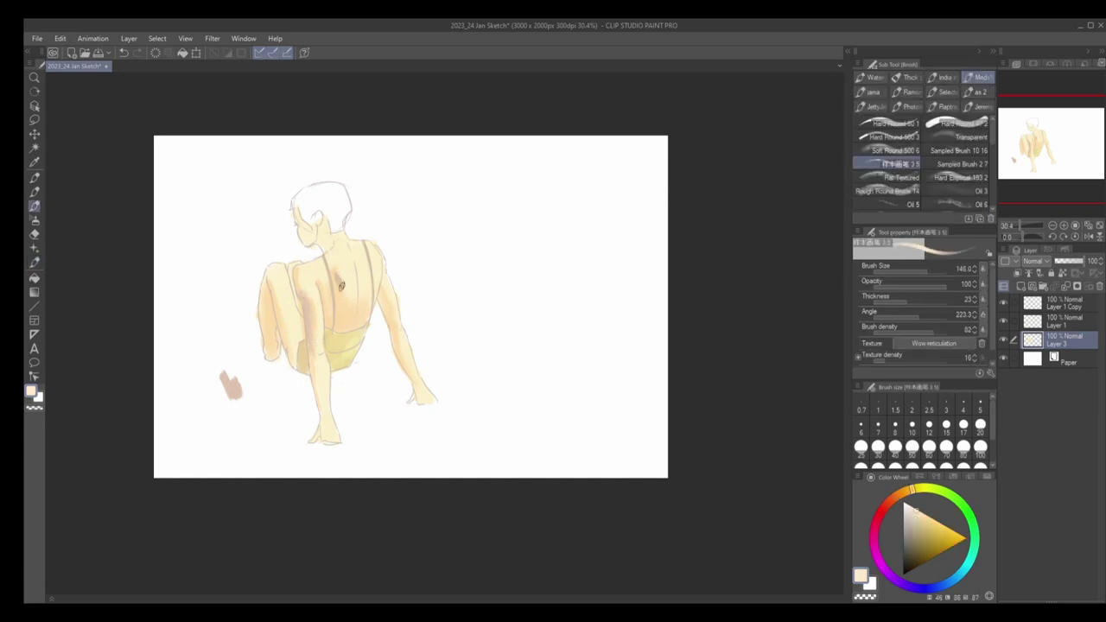
pyautogui.keyDown('alt'); pyautogui.click(335, 300); pyautogui.keyUp('alt')
pyautogui.keyDown('alt'); pyautogui.click(387, 300); pyautogui.keyUp('alt')
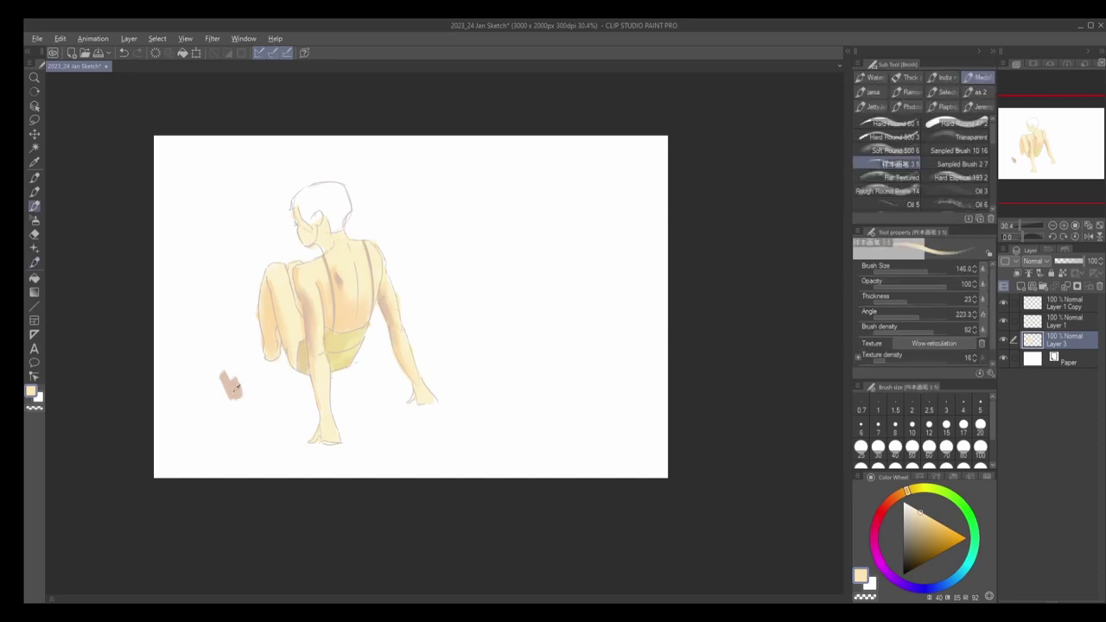
# Step: Shade the lower back just above the swimsuit with a sampled muted peach at 70% opacity
pyautogui.keyDown('alt'); pyautogui.click(381, 303); pyautogui.keyUp('alt')
pyautogui.press('7')
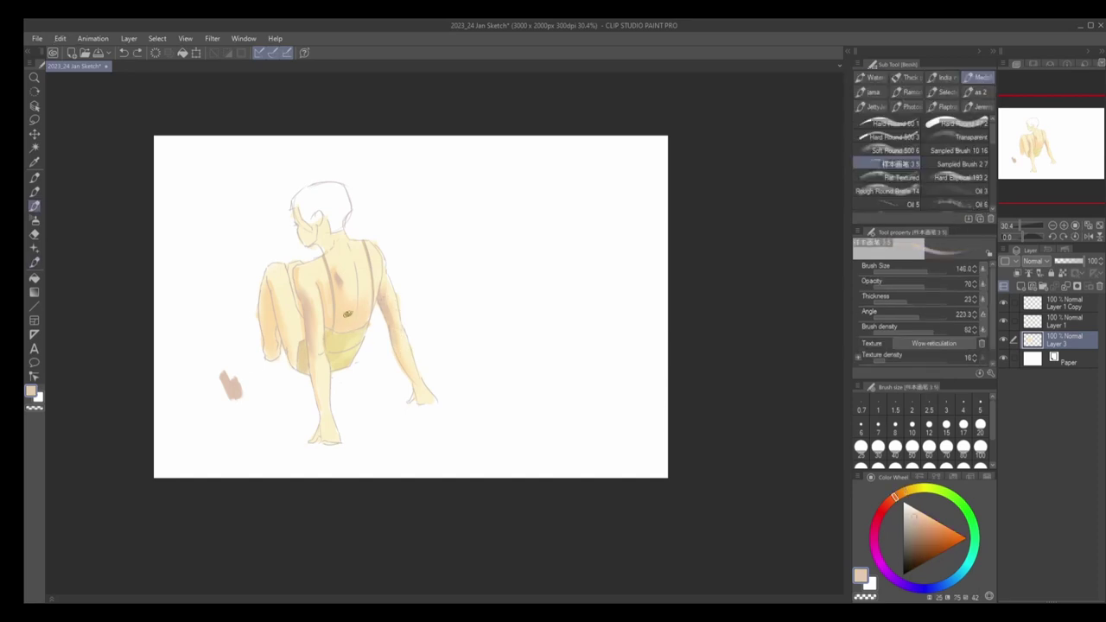
pyautogui.press('alt')
pyautogui.press('alt')
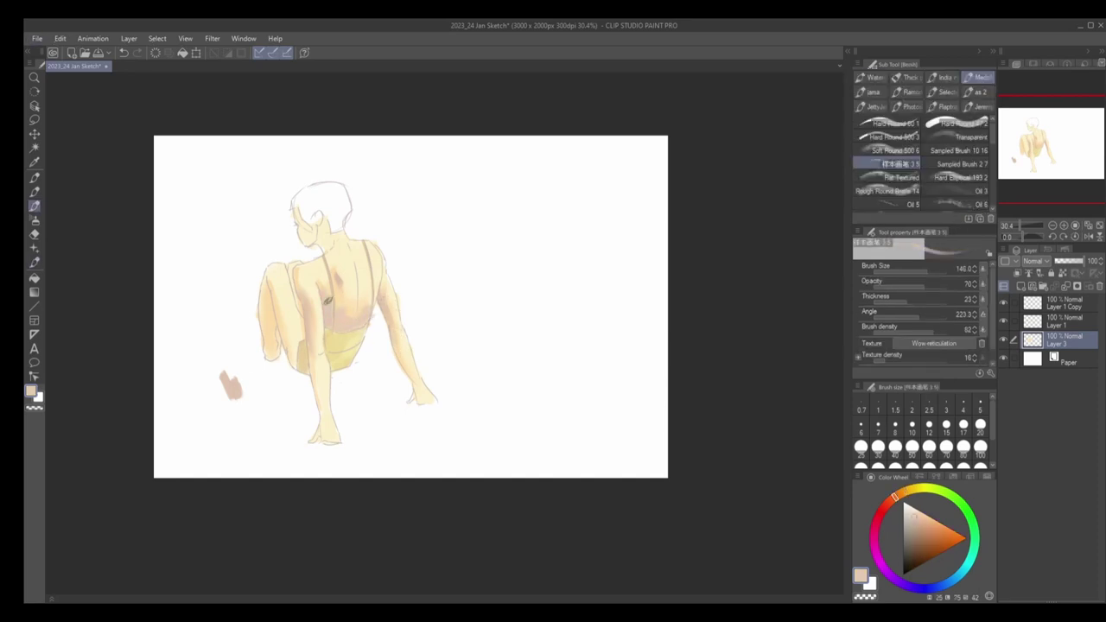
# Step: Soften and blend the lower back shading with skin tones sampled from the back
pyautogui.keyDown('alt'); pyautogui.click(346, 309); pyautogui.keyUp('alt')
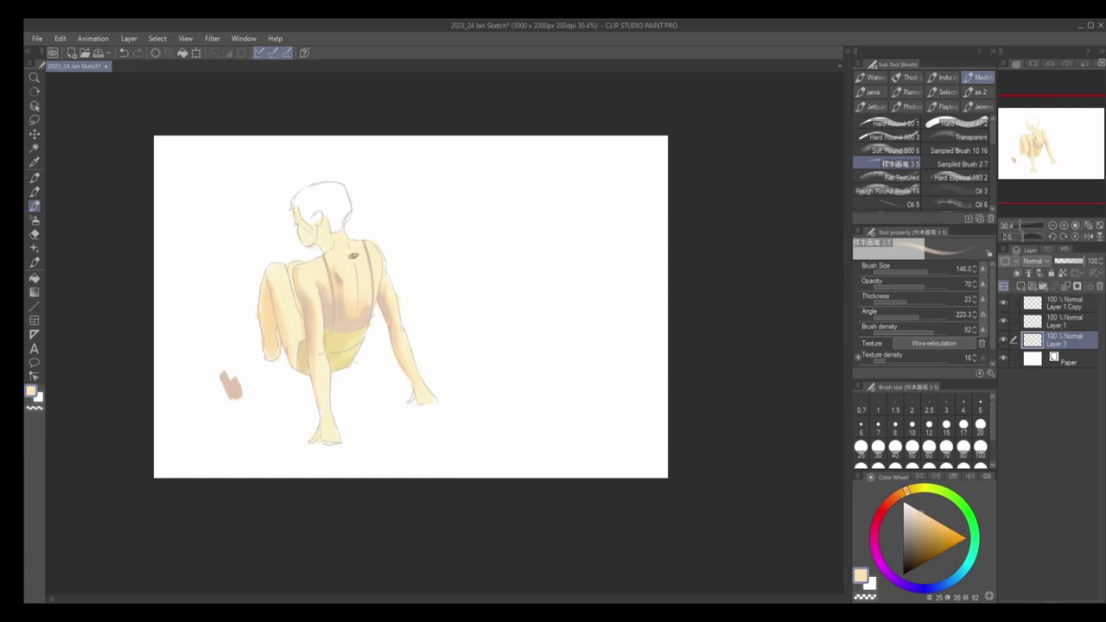
pyautogui.press('j')
pyautogui.press('b')
pyautogui.keyDown('alt'); pyautogui.click(338, 329); pyautogui.keyUp('alt')
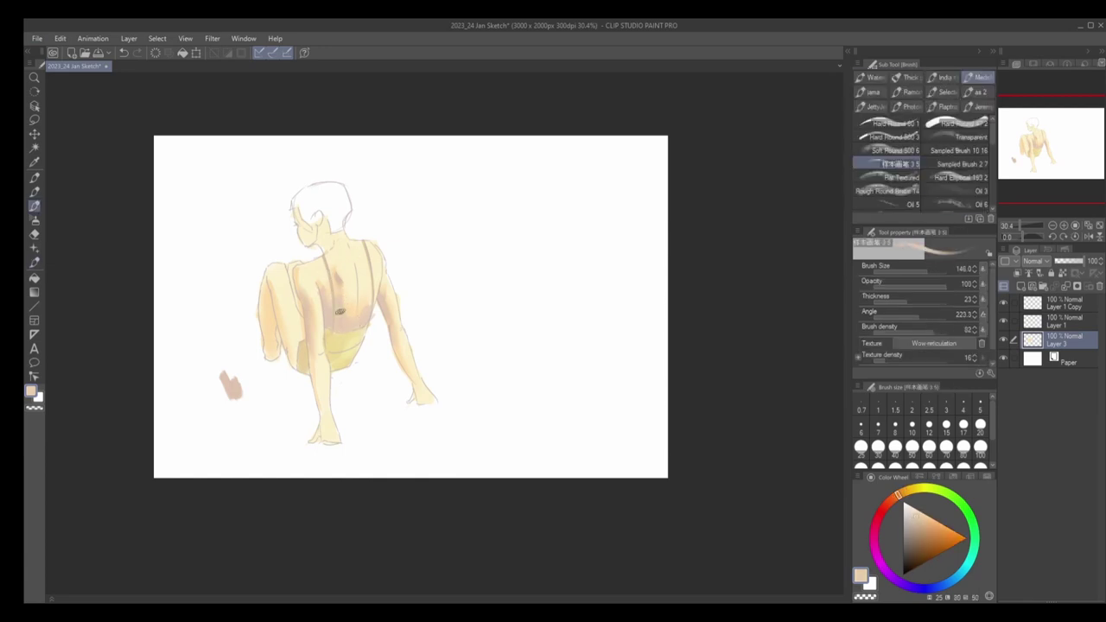
pyautogui.keyDown('alt'); pyautogui.click(362, 318); pyautogui.keyUp('alt')
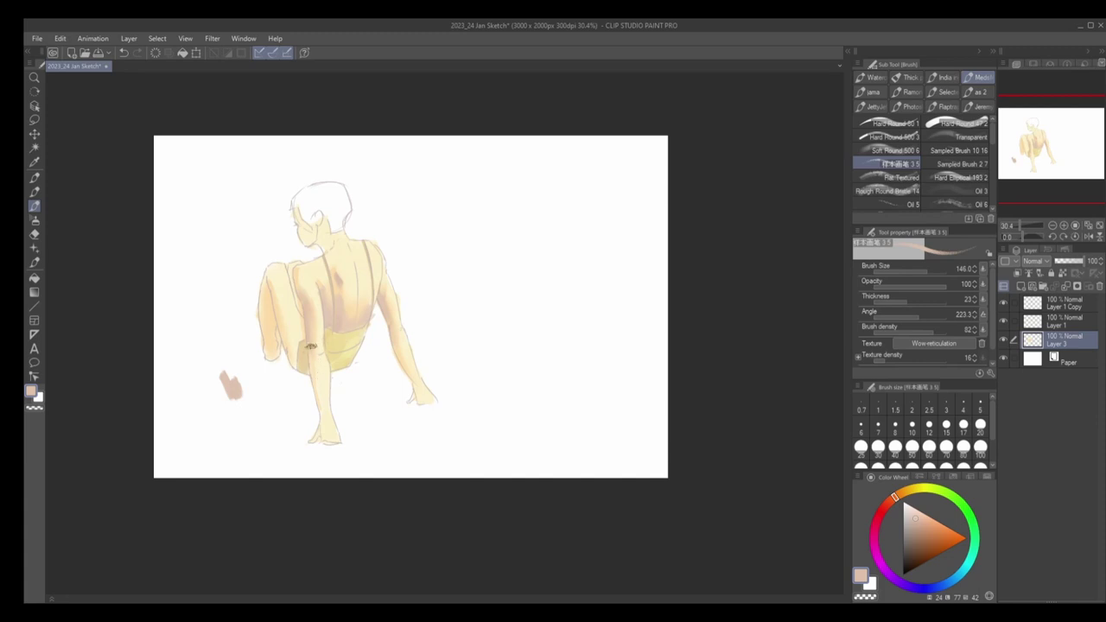
# Step: Undo the thigh stroke and shade the raised lower leg using a brush size of about 143
pyautogui.moveTo(283, 334); pyautogui.dragTo(293, 341)
pyautogui.hotkey('ctrl', 'z')
pyautogui.press('[')
pyautogui.keyDown('alt'); pyautogui.click(269, 308); pyautogui.keyUp('alt')
pyautogui.press('j')
pyautogui.press('b')
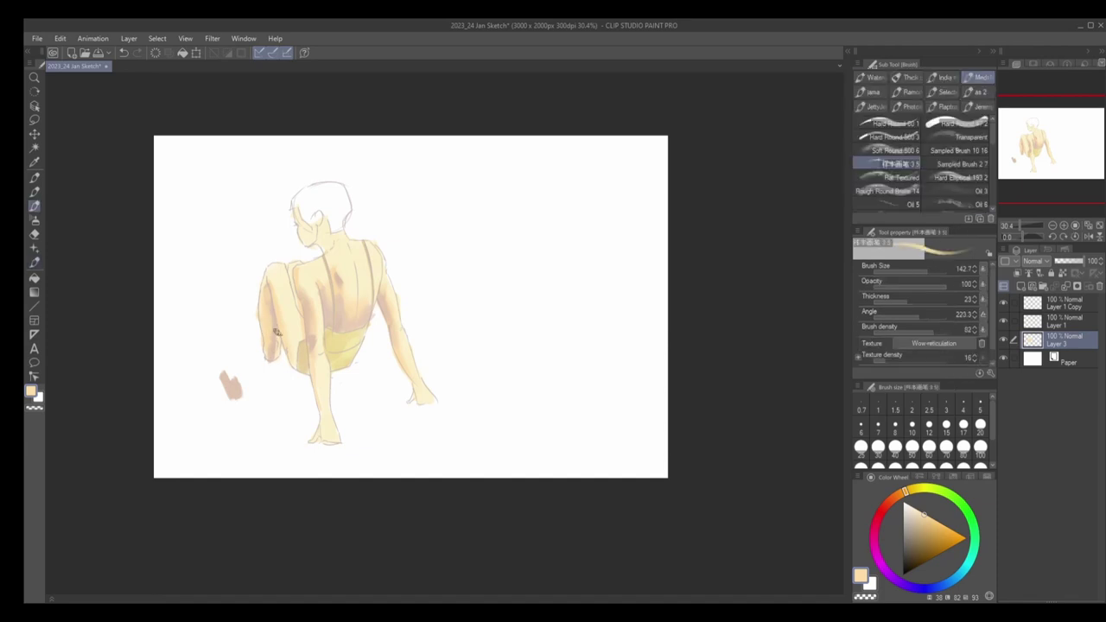
# Step: Smooth the raised leg's shadow with lighter sampled skin tones and the Plastic Wrap - Blend tool
pyautogui.keyDown('alt'); pyautogui.click(353, 278); pyautogui.keyUp('alt')
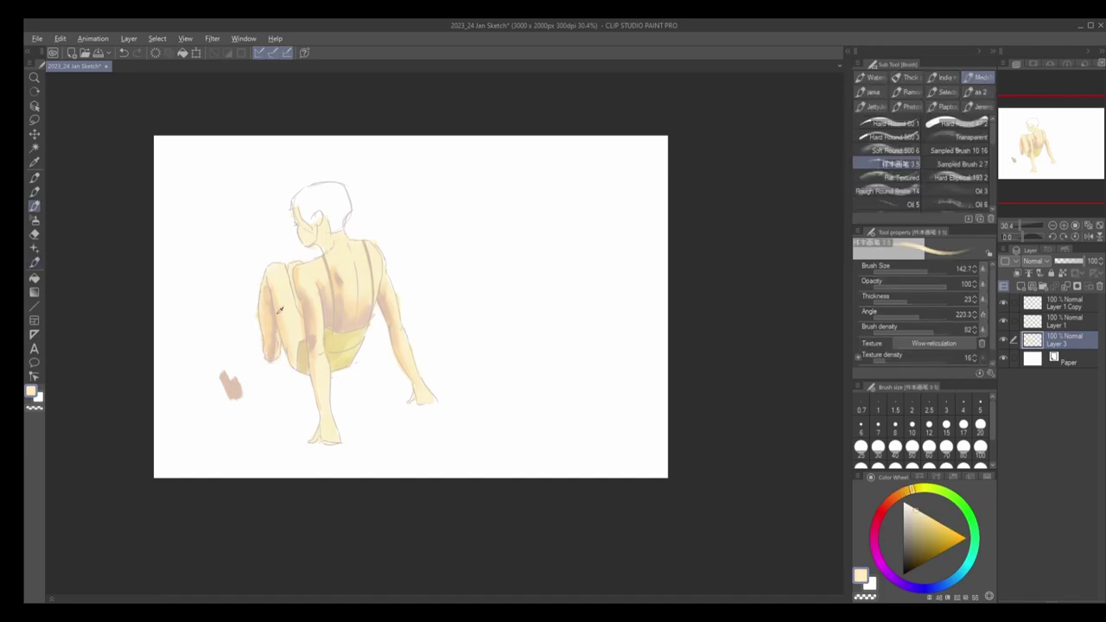
pyautogui.keyDown('alt'); pyautogui.click(270, 292); pyautogui.keyUp('alt')
pyautogui.press('j')
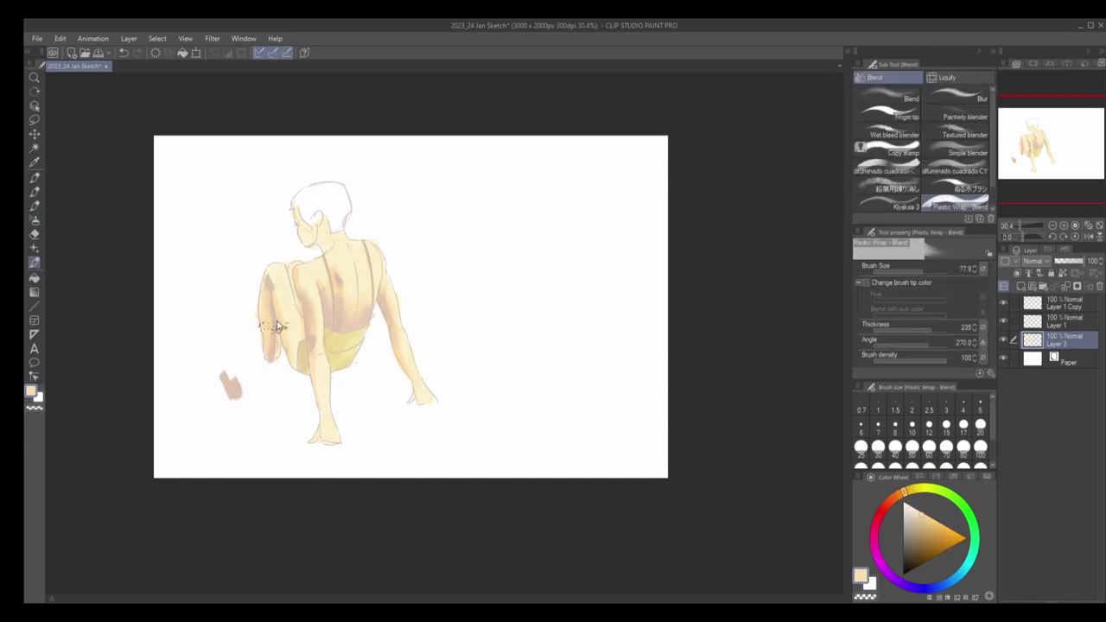
pyautogui.press('b')
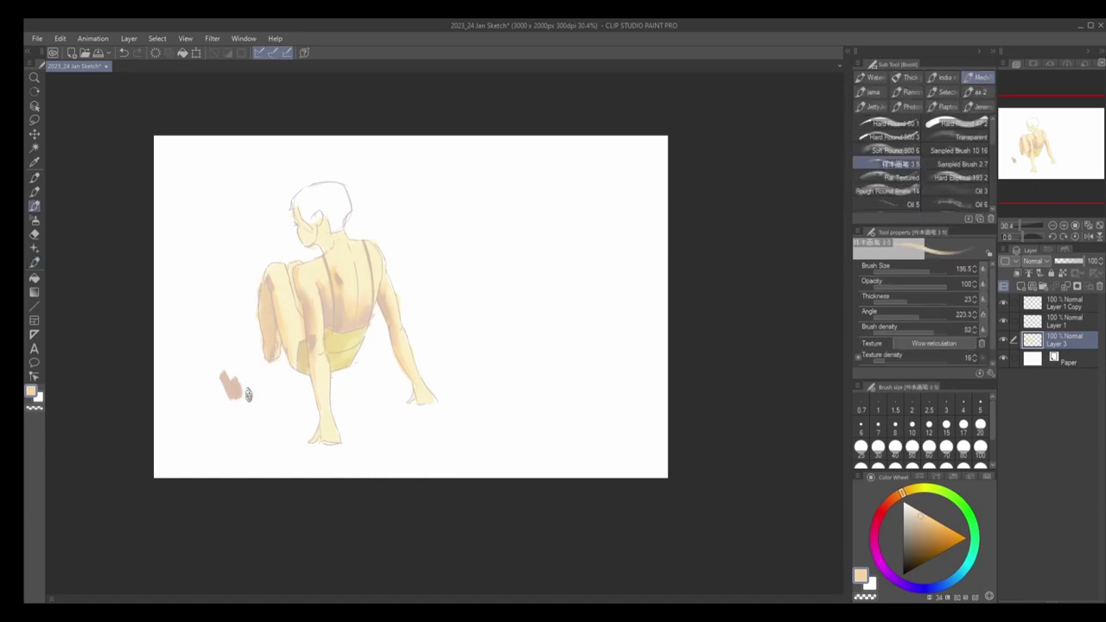
# Step: Erase the brown colour swatch from the blank canvas beside the figure
pyautogui.scroll(-2, 247, 380)
pyautogui.press('e')
pyautogui.moveTo(240, 382); pyautogui.dragTo(251, 400)
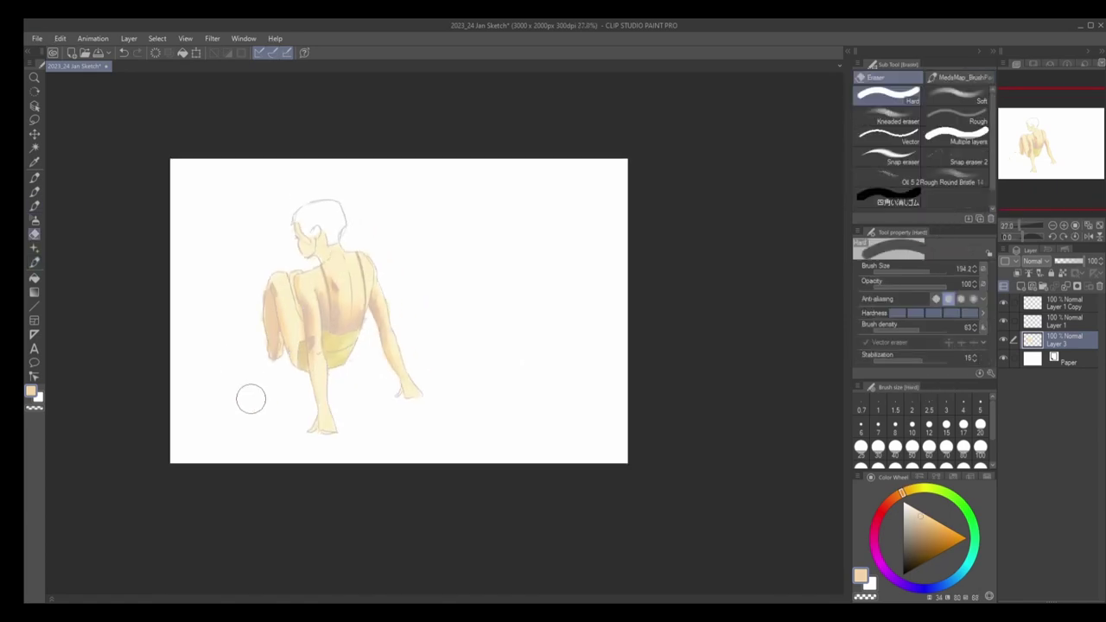
# Step: Fill the hair with a pale green base using a brush size of about 196
pyautogui.press('b')
pyautogui.moveTo(303, 212)
pyautogui.mouseDown()
pyautogui.moveTo(308, 229)
pyautogui.moveTo(324, 211)
pyautogui.moveTo(337, 227)
pyautogui.moveTo(329, 236)
pyautogui.mouseUp()
pyautogui.keyDown('alt'); pyautogui.click(318, 231); pyautogui.keyUp('alt')
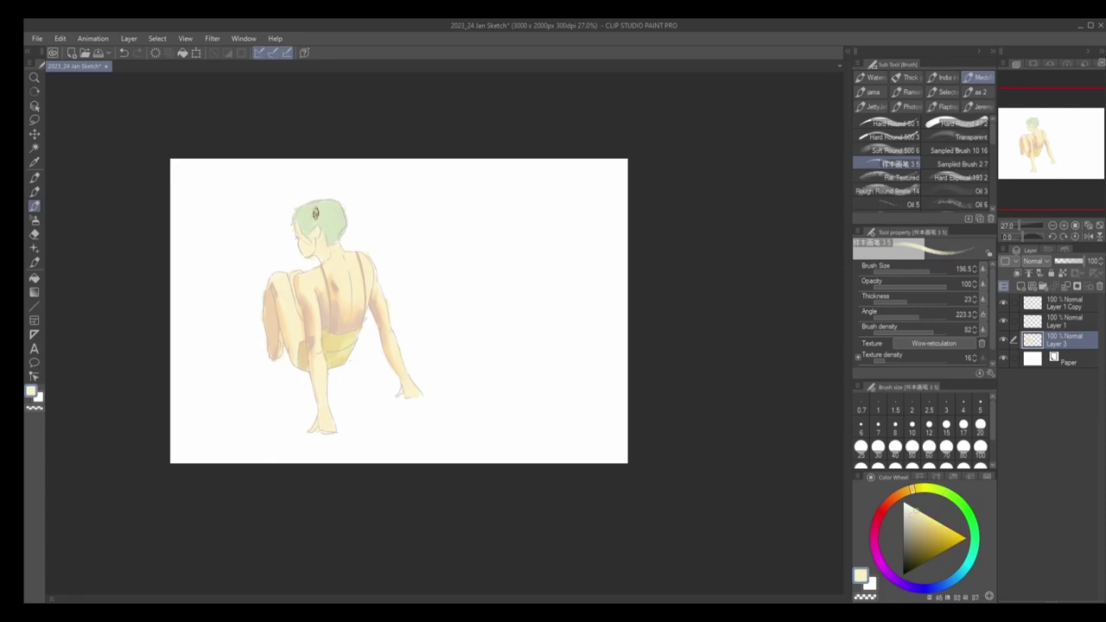
# Step: Shade the ear, neck and jaw with sampled skin tones and blend the face shading
pyautogui.keyDown('alt'); pyautogui.click(318, 237); pyautogui.keyUp('alt')
pyautogui.keyDown('alt'); pyautogui.click(329, 261); pyautogui.keyUp('alt')
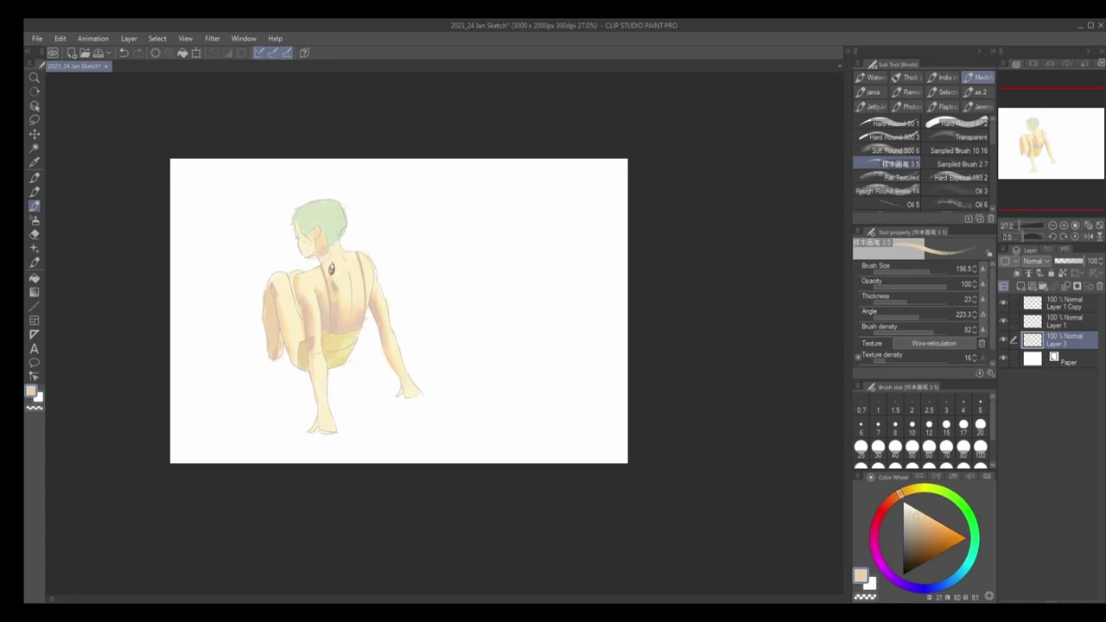
pyautogui.keyDown('alt'); pyautogui.click(306, 253); pyautogui.keyUp('alt')
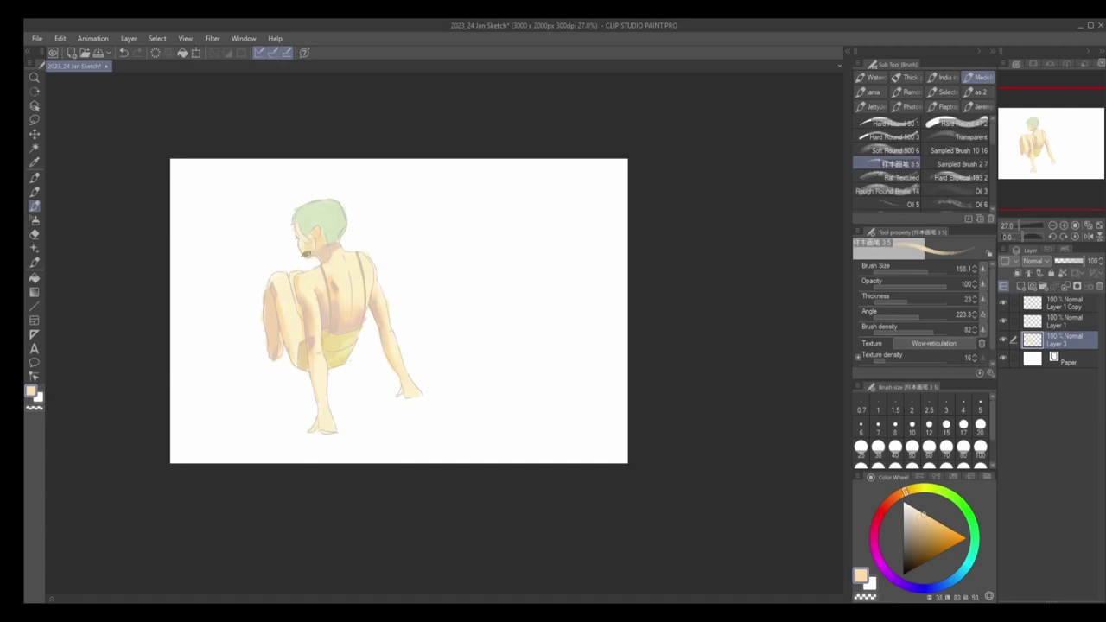
pyautogui.keyDown('alt'); pyautogui.click(309, 252); pyautogui.keyUp('alt')
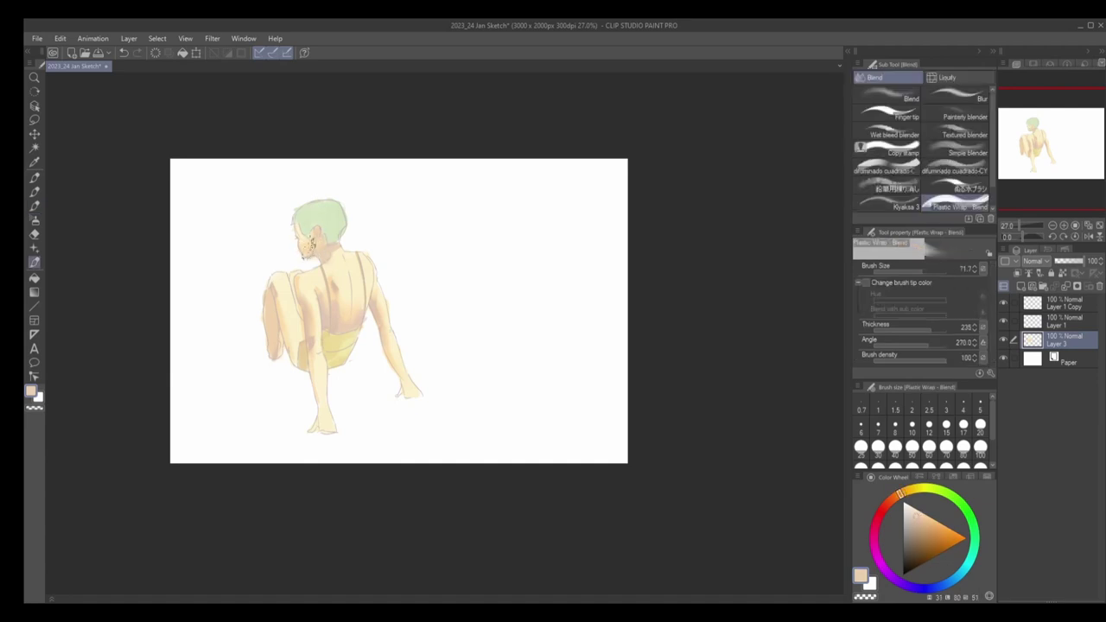
# Step: Warm the face with a light orange tint and soften it with sampled skin tones
pyautogui.click(890, 501)
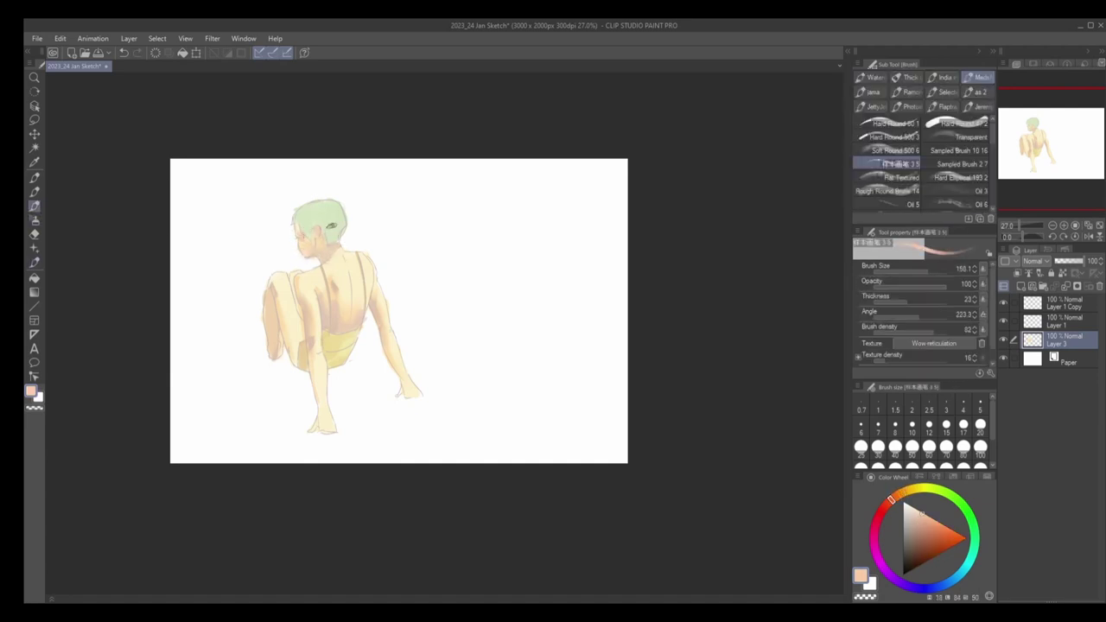
pyautogui.keyDown('alt'); pyautogui.click(302, 238); pyautogui.keyUp('alt')
pyautogui.keyDown('alt'); pyautogui.click(303, 257); pyautogui.keyUp('alt')
# Step: Glaze the back, arms and legs with warm peach at 30% opacity and a brush size of about 276
pyautogui.press(']')
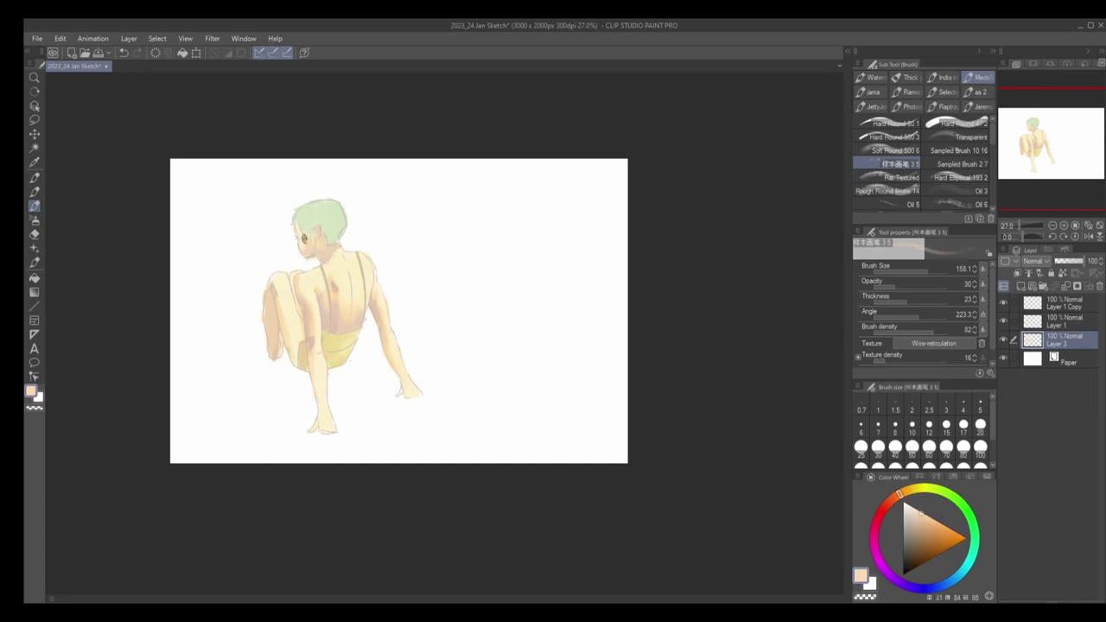
pyautogui.moveTo(327, 376)
pyautogui.mouseDown()
pyautogui.moveTo(337, 404)
pyautogui.moveTo(325, 427)
pyautogui.moveTo(345, 390)
pyautogui.mouseUp()
pyautogui.press('j')
pyautogui.press('b')
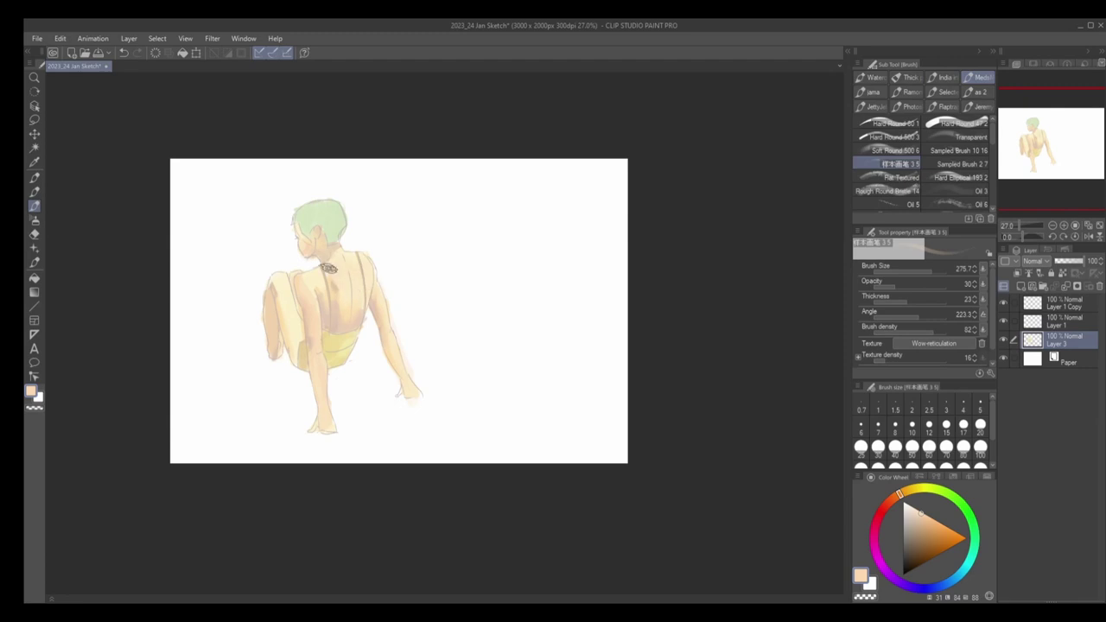
pyautogui.press('e')
pyautogui.press('b')
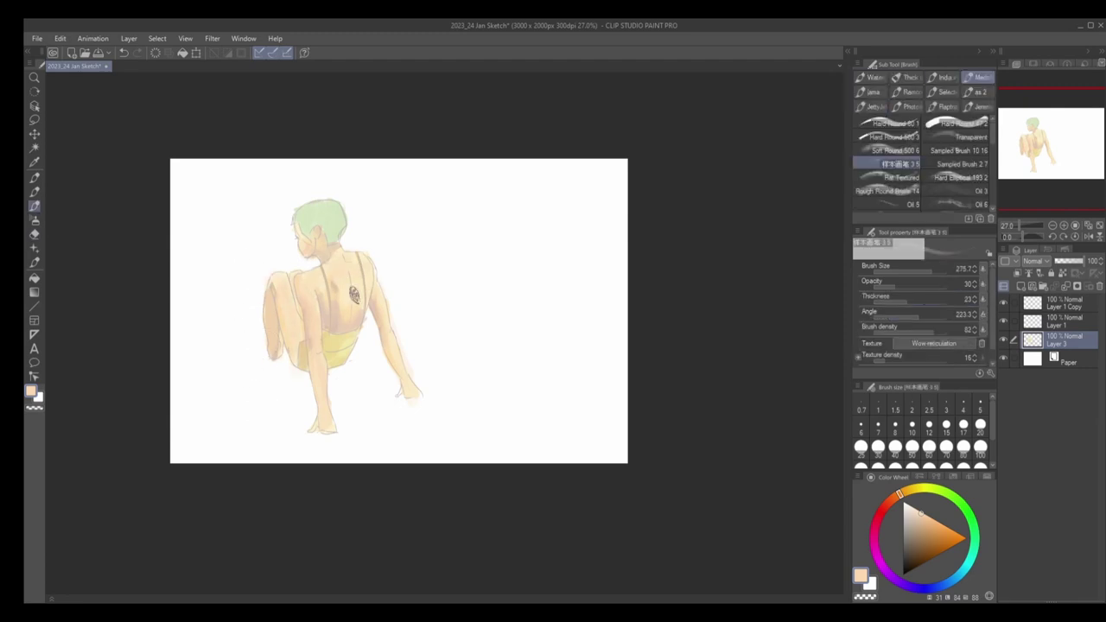
# Step: Paint pale yellow highlights across the upper back and far shoulder at 100% opacity
pyautogui.keyDown('alt'); pyautogui.click(357, 272); pyautogui.keyUp('alt')
pyautogui.press('b')
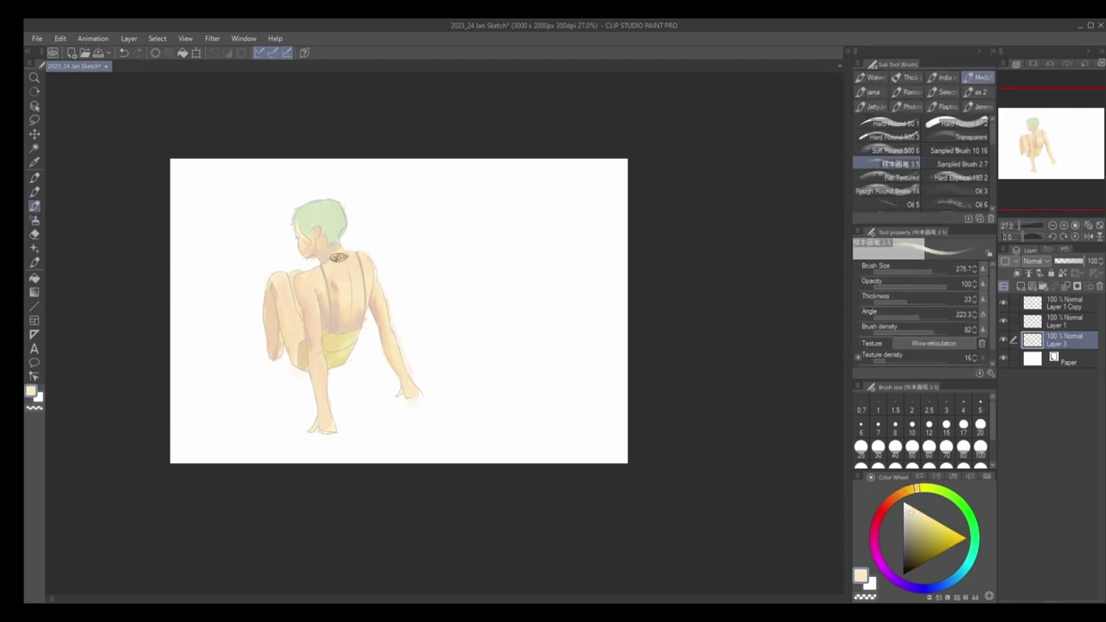
pyautogui.click(917, 509)
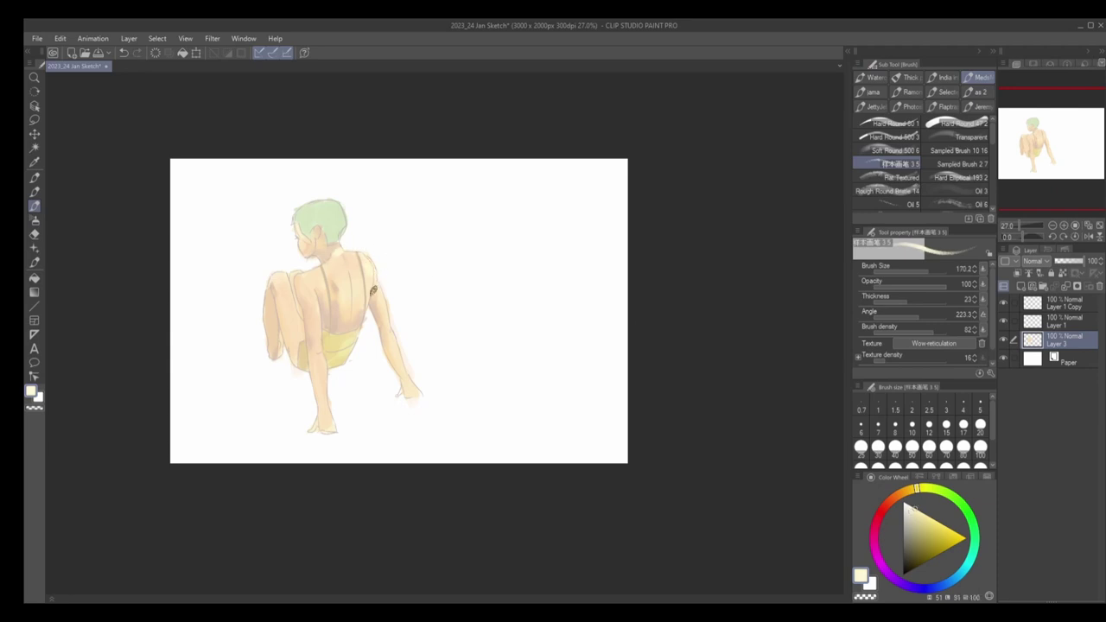
# Step: Add pale yellow highlights to the near shoulder and raised knee and blend their edges
pyautogui.moveTo(302, 283)
pyautogui.mouseDown()
pyautogui.moveTo(315, 289)
pyautogui.moveTo(296, 329)
pyautogui.mouseUp()
pyautogui.keyDown('alt'); pyautogui.click(309, 272); pyautogui.keyUp('alt')
pyautogui.keyDown('alt'); pyautogui.click(290, 312); pyautogui.keyUp('alt')
pyautogui.keyDown('alt'); pyautogui.click(318, 288); pyautogui.keyUp('alt')
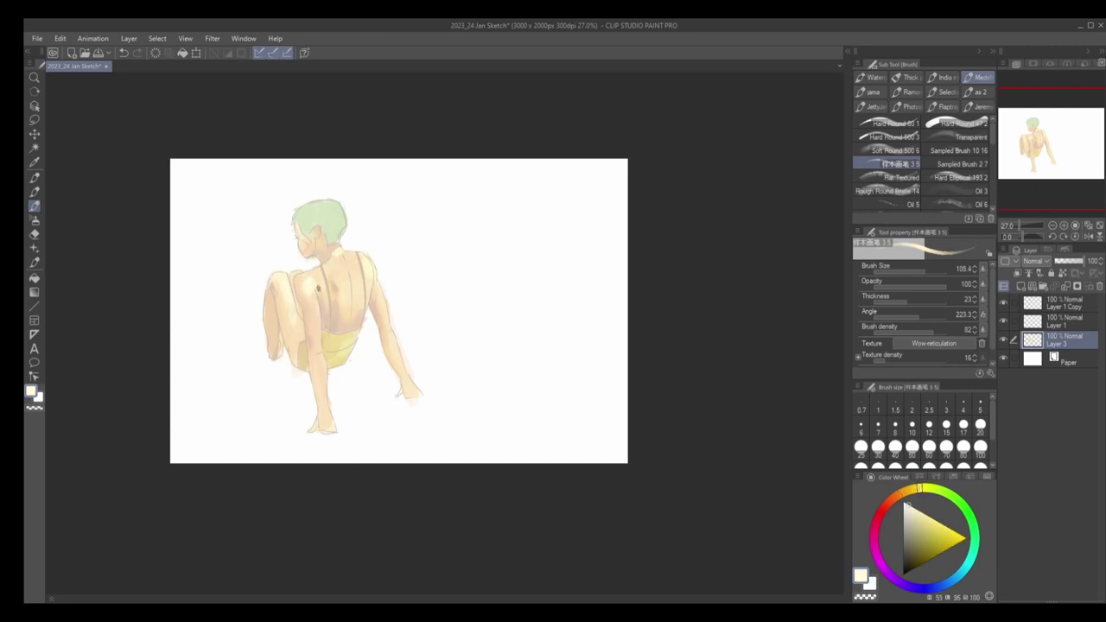
pyautogui.press('j')
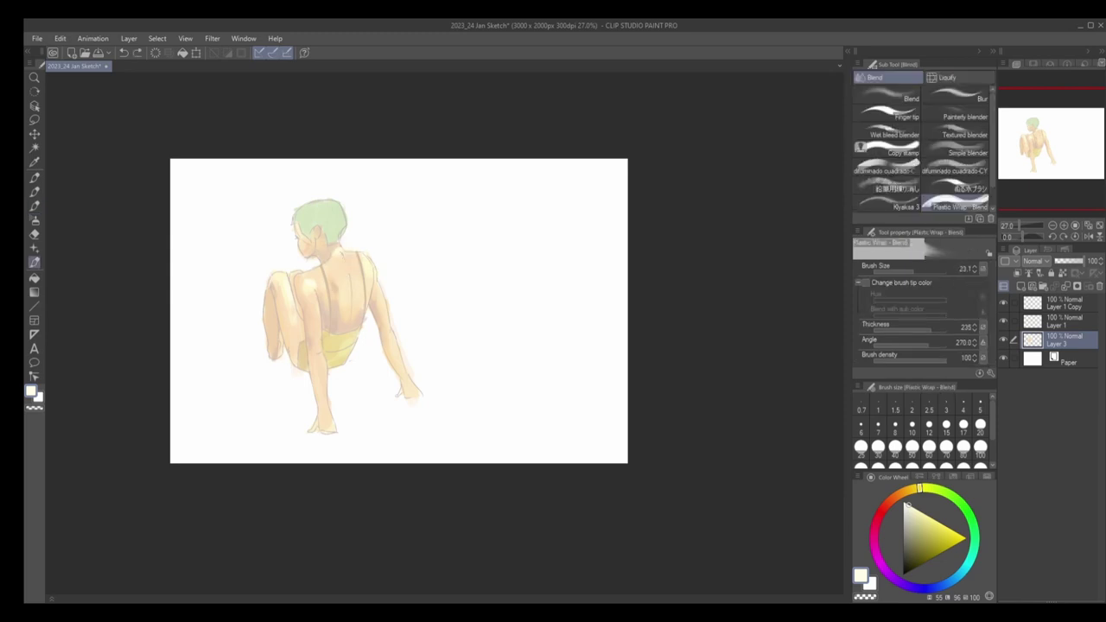
# Step: Tint the nape below the hairline with light peach using a brush size of about 174
pyautogui.press('b')
pyautogui.keyDown('alt'); pyautogui.click(332, 251); pyautogui.keyUp('alt')
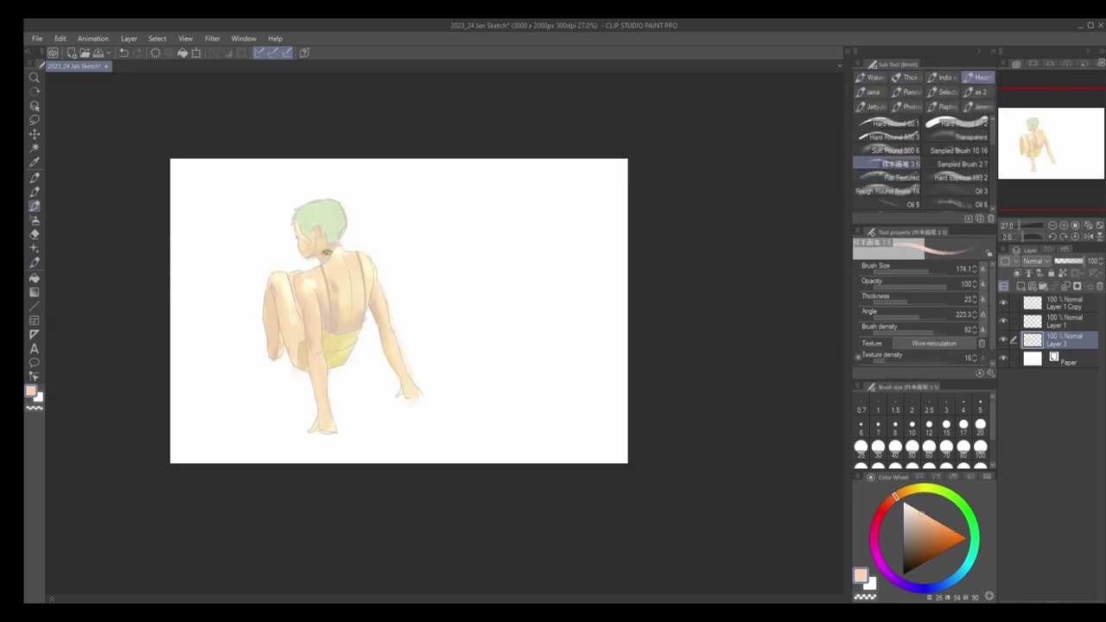
pyautogui.press('b')
pyautogui.press('b')
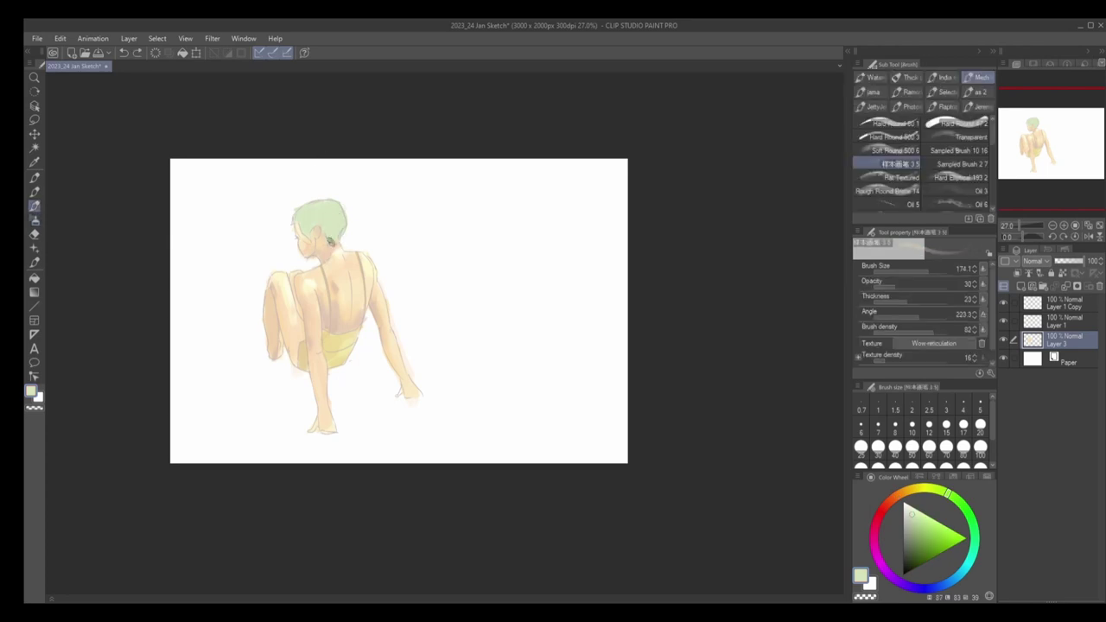
# Step: Tint the hair yellow-green at 100% opacity and paint cooler muted green shadows around the temple and nape
pyautogui.click(929, 490)
pyautogui.press('0')
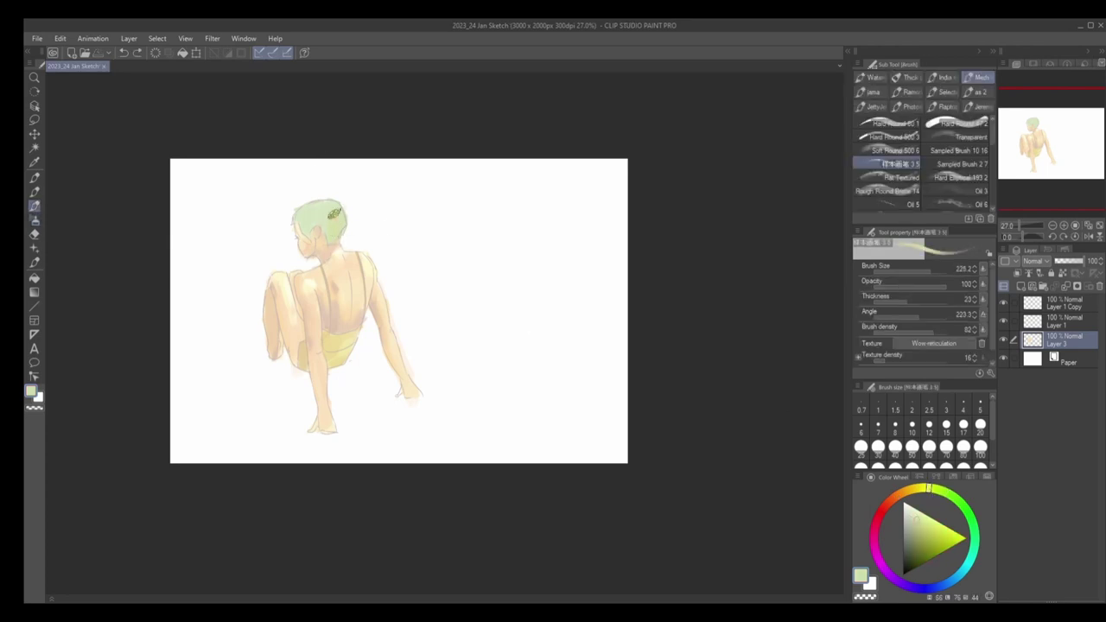
pyautogui.moveTo(921, 497); pyautogui.dragTo(972, 520)
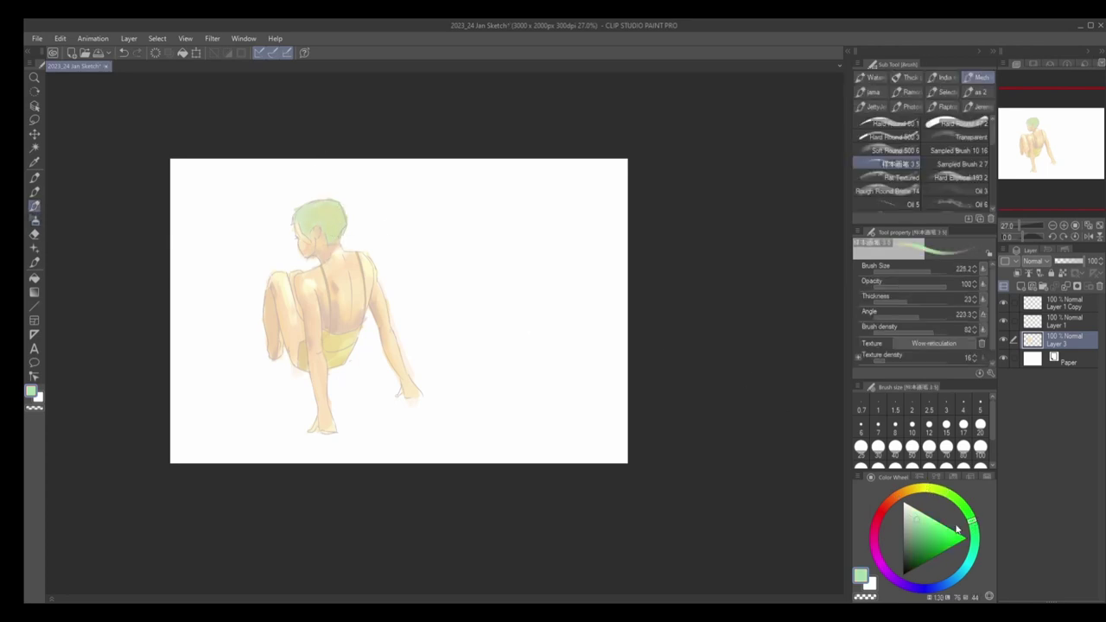
pyautogui.moveTo(342, 239); pyautogui.dragTo(307, 230)
pyautogui.press('[')
pyautogui.press('[')
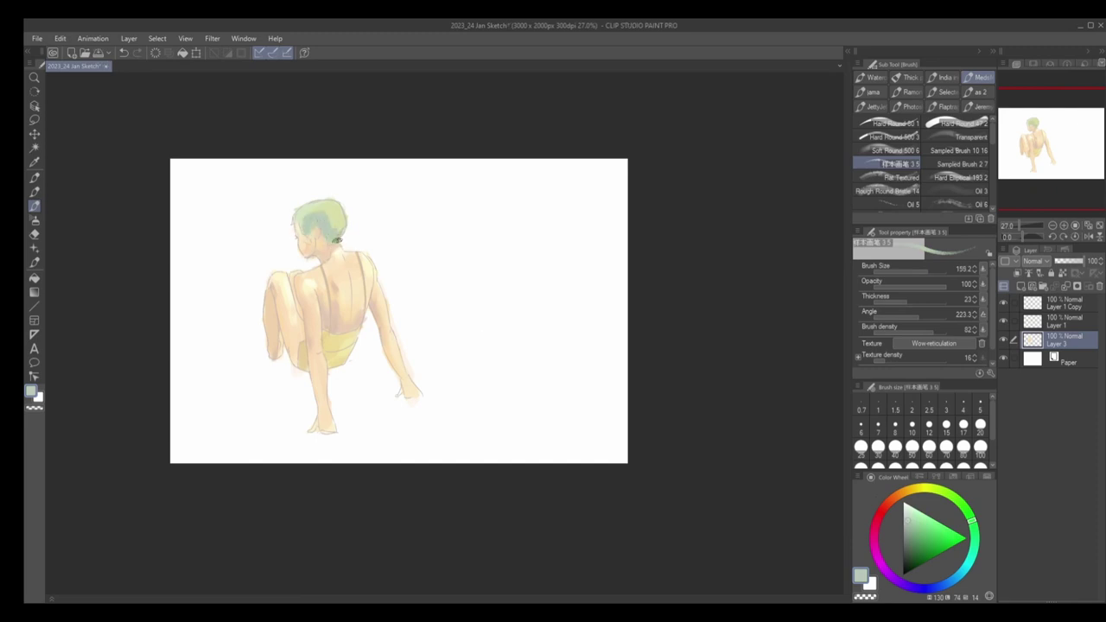
# Step: Blend the green hair shadows and soften them with light greens sampled from the crown
pyautogui.press('j')
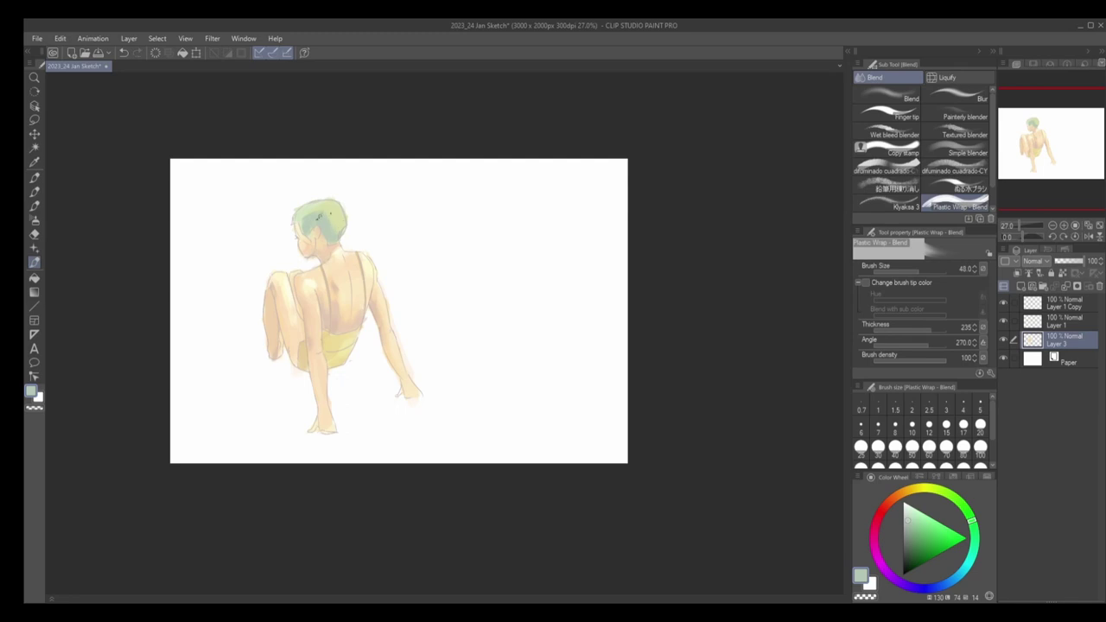
pyautogui.press('b')
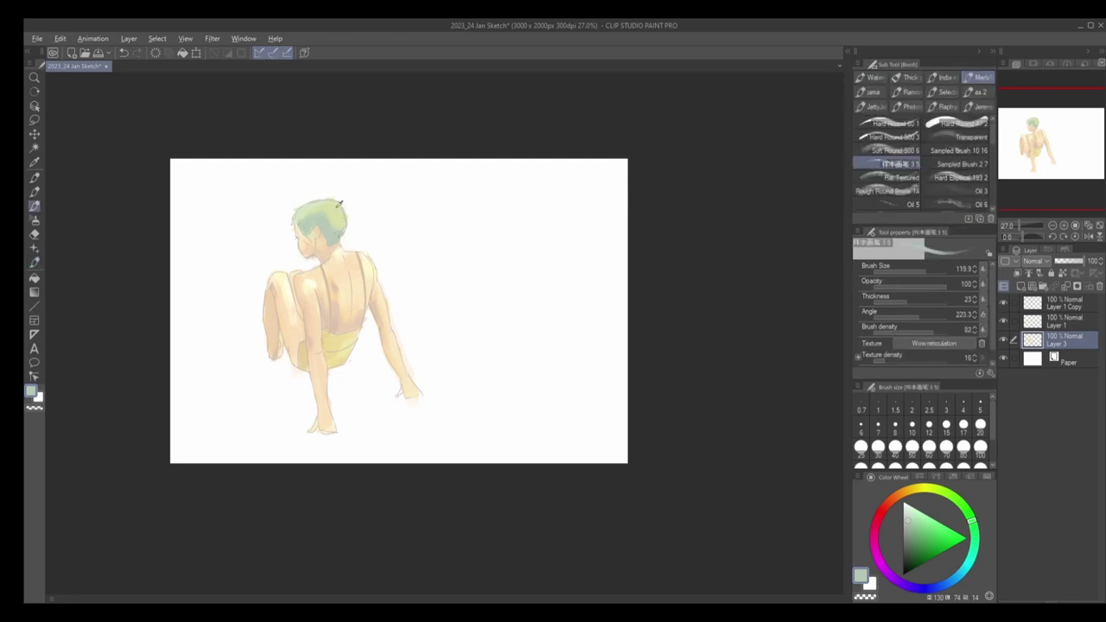
pyautogui.keyDown('alt'); pyautogui.click(337, 206); pyautogui.keyUp('alt')
pyautogui.keyDown('alt'); pyautogui.click(324, 204); pyautogui.keyUp('alt')
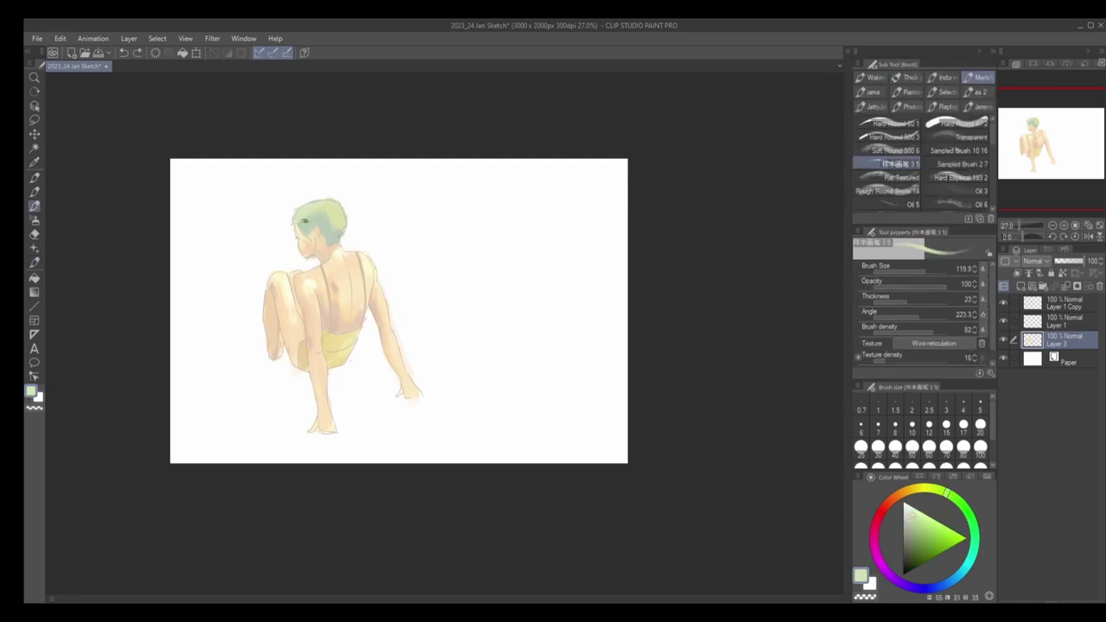
pyautogui.keyDown('alt'); pyautogui.click(317, 209); pyautogui.keyUp('alt')
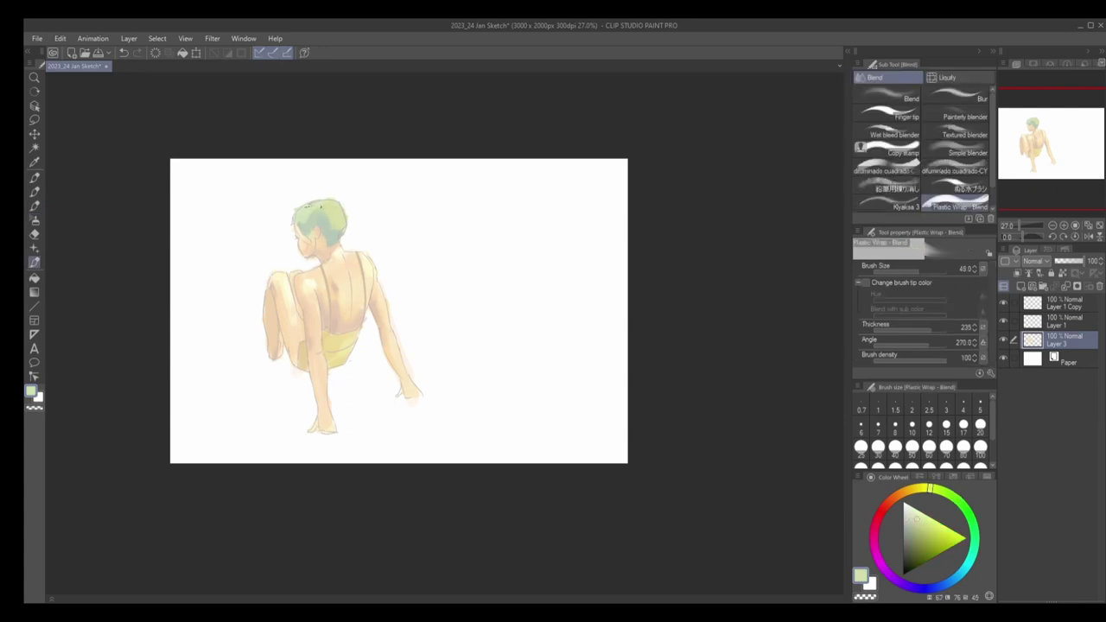
# Step: Paint light yellow-green over the back of the hair using a brush size of 153
pyautogui.keyDown('alt'); pyautogui.click(325, 211); pyautogui.keyUp('alt')
pyautogui.click(940, 492)
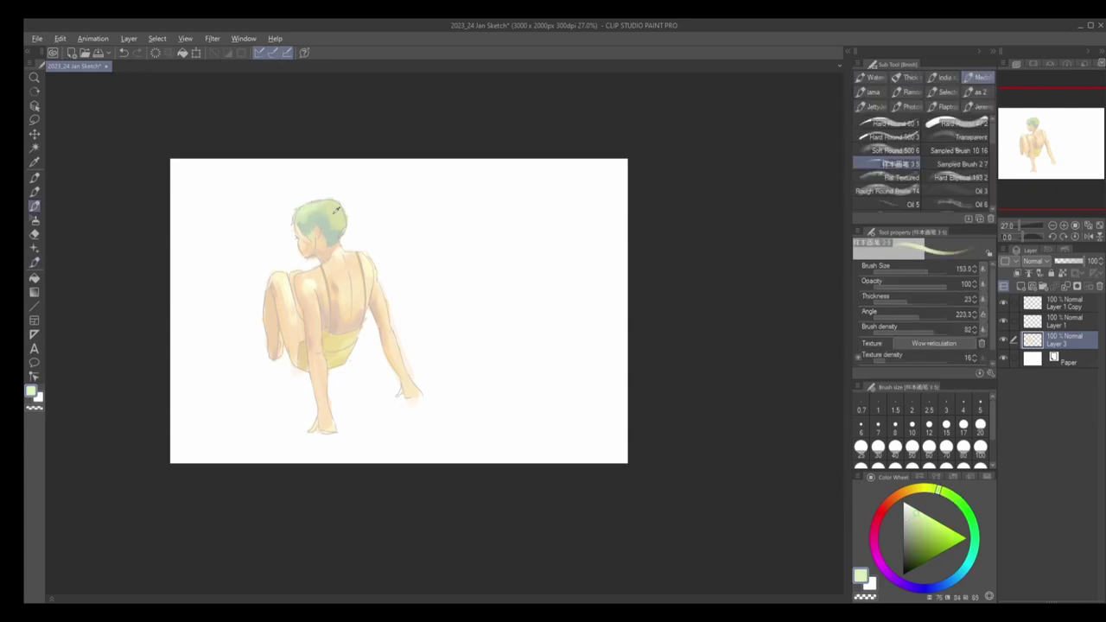
pyautogui.keyDown('alt'); pyautogui.click(334, 237); pyautogui.keyUp('alt')
pyautogui.keyDown('alt'); pyautogui.click(335, 232); pyautogui.keyUp('alt')
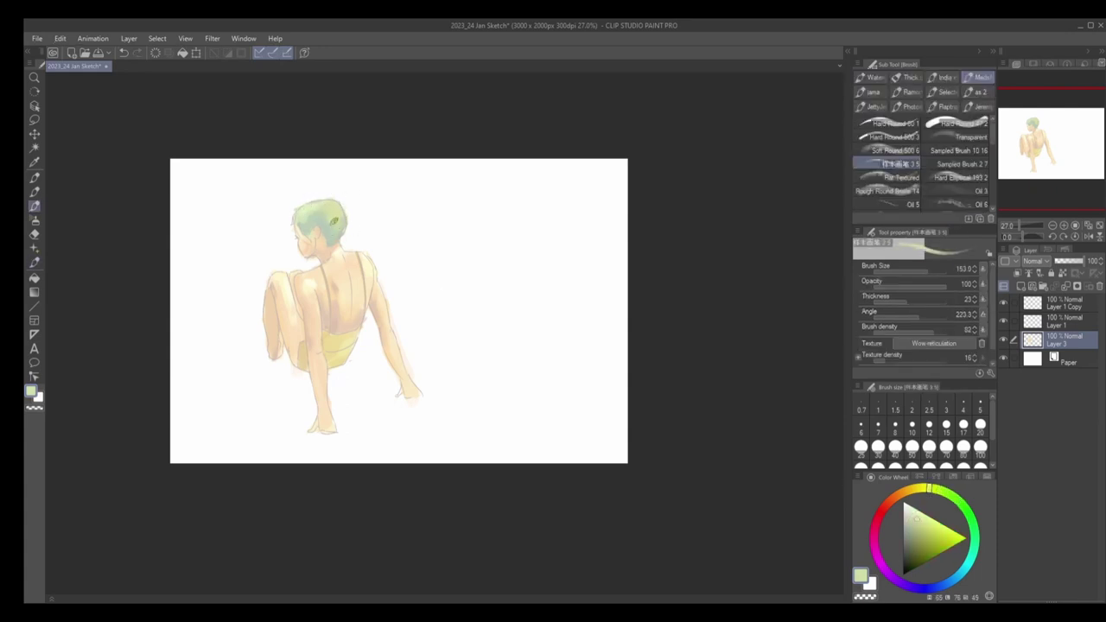
# Step: Group the sketch and colour layers into a folder and move the whole figure toward the middle of the canvas
pyautogui.scroll(-1, 375, 216)
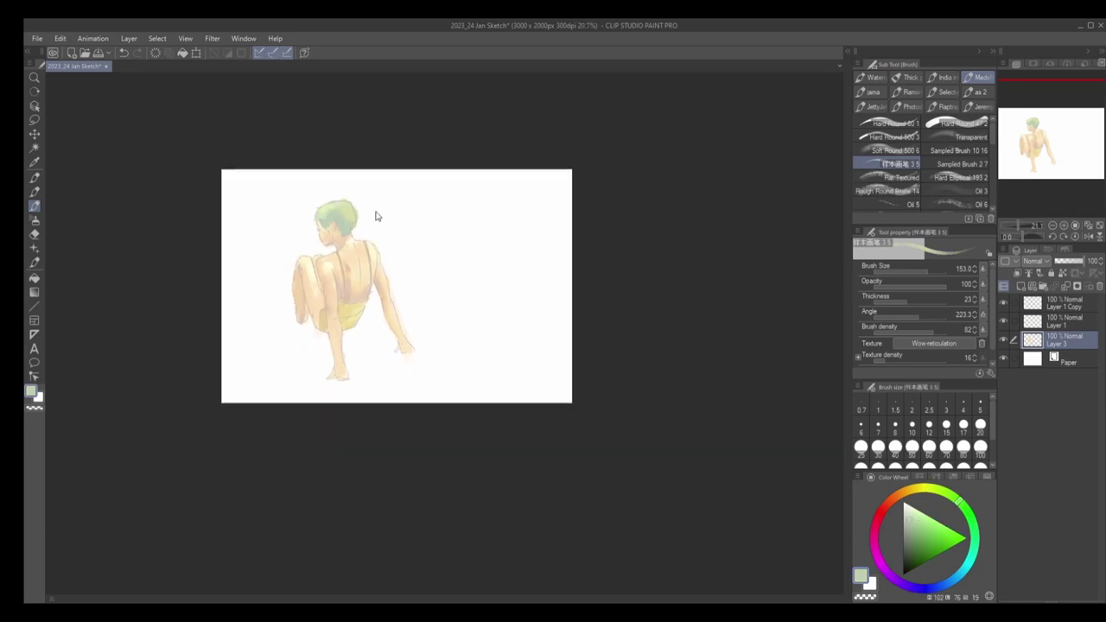
pyautogui.keyDown('shift'); pyautogui.click(1063, 303); pyautogui.keyUp('shift')
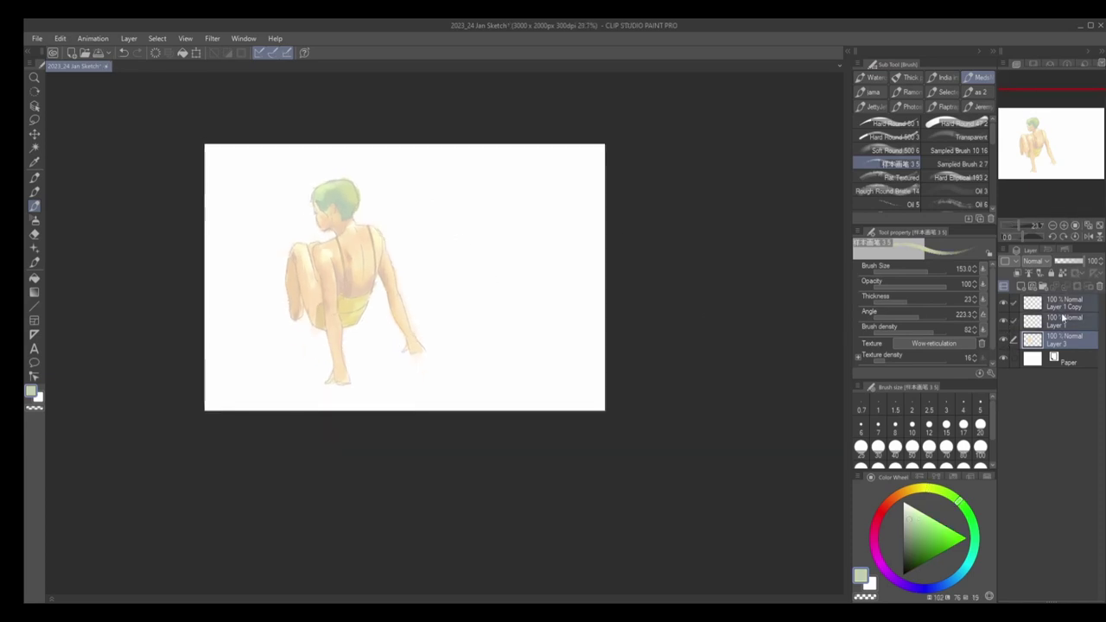
pyautogui.click(1076, 286)
pyautogui.click(1063, 302)
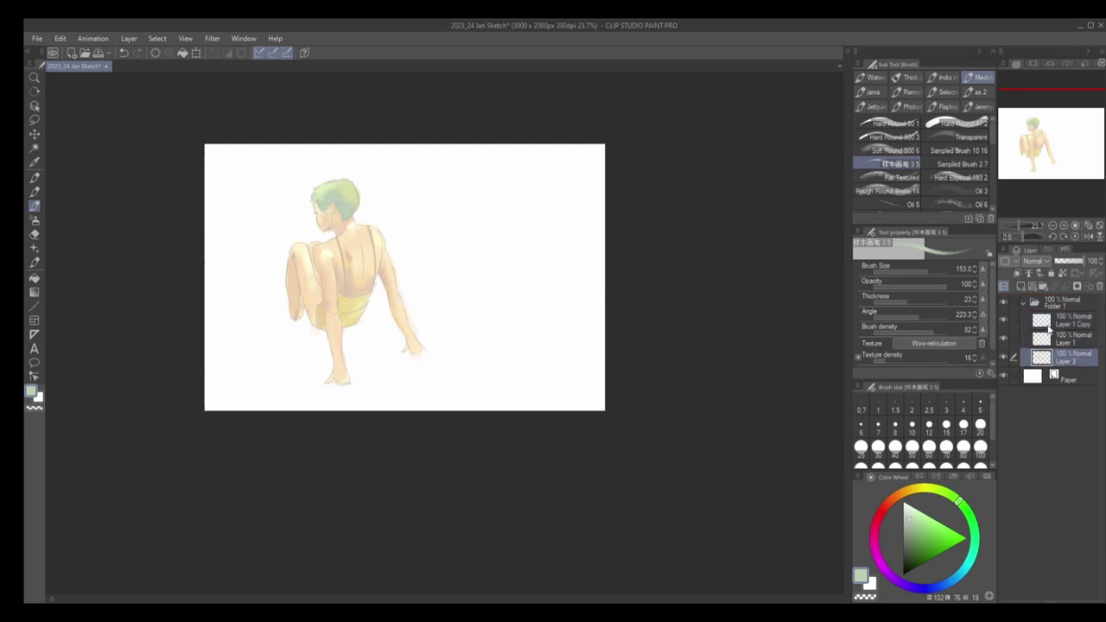
pyautogui.press('k')
pyautogui.moveTo(376, 257); pyautogui.dragTo(443, 257)
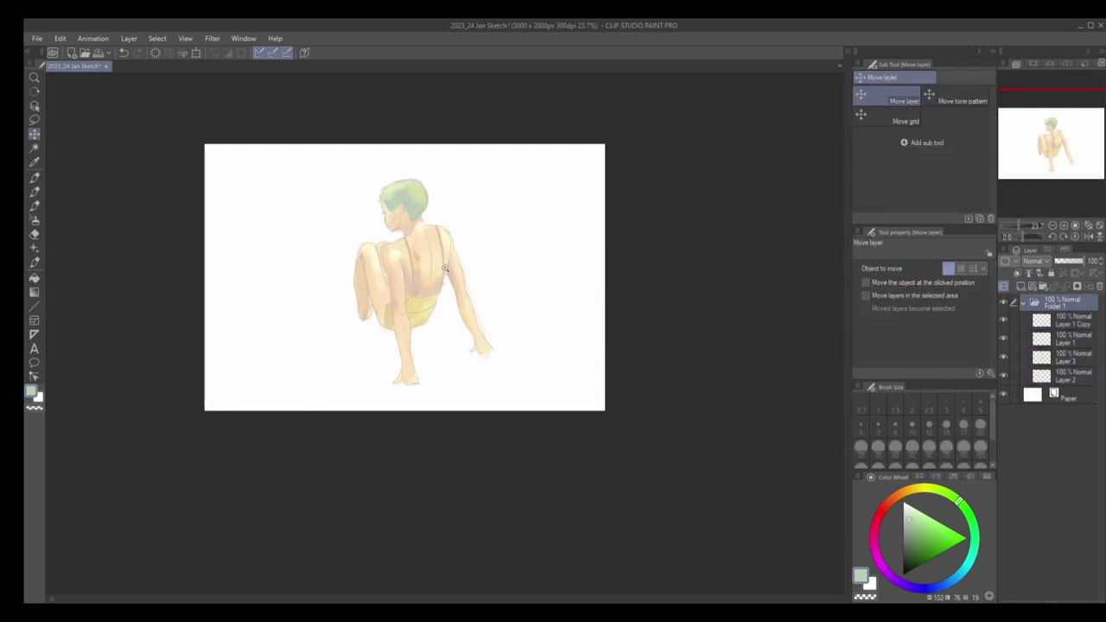
# Step: Paint a dusty pink mat under the figure on Layer 2 and deepen it with a redder pink
pyautogui.scroll(1, 442, 257)
pyautogui.click(1063, 376)
pyautogui.click(892, 498)
pyautogui.press('b')
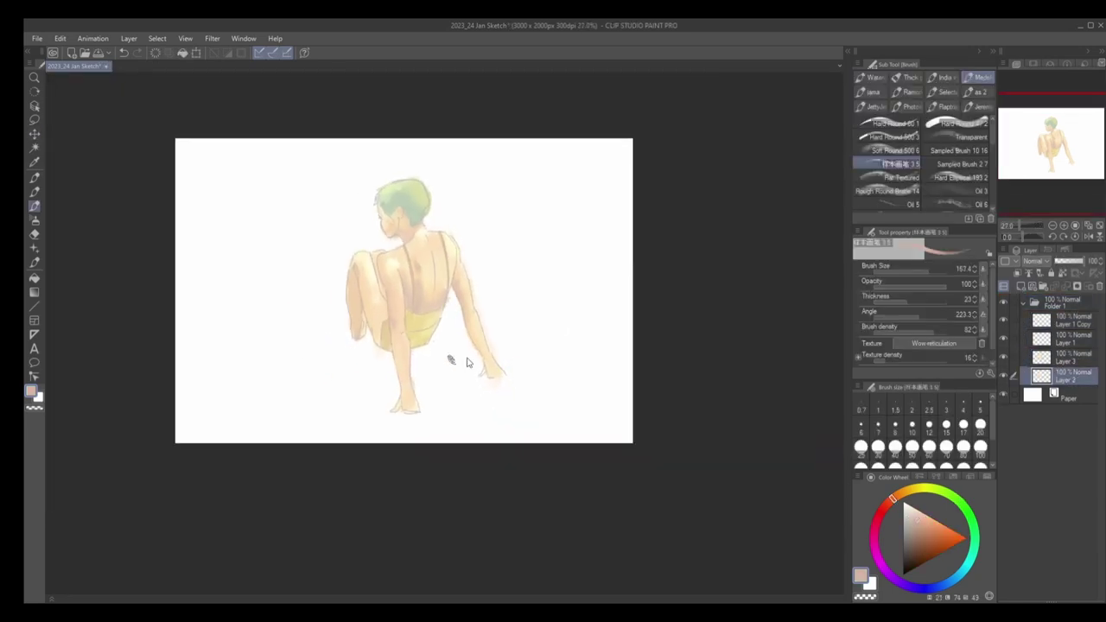
pyautogui.moveTo(309, 353)
pyautogui.mouseDown()
pyautogui.moveTo(418, 348)
pyautogui.moveTo(452, 384)
pyautogui.moveTo(433, 393)
pyautogui.moveTo(498, 375)
pyautogui.moveTo(342, 337)
pyautogui.moveTo(374, 365)
pyautogui.moveTo(508, 396)
pyautogui.mouseUp()
pyautogui.click(882, 510)
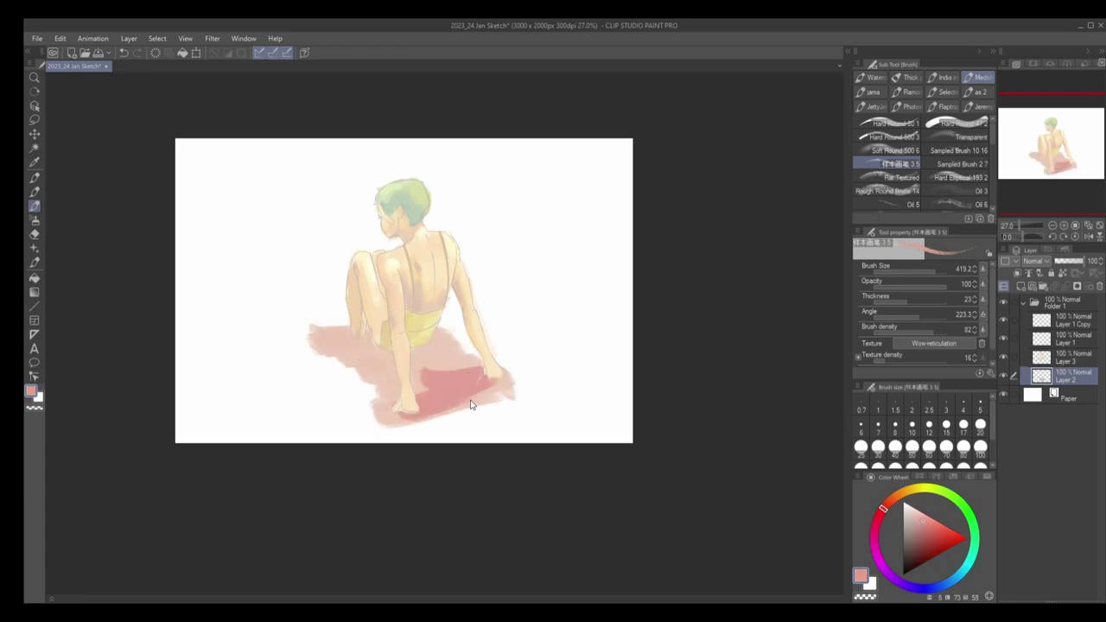
pyautogui.moveTo(489, 379); pyautogui.dragTo(395, 434)
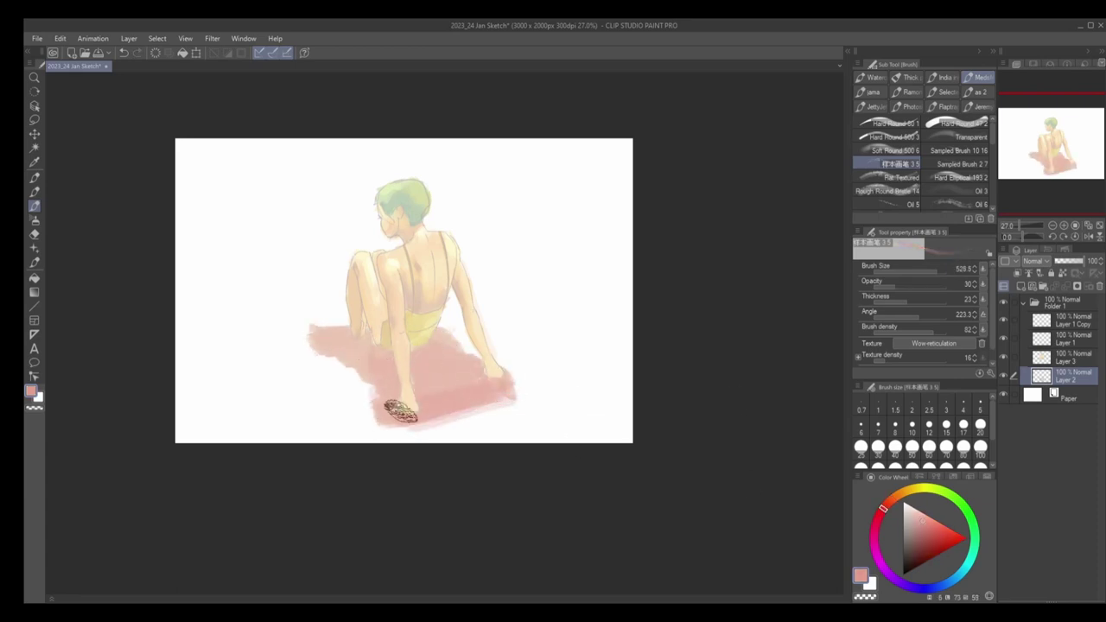
# Step: Tint the mat with magenta and warmer pinks at 30% opacity, using a brush size of 528.5
pyautogui.click(876, 553)
pyautogui.moveTo(510, 399)
pyautogui.mouseDown()
pyautogui.moveTo(420, 382)
pyautogui.moveTo(340, 338)
pyautogui.mouseUp()
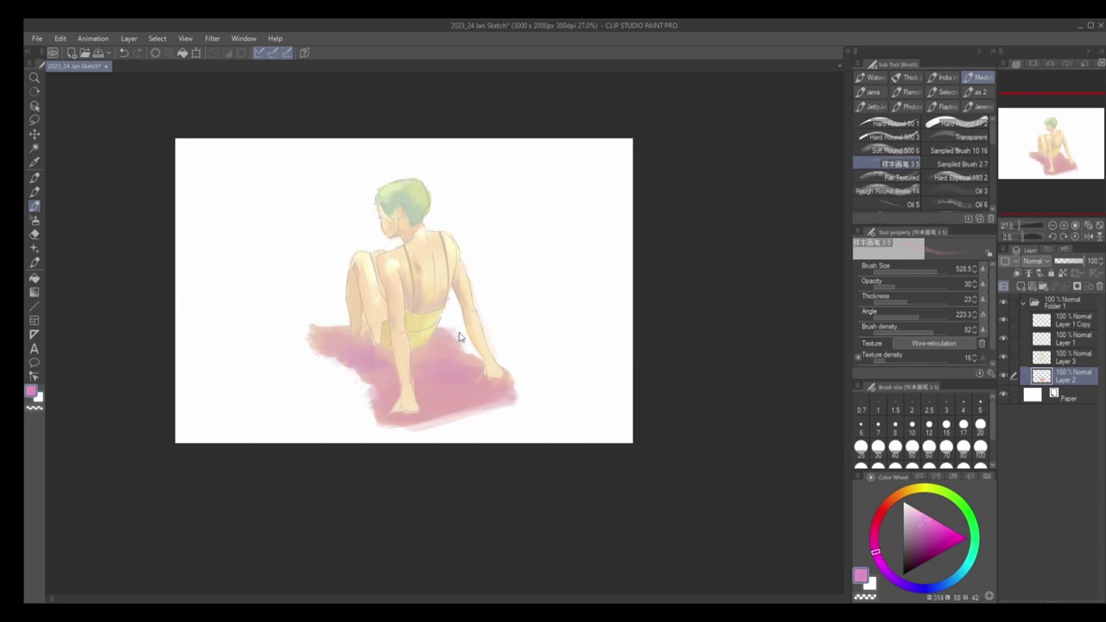
pyautogui.click(874, 525)
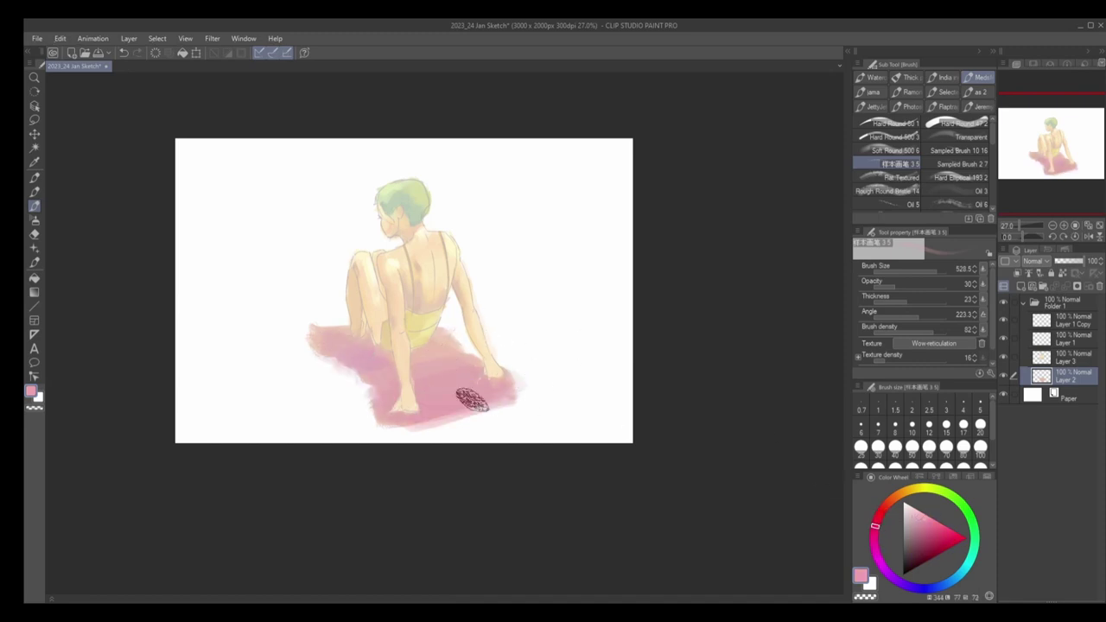
pyautogui.click(881, 511)
pyautogui.keyDown('alt'); pyautogui.click(452, 331); pyautogui.keyUp('alt')
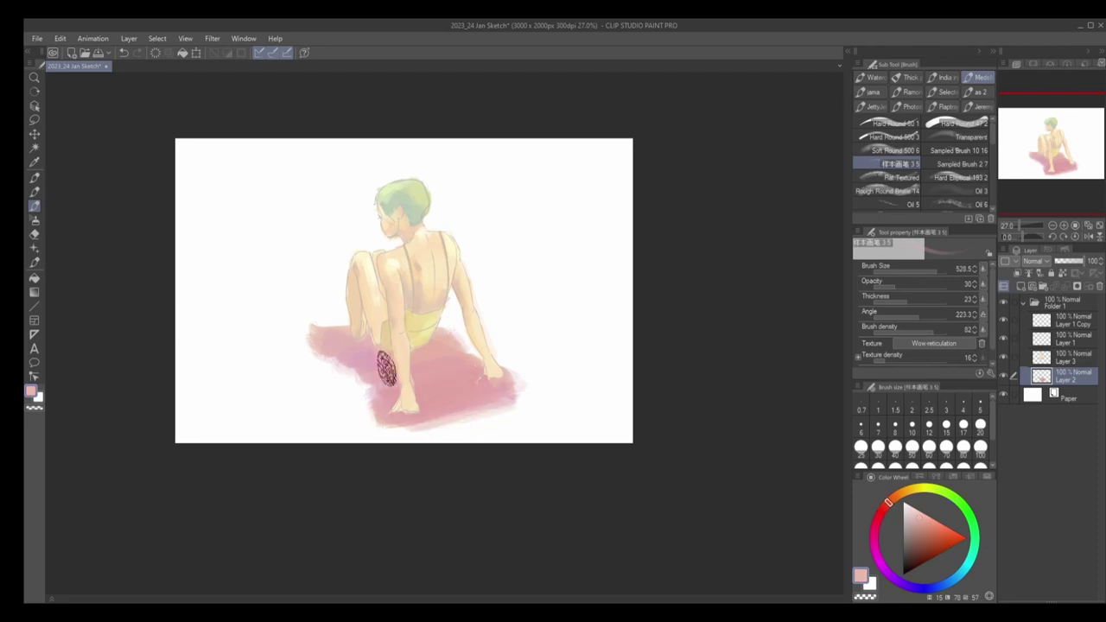
# Step: Try Layer 1 Copy, which holds the sketch lines, at 67% opacity
pyautogui.scroll(2, 578, 306)
pyautogui.press('e')
pyautogui.scroll(-3, 501, 372)
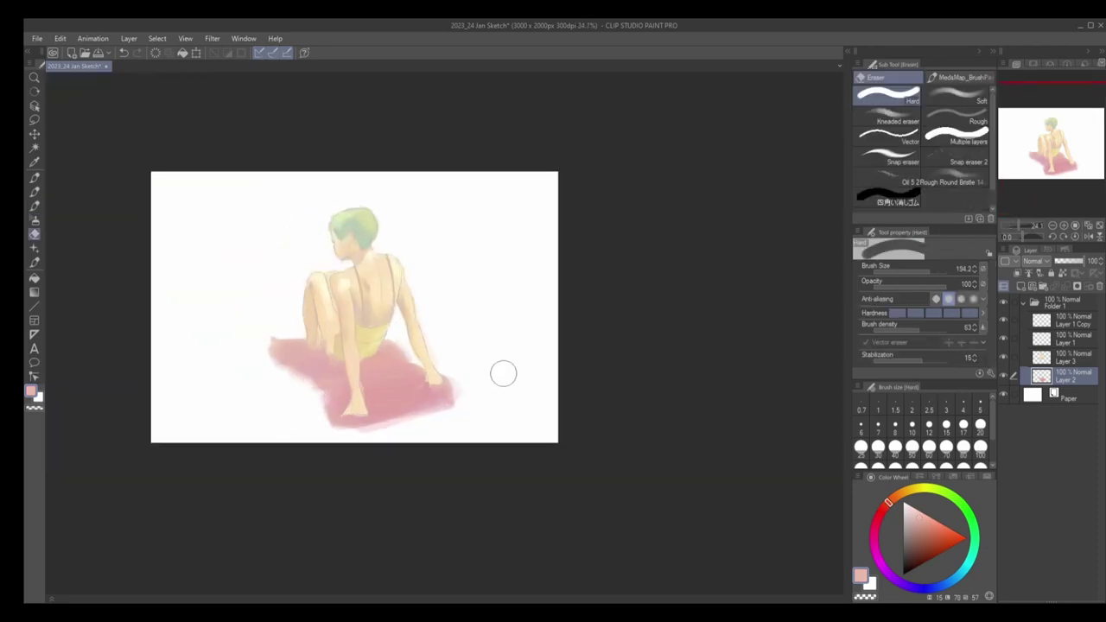
pyautogui.scroll(-1, 518, 398)
pyautogui.click(1054, 320)
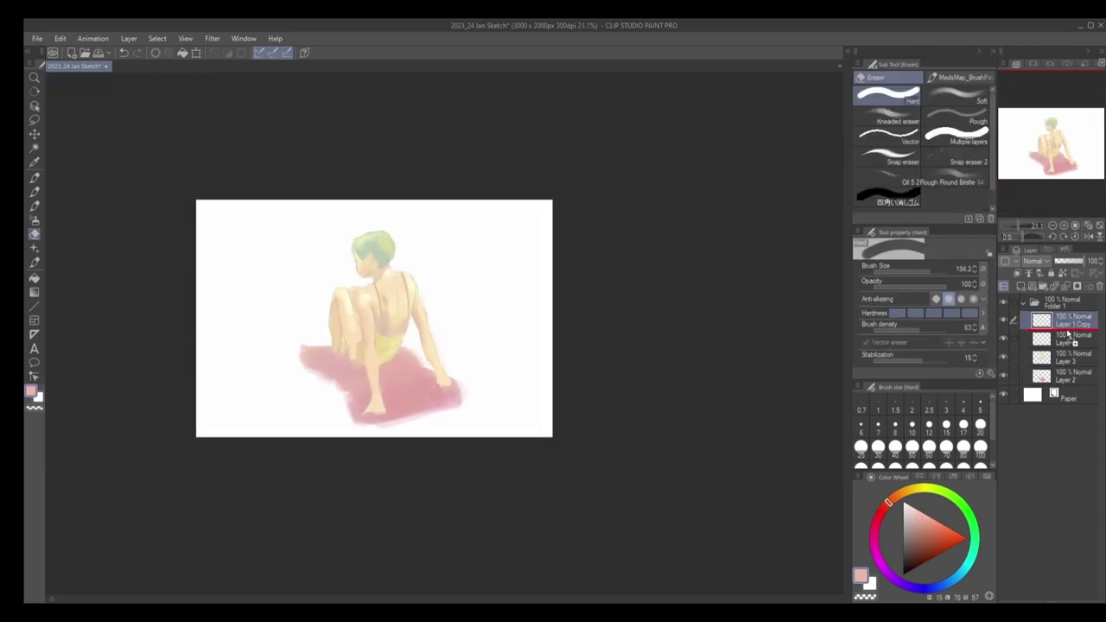
pyautogui.scroll(3, 412, 305)
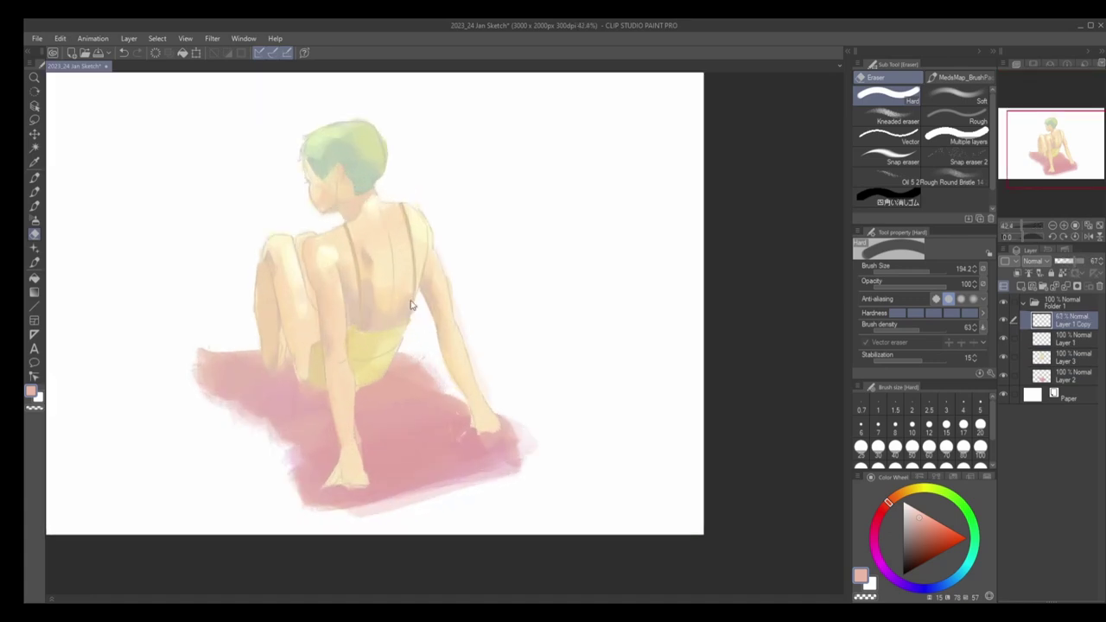
pyautogui.press('[')
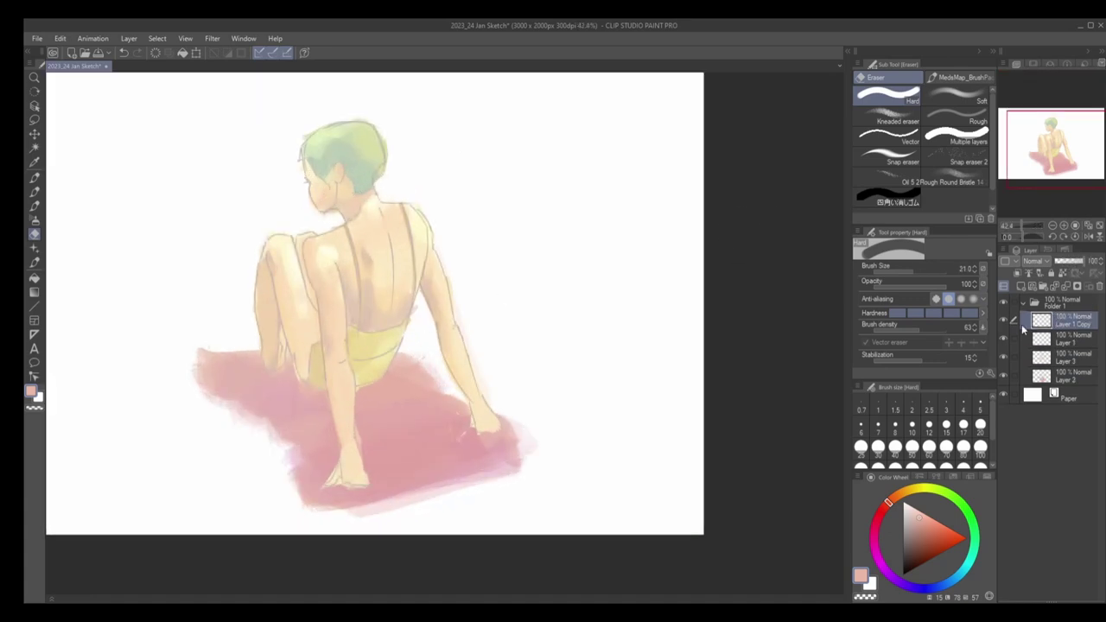
# Step: Toggle Layer 1's visibility to check what it contains, and make Layer 3 active
pyautogui.click(1025, 354)
pyautogui.click(1004, 338)
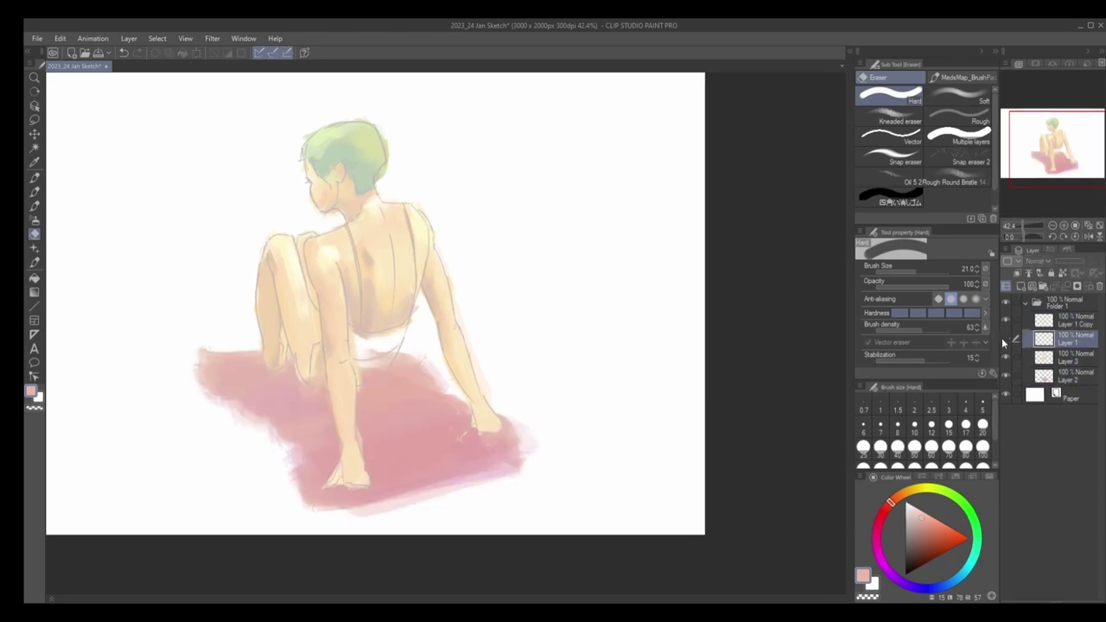
pyautogui.click(1003, 338)
pyautogui.scroll(-3, 513, 288)
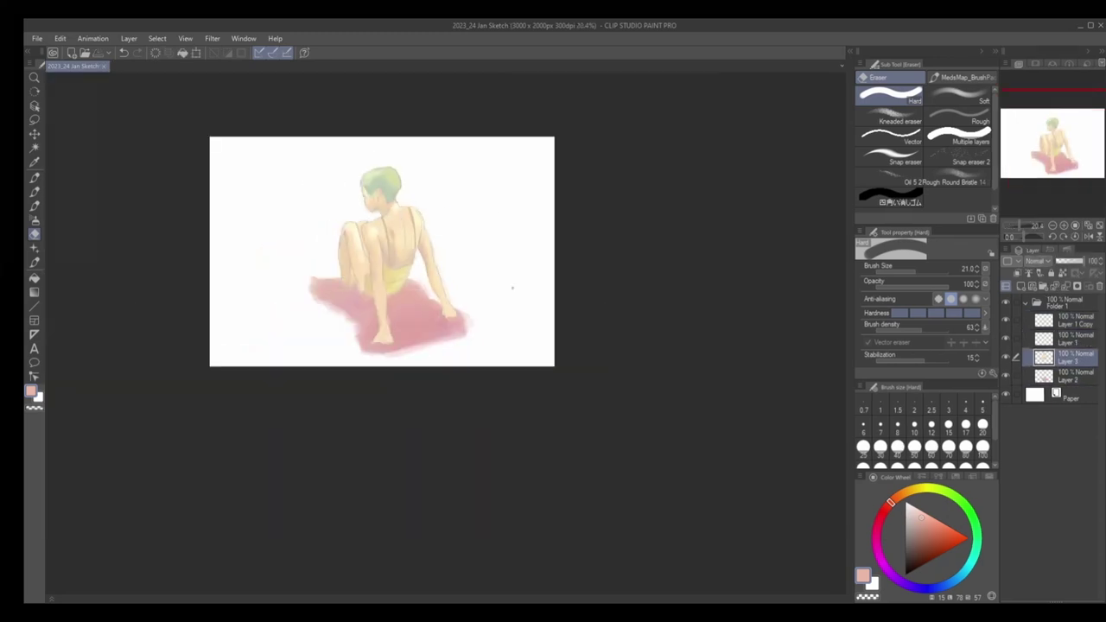
# Step: Try filling a new layer beneath the mat with light cyan
pyautogui.click(1055, 286)
pyautogui.click(967, 570)
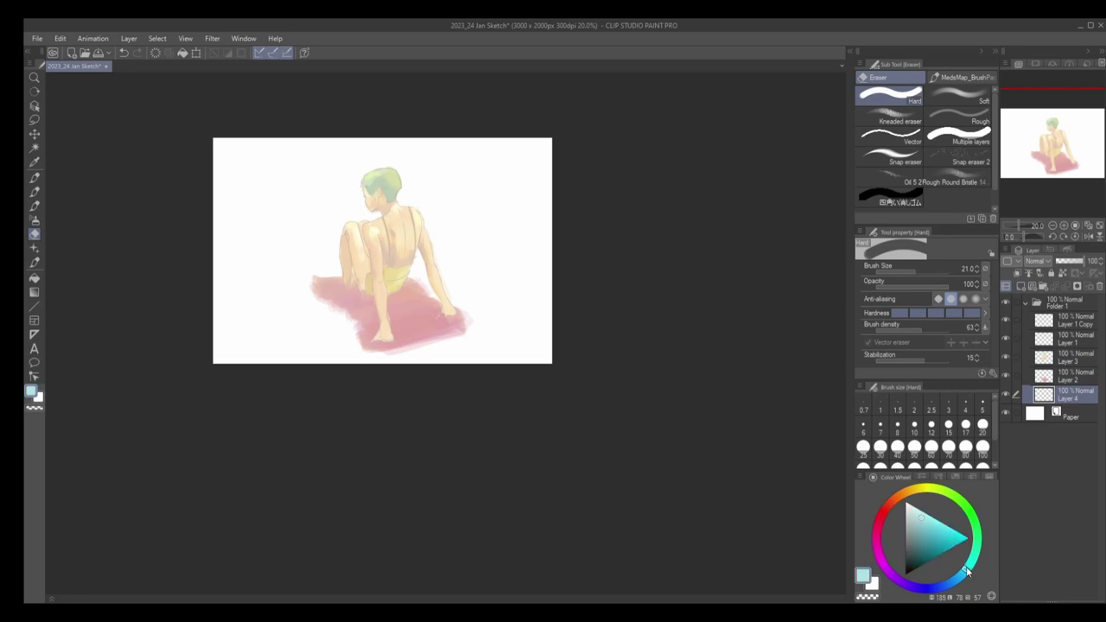
pyautogui.press('g')
pyautogui.click(494, 296)
pyautogui.hotkey('ctrl', 'z')
pyautogui.hotkey('ctrl', 'z')
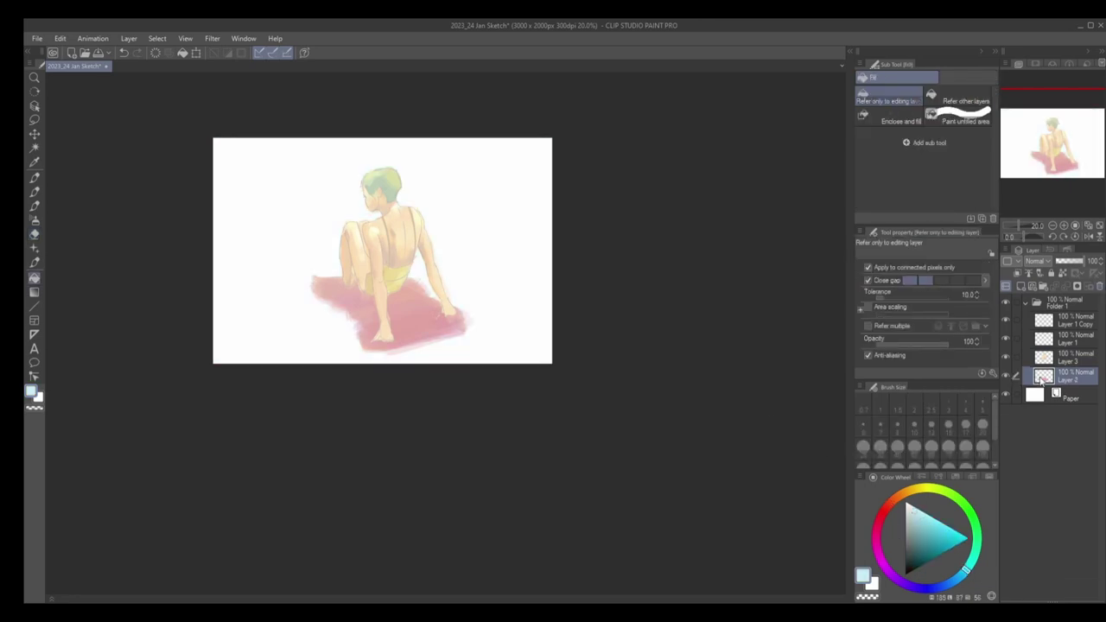
pyautogui.hotkey('ctrl', 'z')
pyautogui.hotkey('ctrl', 'y')
# Step: Straighten the mat's outer edges with the hard eraser at size 141.8 and even out its surface with pink at 40% opacity
pyautogui.scroll(3, 349, 219)
pyautogui.press('b')
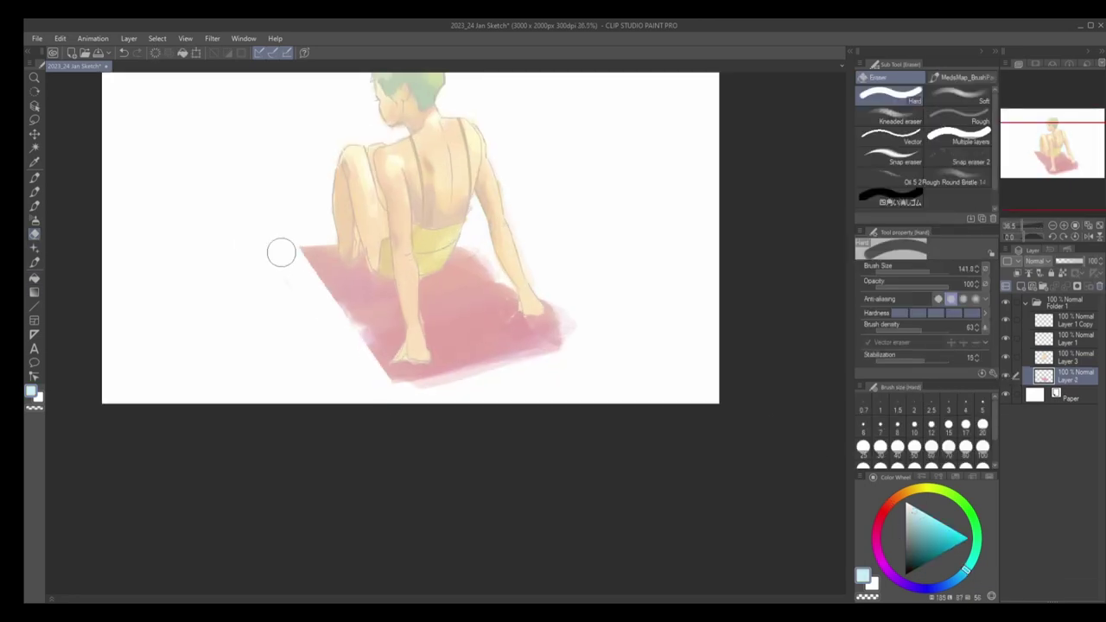
pyautogui.press('e')
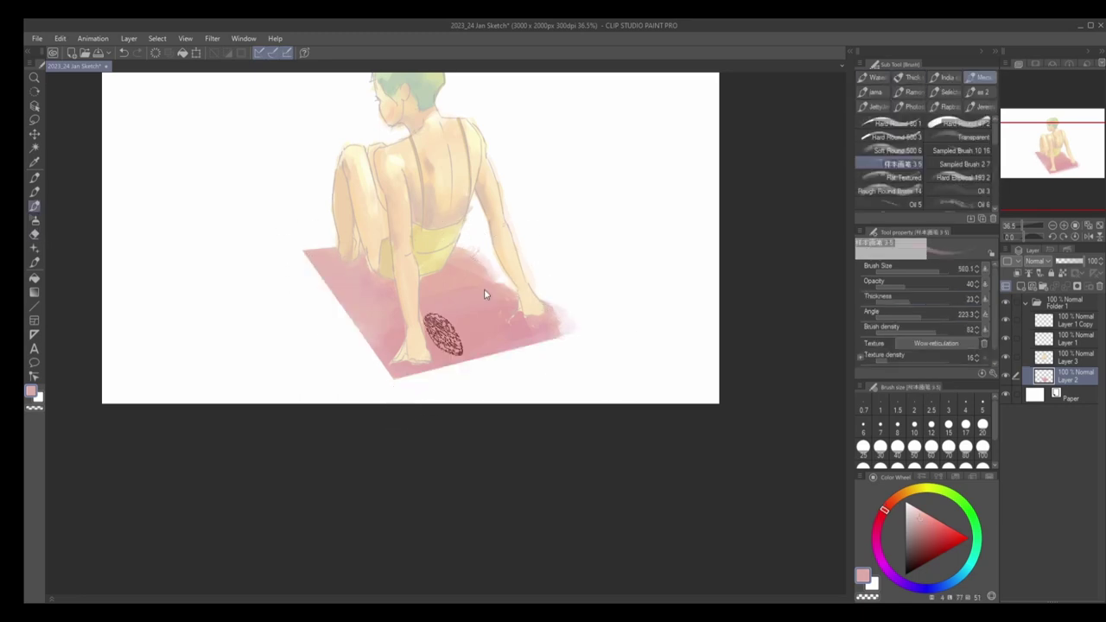
pyautogui.press('b')
pyautogui.press('e')
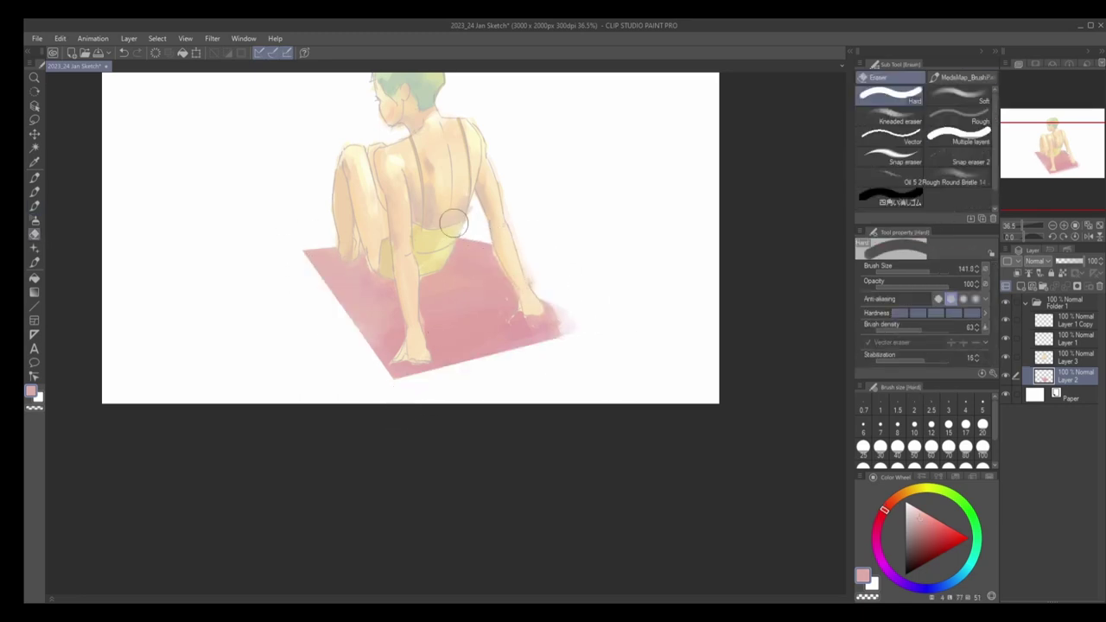
# Step: Trim the mat's edge beside the far hand and extend its corner with pink at 100% opacity
pyautogui.scroll(-2, 594, 324)
pyautogui.press('shift')
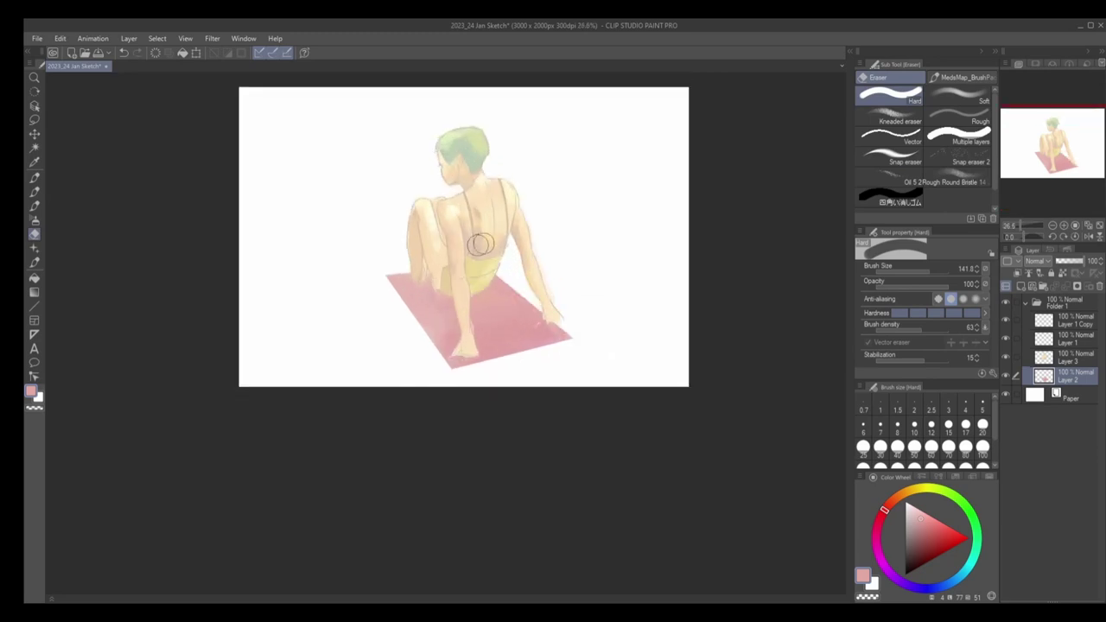
pyautogui.press('b')
pyautogui.press('e')
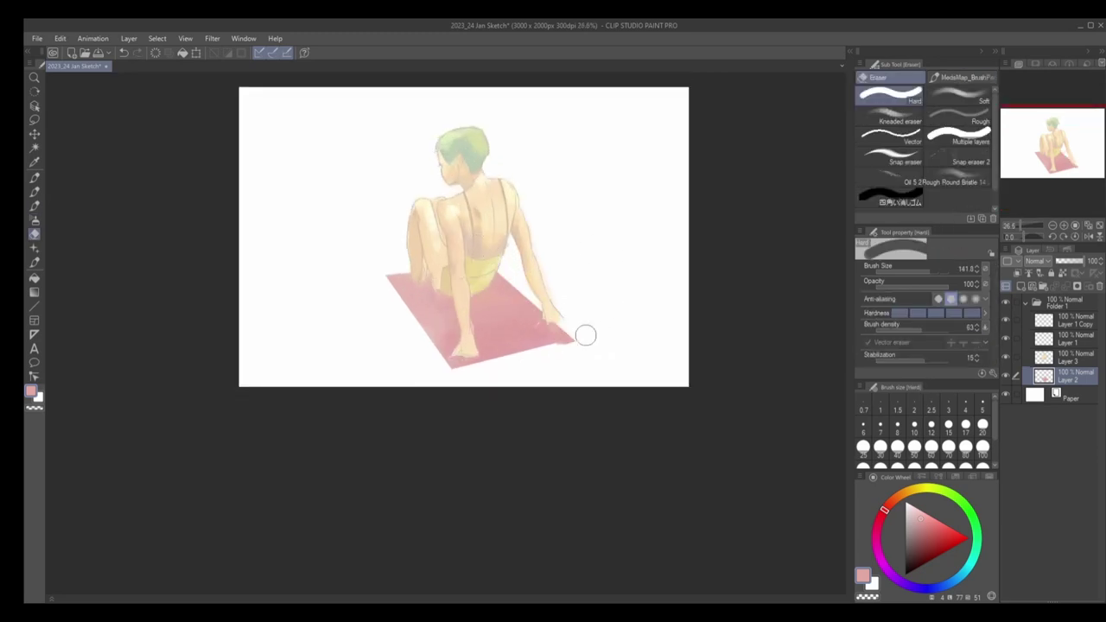
pyautogui.press('b')
# Step: Hide the swimsuit layer and reshape the far hand on Layer 3 with sampled light peach and the hard eraser
pyautogui.click(1006, 357)
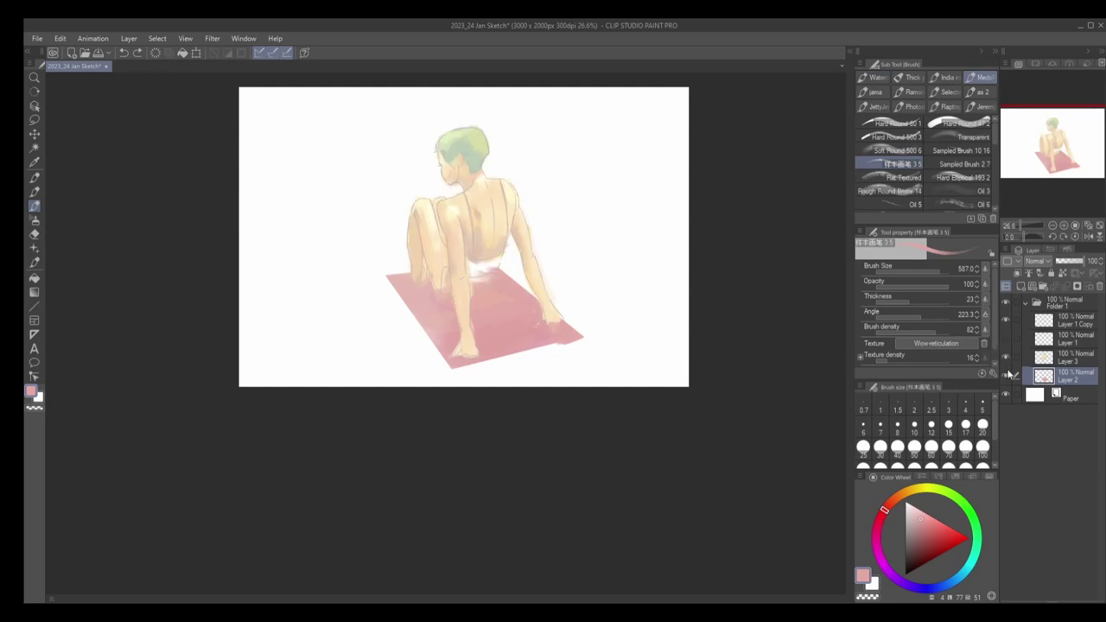
pyautogui.click(1019, 357)
pyautogui.press('b')
pyautogui.keyDown('alt'); pyautogui.click(554, 324); pyautogui.keyUp('alt')
pyautogui.press('b')
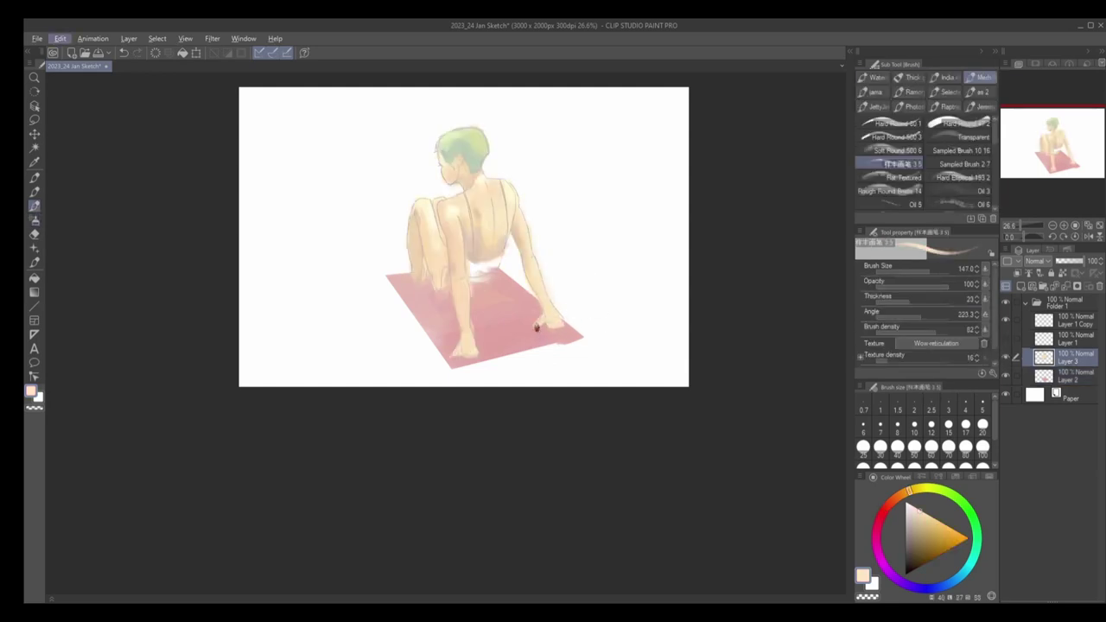
pyautogui.press('e')
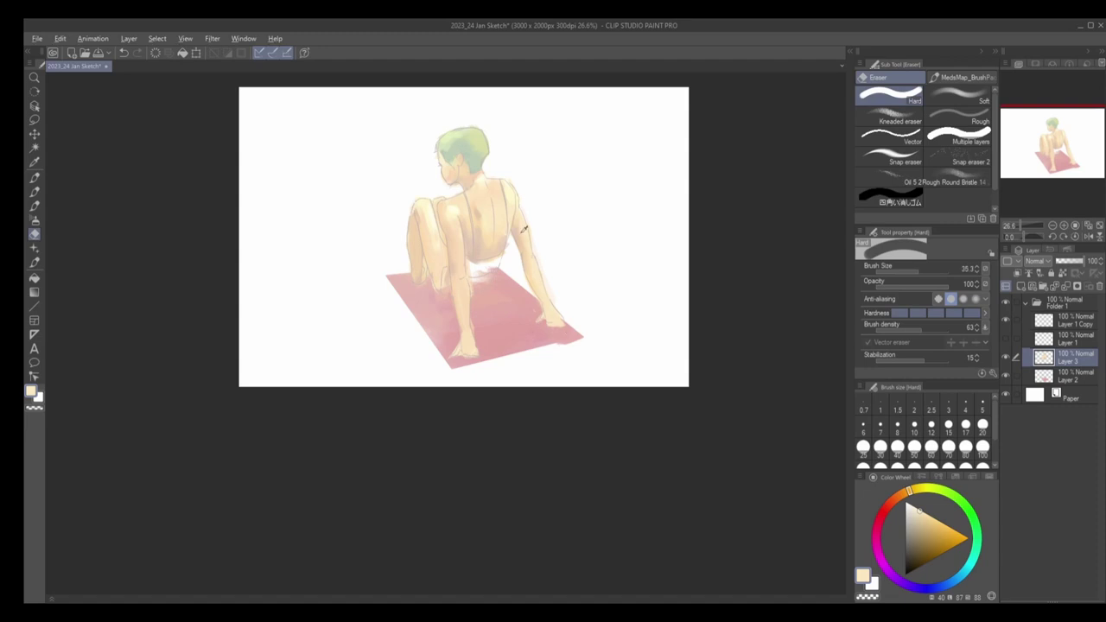
pyautogui.press('b')
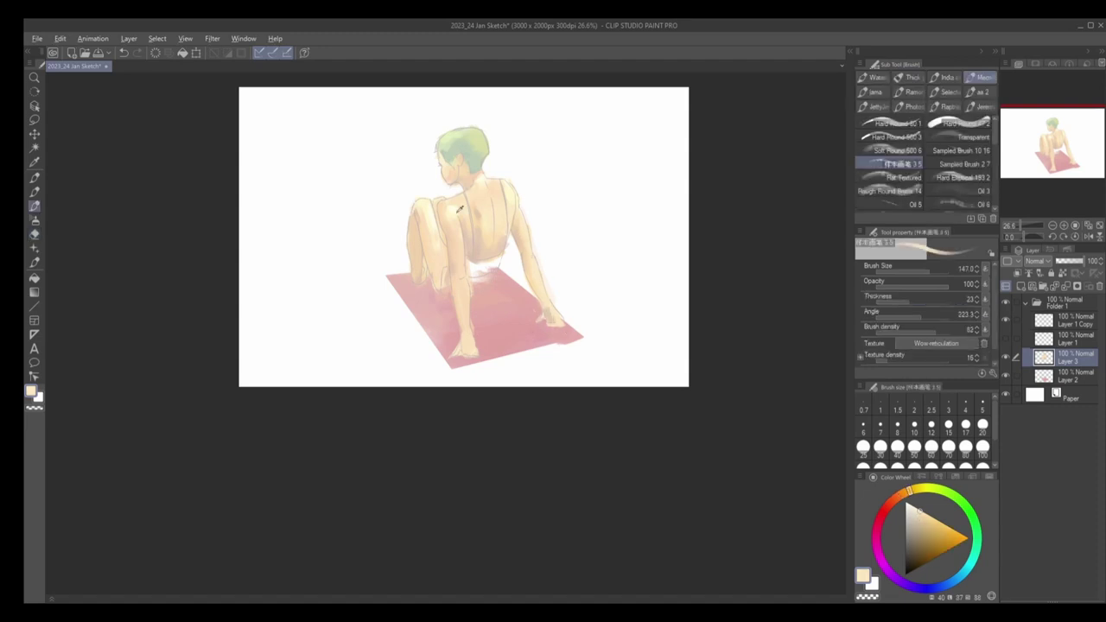
# Step: Touch up the near arm with sampled skin tones and trim the mat's corner on Layer 2 with the hard eraser at size 248.6
pyautogui.keyDown('alt'); pyautogui.click(474, 337); pyautogui.keyUp('alt')
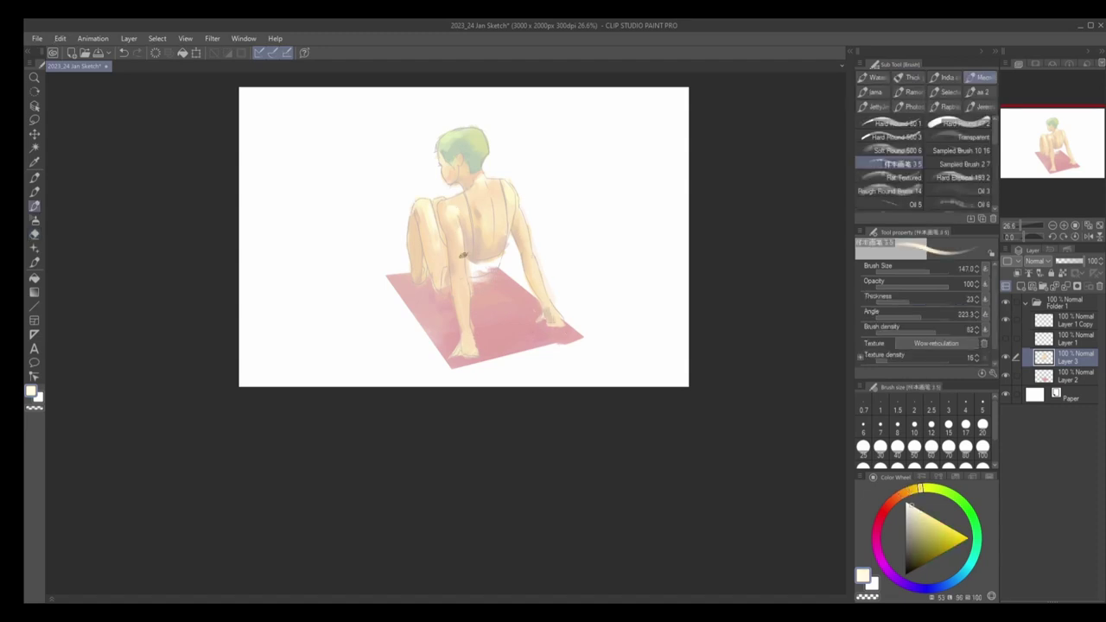
pyautogui.keyDown('alt'); pyautogui.click(465, 222); pyautogui.keyUp('alt')
pyautogui.scroll(-2, 465, 259)
pyautogui.press('e')
pyautogui.click(1010, 375)
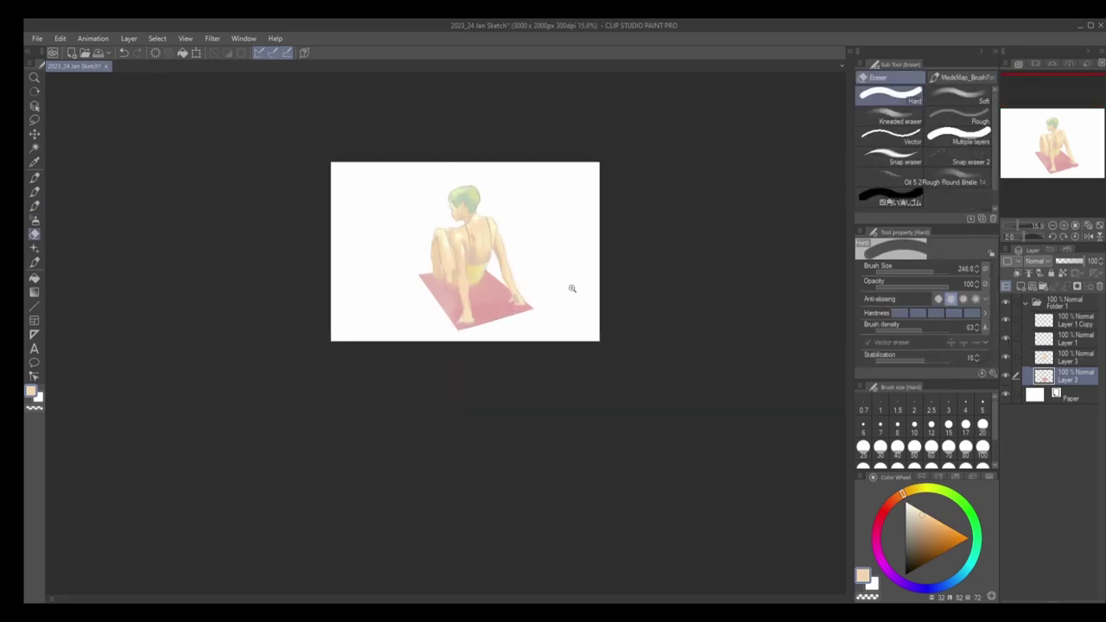
# Step: Try the whole figure and mat further toward the left of the canvas by moving Folder 1
pyautogui.scroll(1, 571, 288)
pyautogui.click(1063, 302)
pyautogui.click(1026, 301)
pyautogui.press('k')
pyautogui.moveTo(449, 259); pyautogui.dragTo(392, 246)
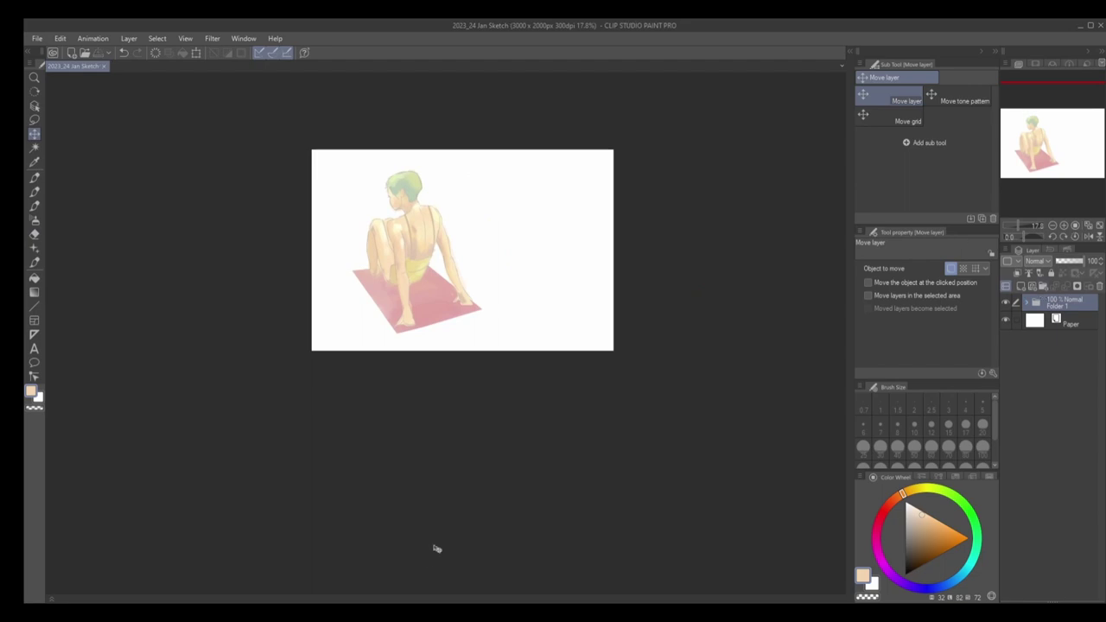
pyautogui.moveTo(423, 296); pyautogui.dragTo(490, 295)
pyautogui.scroll(2, 449, 351)
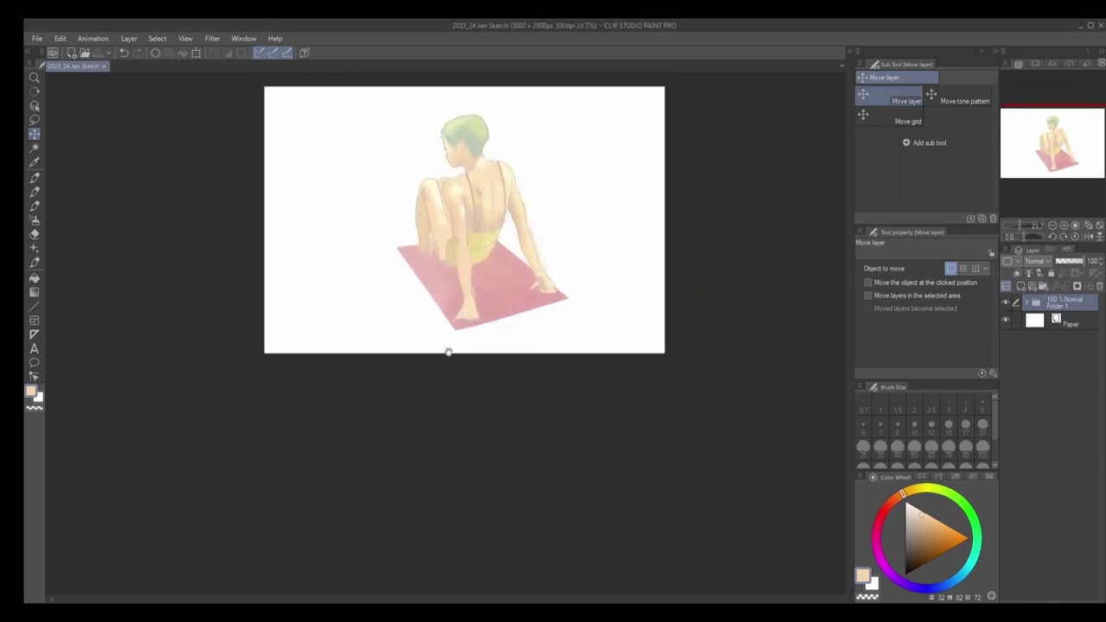
# Step: Select Layer 3 inside Folder 1 and tint the figure's lower back with light orange at brush size 211.6 and 30% opacity
pyautogui.scroll(-3, 448, 352)
pyautogui.scroll(4, 456, 274)
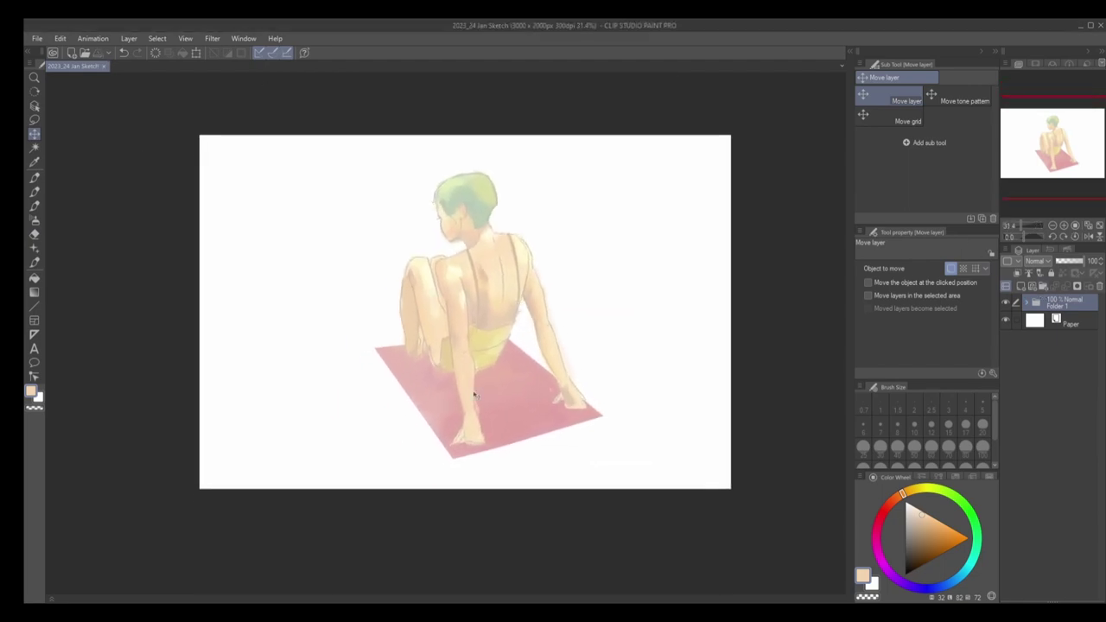
pyautogui.scroll(1, 474, 396)
pyautogui.scroll(1, 421, 434)
pyautogui.press('b')
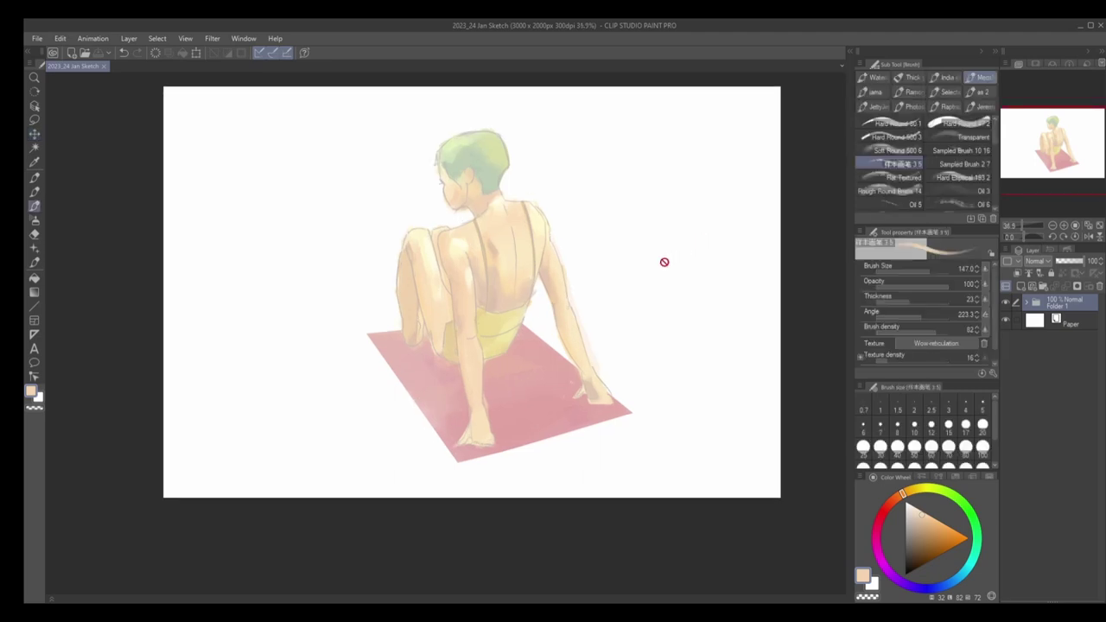
pyautogui.press('b')
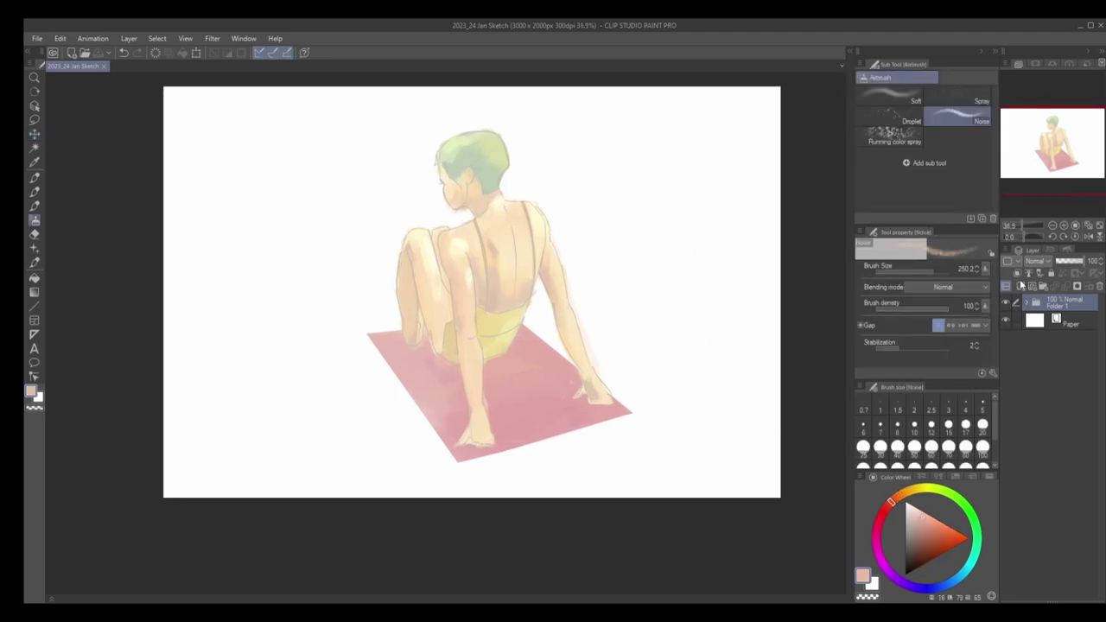
pyautogui.click(1026, 303)
pyautogui.click(1064, 356)
pyautogui.press('b')
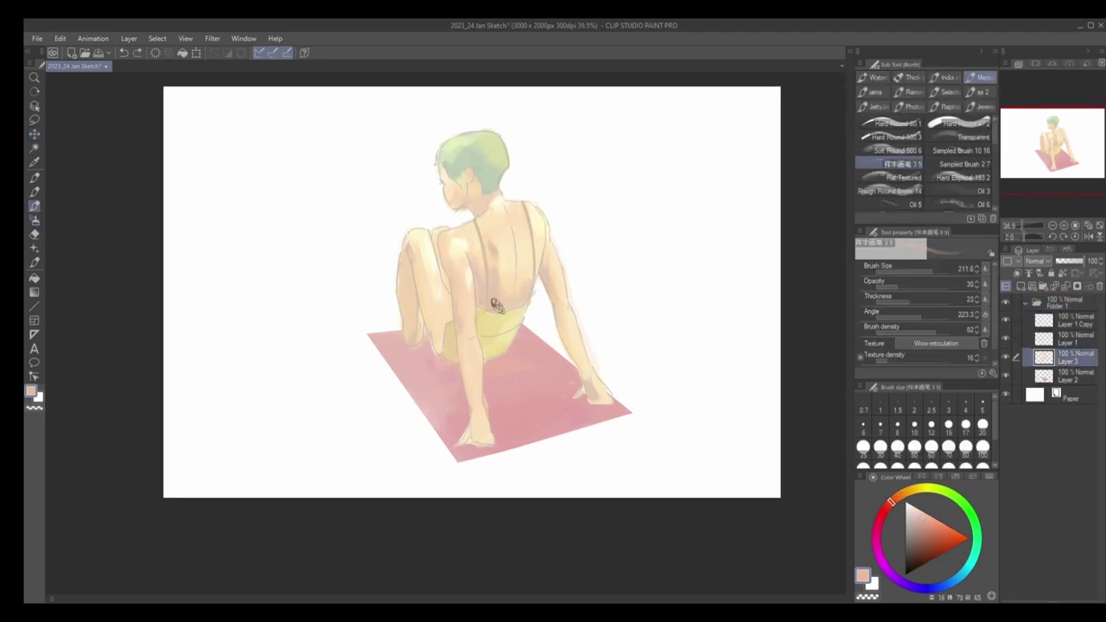
pyautogui.press('e')
pyautogui.press('b')
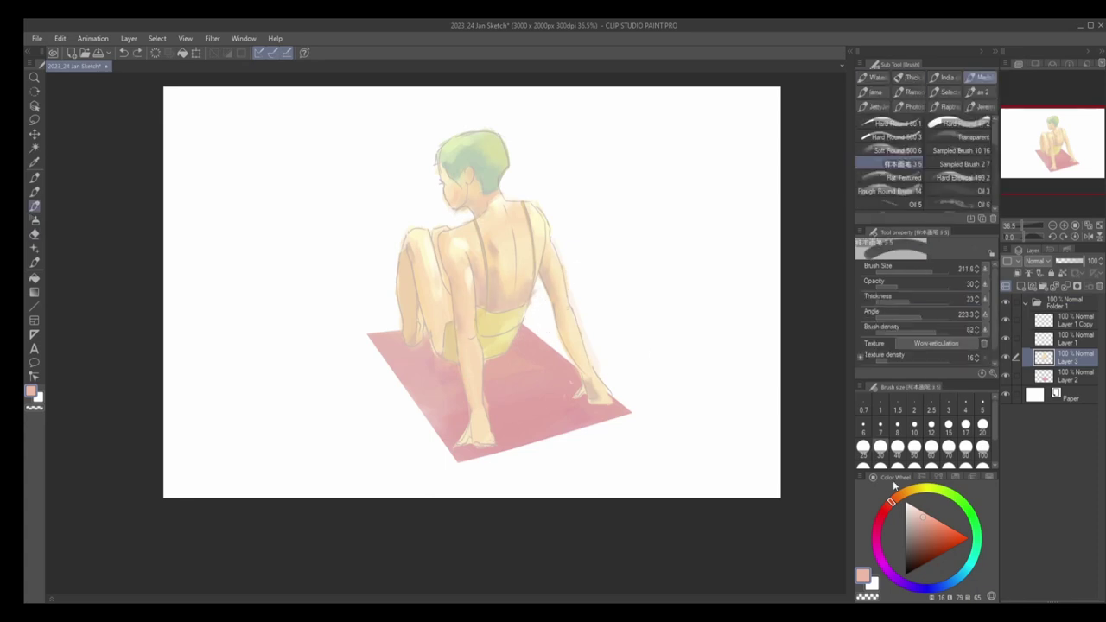
# Step: Soften the shading on the figure's back with pale yellow at 50% opacity and a sampled light skin tone at 20%
pyautogui.press('b')
pyautogui.press('b')
pyautogui.click(592, 261)
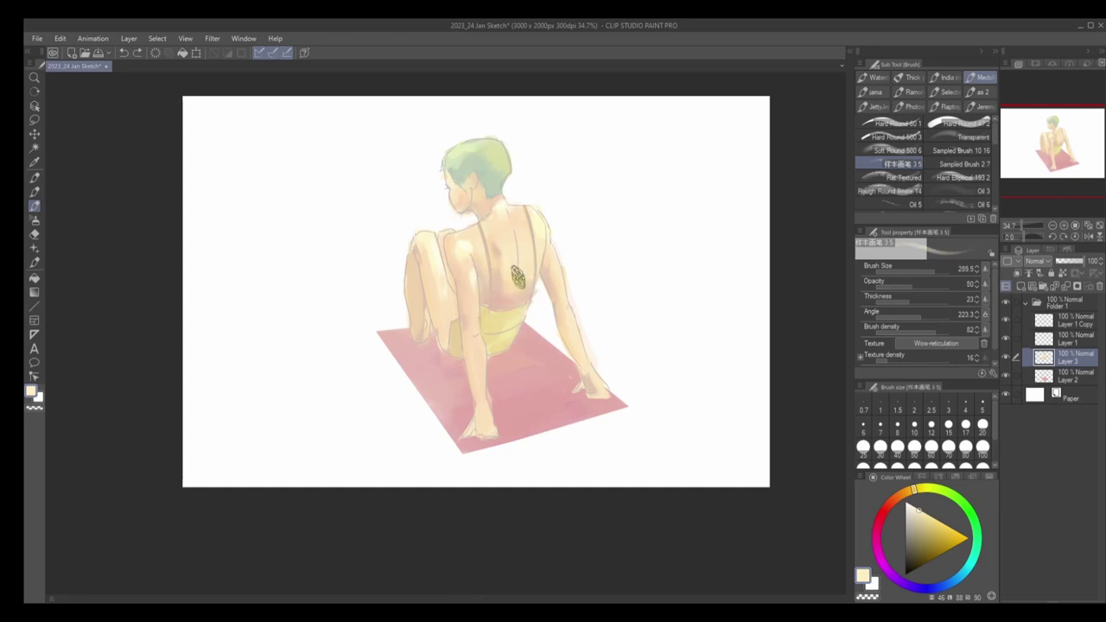
pyautogui.keyDown('alt'); pyautogui.click(513, 301); pyautogui.keyUp('alt')
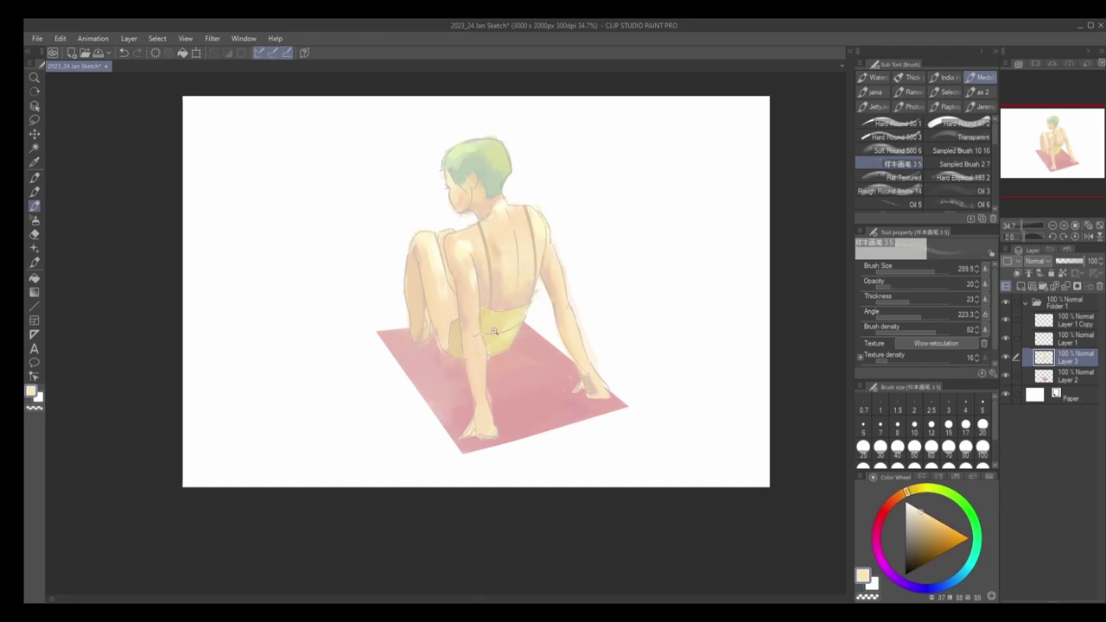
# Step: Warm the shaded far leg down to the ankle with reddish pink at 20% opacity and light orange at 30%
pyautogui.scroll(-3, 494, 331)
pyautogui.scroll(4, 512, 289)
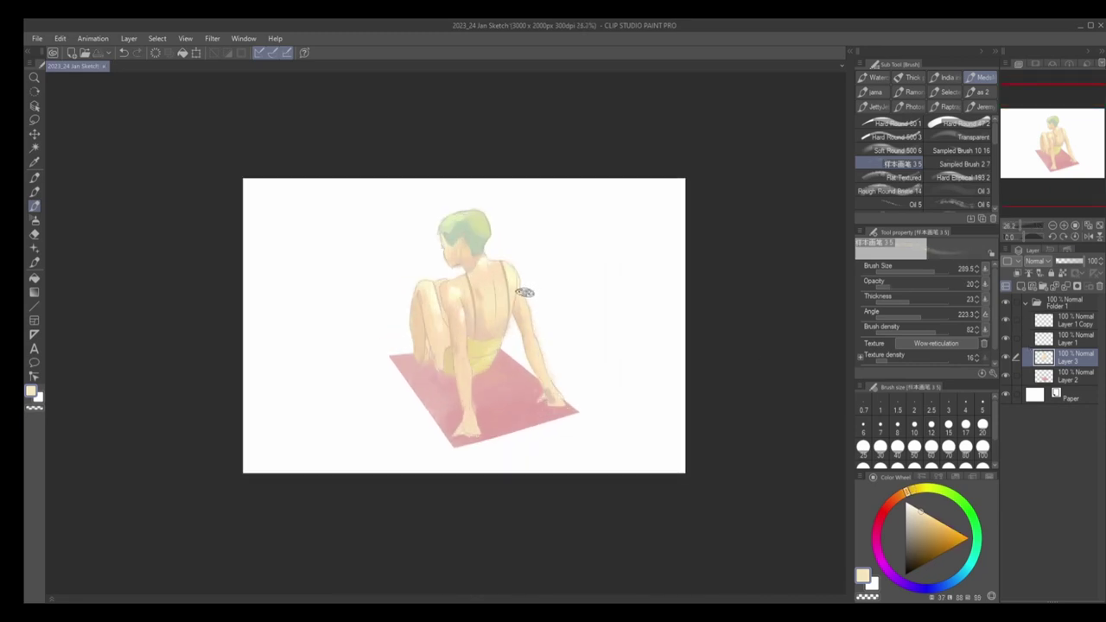
pyautogui.click(889, 511)
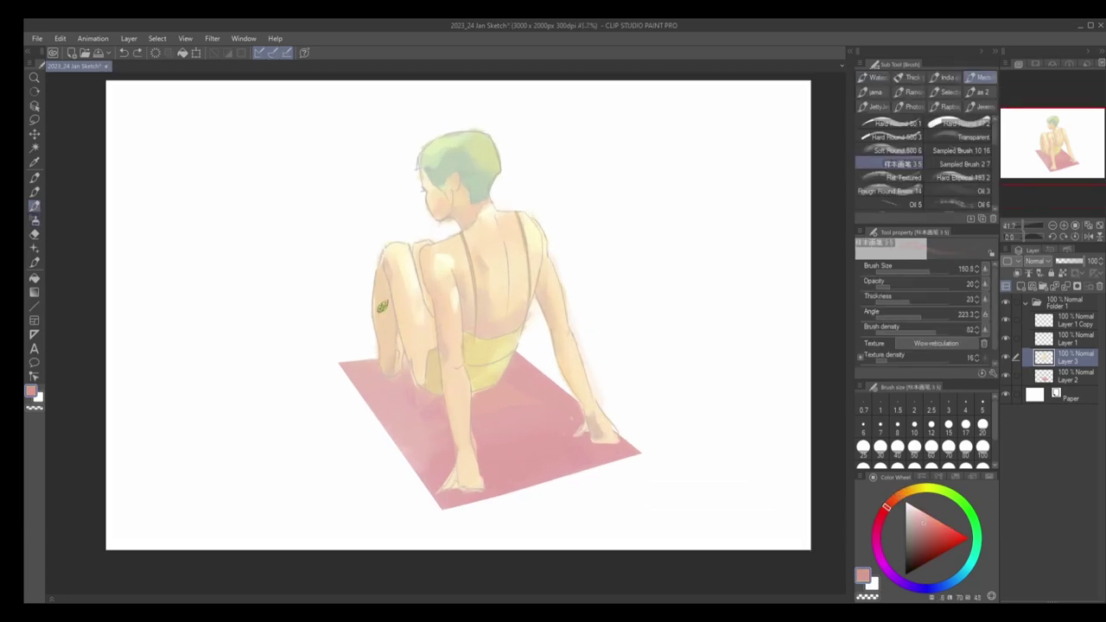
pyautogui.click(891, 505)
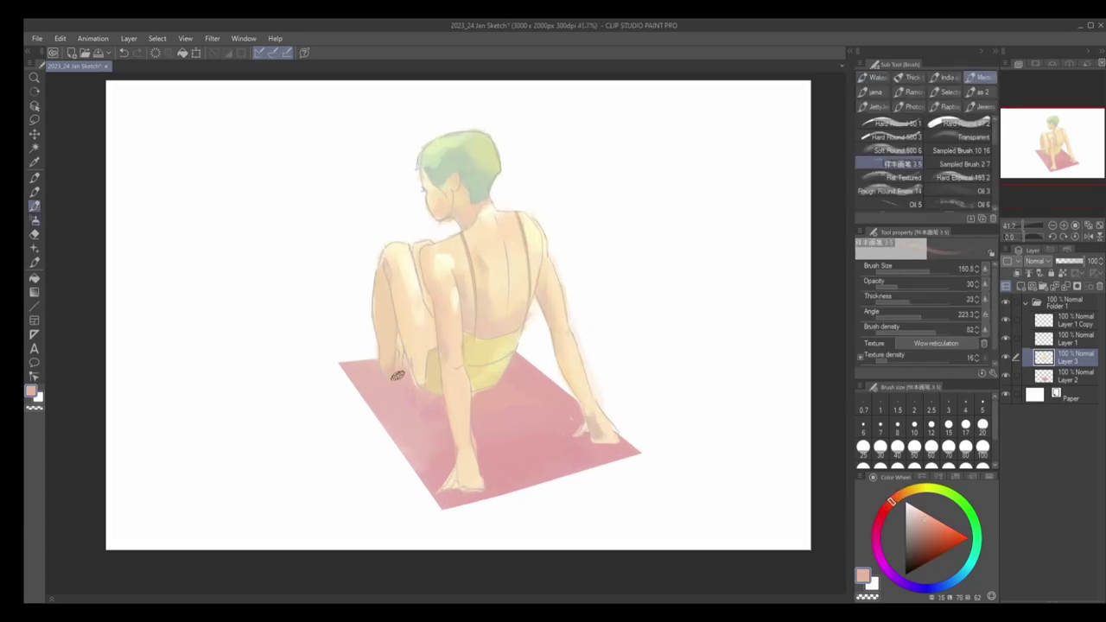
# Step: Select the mat's painted area on Layer 2, spray purple beside the legs with the size 432.5 Noise airbrush, deselect and save
pyautogui.click(1072, 376)
pyautogui.keyDown('ctrl'); pyautogui.click(1044, 376); pyautogui.keyUp('ctrl')
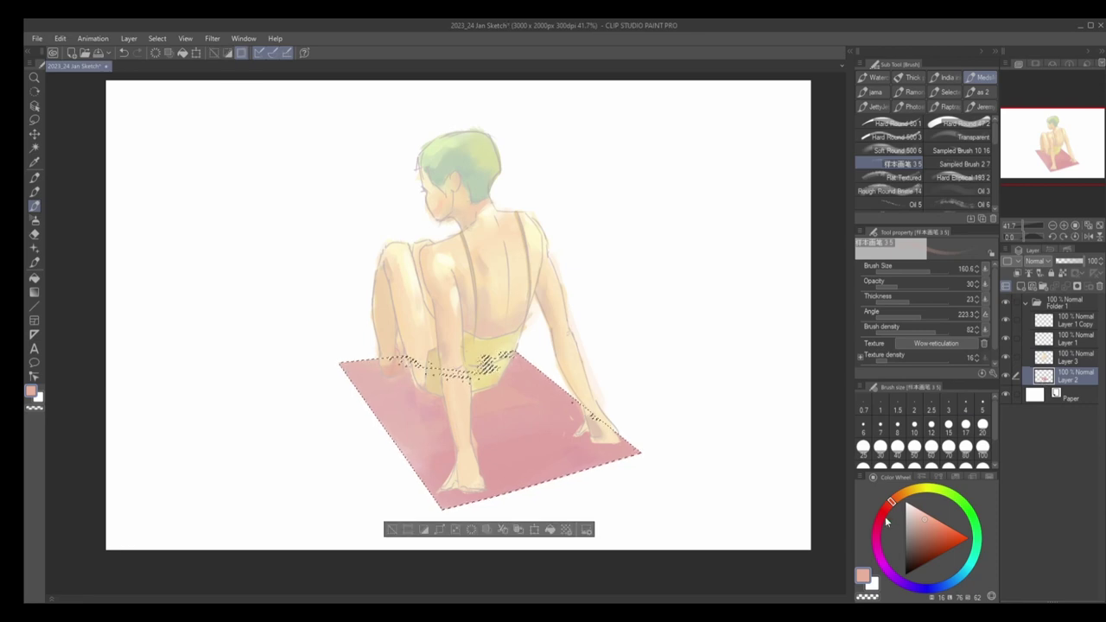
pyautogui.keyDown('alt'); pyautogui.click(490, 413); pyautogui.keyUp('alt')
pyautogui.press('b')
pyautogui.moveTo(381, 368)
pyautogui.mouseDown()
pyautogui.moveTo(407, 395)
pyautogui.moveTo(432, 456)
pyautogui.mouseUp()
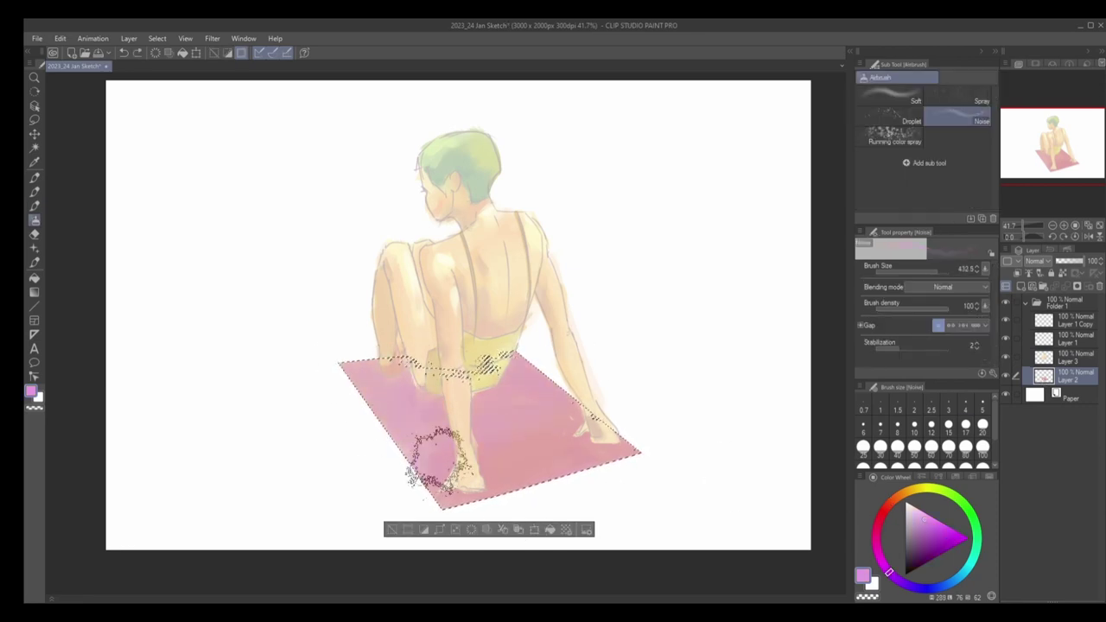
pyautogui.scroll(-2, 687, 407)
pyautogui.hotkey('ctrl', 'd')
pyautogui.scroll(-2, 651, 475)
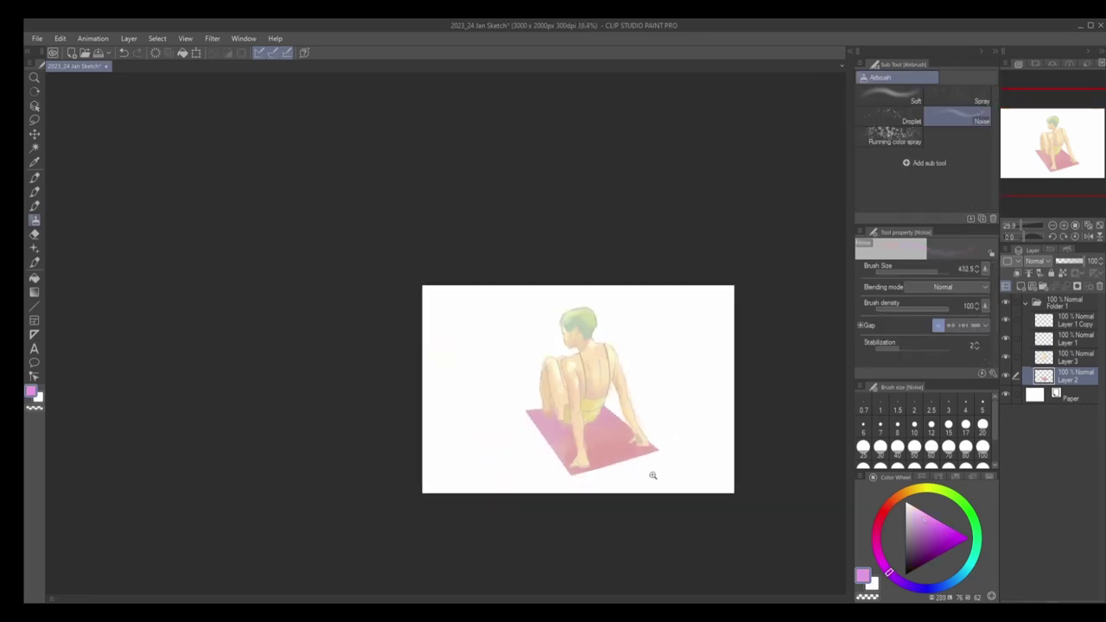
pyautogui.hotkey('ctrl', 's')
# Step: Touch up the hair on Layer 1 with sampled yellow-green at brush size 79.4 and 100% opacity, and save
pyautogui.scroll(3, 697, 447)
pyautogui.scroll(1, 506, 242)
pyautogui.press('b')
pyautogui.keyDown('alt'); pyautogui.click(506, 250); pyautogui.keyUp('alt')
pyautogui.click(1032, 342)
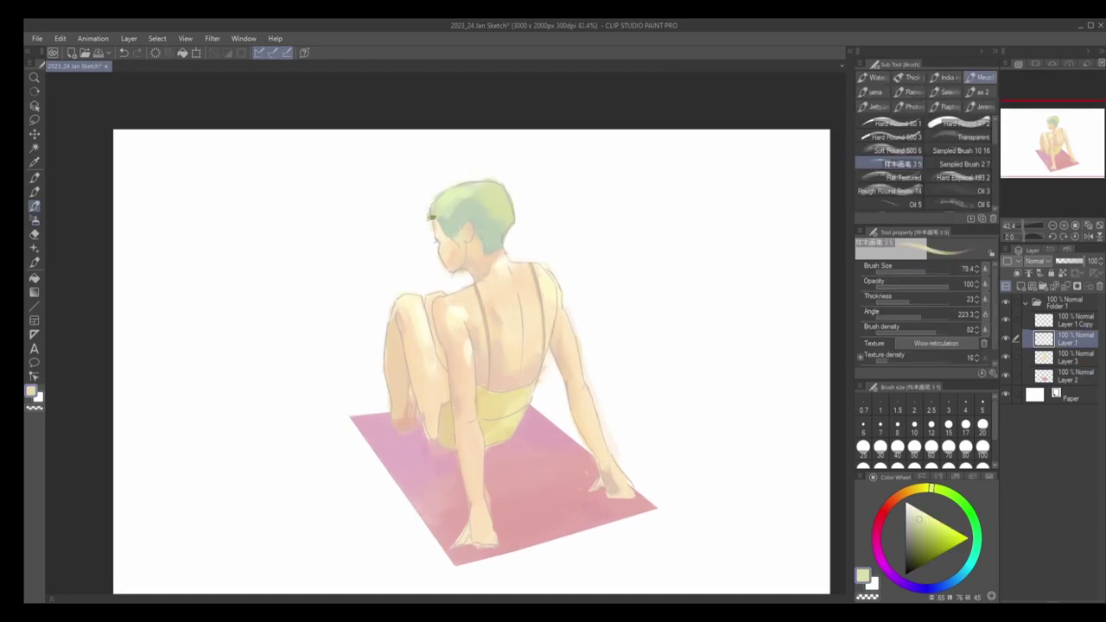
pyautogui.scroll(-2, 510, 189)
pyautogui.hotkey('ctrl', 's')
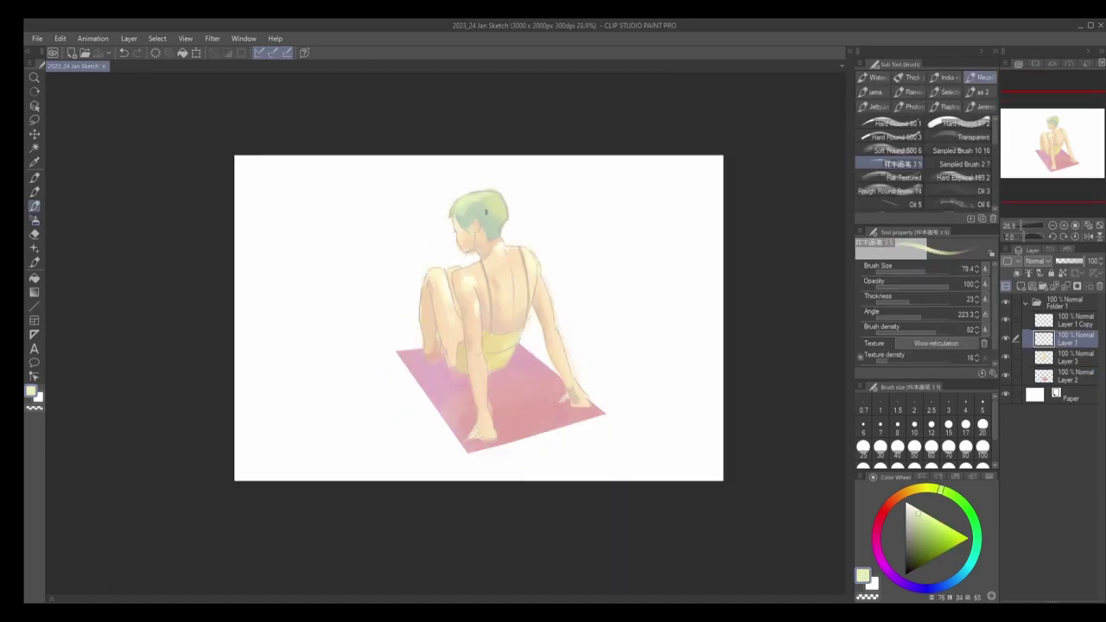
# Step: Shade the neck below the ear with sampled skin tones and reddish brown at 50% opacity, and smooth it with Plastic Wrap - Blend
pyautogui.scroll(4, 445, 321)
pyautogui.keyDown('alt'); pyautogui.click(503, 168); pyautogui.keyUp('alt')
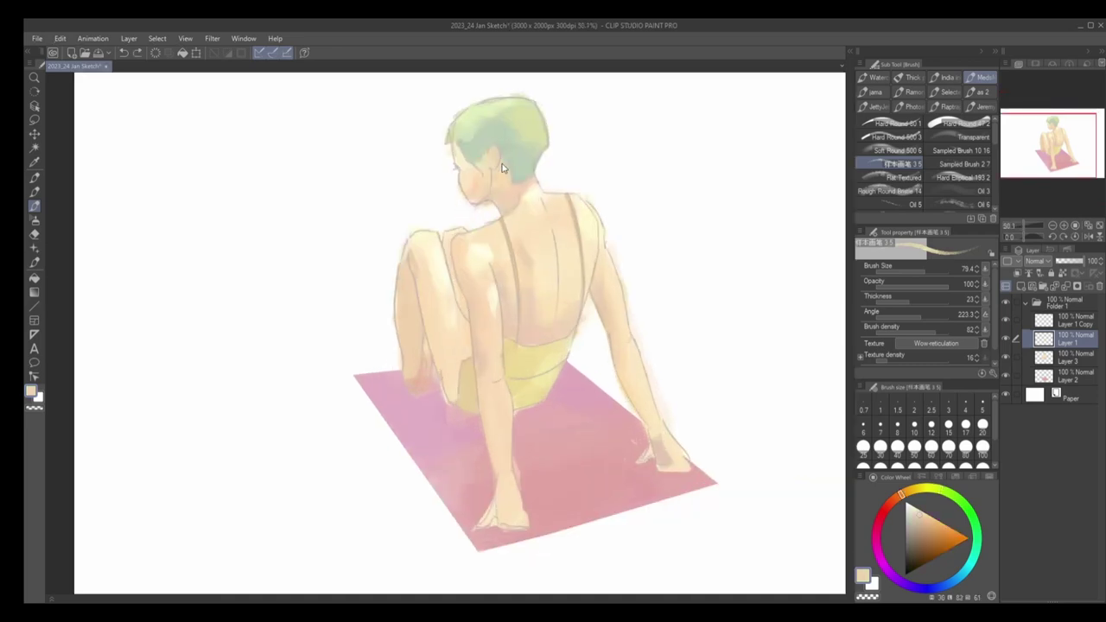
pyautogui.keyDown('alt'); pyautogui.click(507, 178); pyautogui.keyUp('alt')
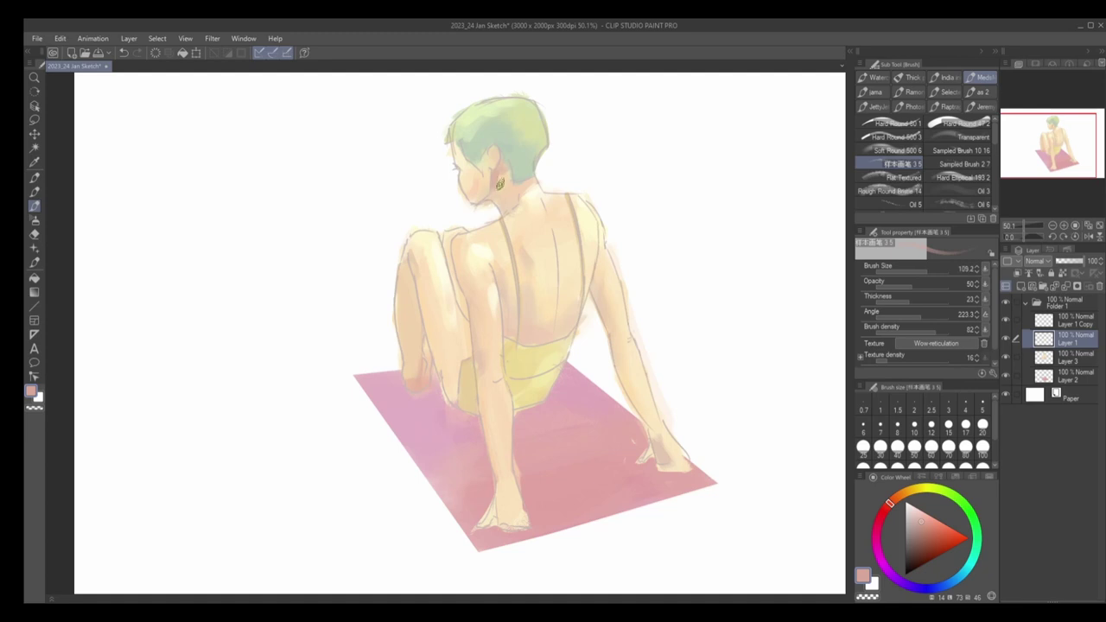
pyautogui.press('j')
pyautogui.keyDown('alt'); pyautogui.click(505, 180); pyautogui.keyUp('alt')
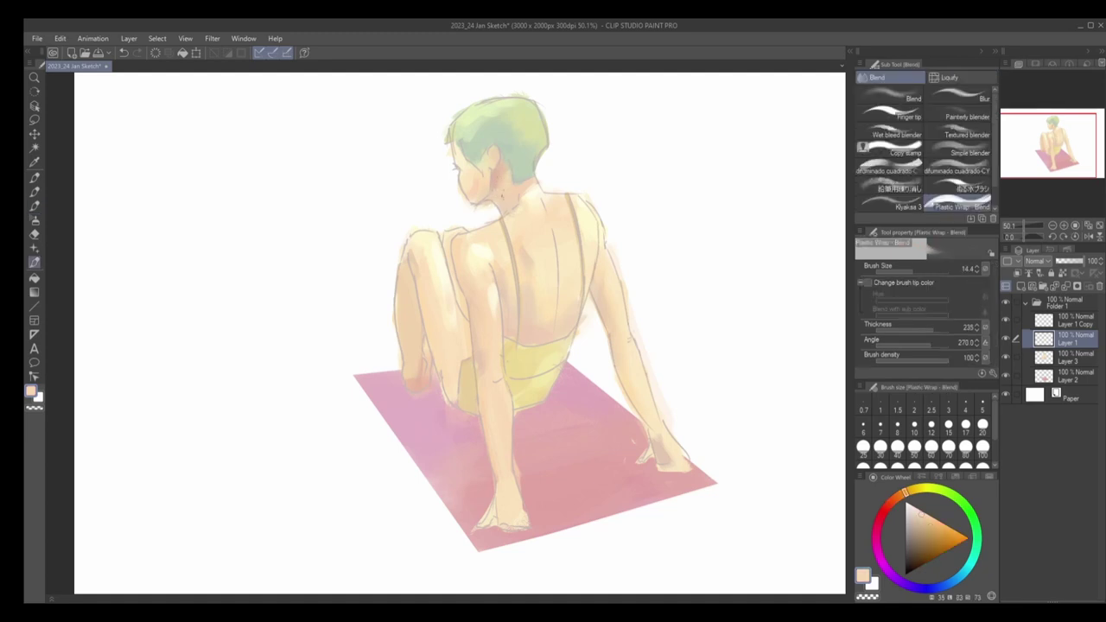
# Step: Define the ear with sampled skin tones at brush size 28.3 and 100% opacity, and add a small blue-violet accent at the earlobe
pyautogui.press('b')
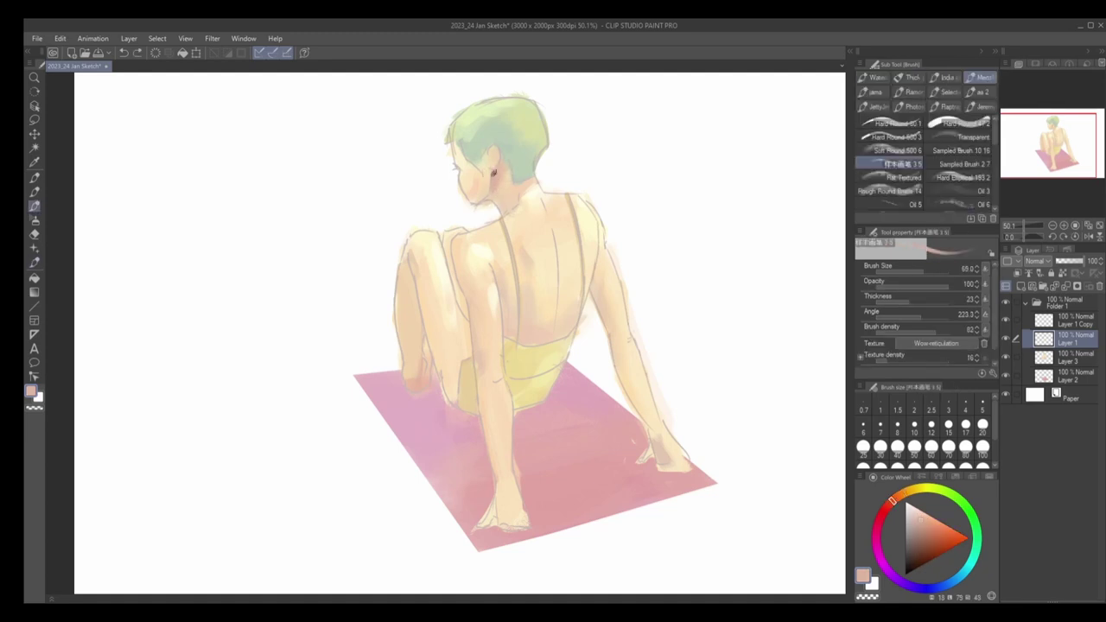
pyautogui.press('[')
pyautogui.keyDown('alt'); pyautogui.click(488, 159); pyautogui.keyUp('alt')
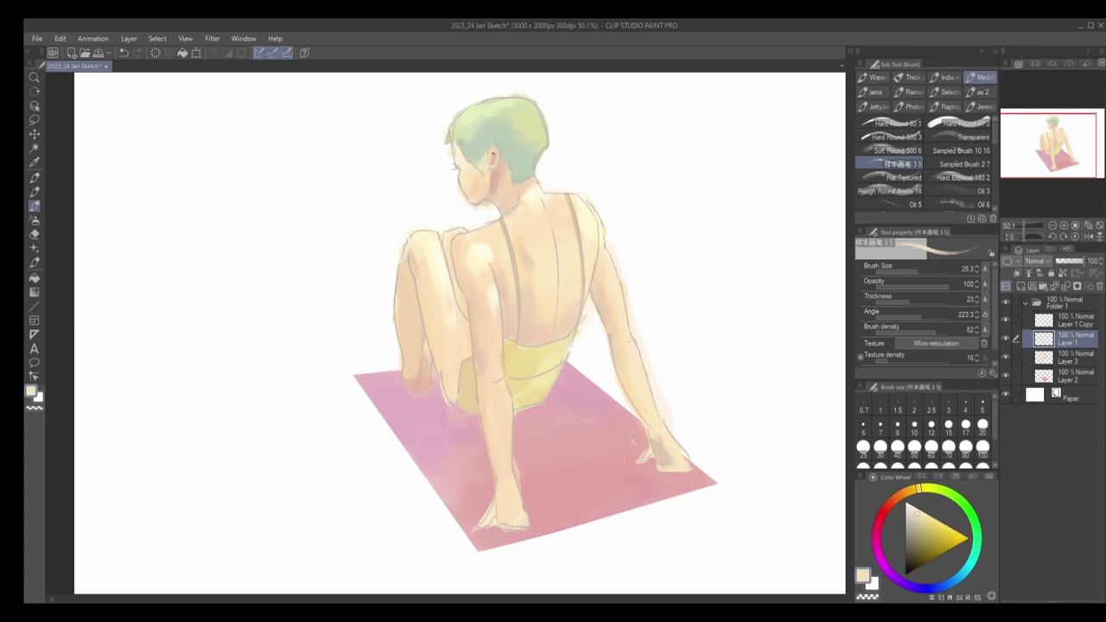
pyautogui.keyDown('alt'); pyautogui.click(493, 156); pyautogui.keyUp('alt')
pyautogui.keyDown('alt'); pyautogui.click(493, 155); pyautogui.keyUp('alt')
pyautogui.keyDown('alt'); pyautogui.click(492, 154); pyautogui.keyUp('alt')
pyautogui.click(924, 588)
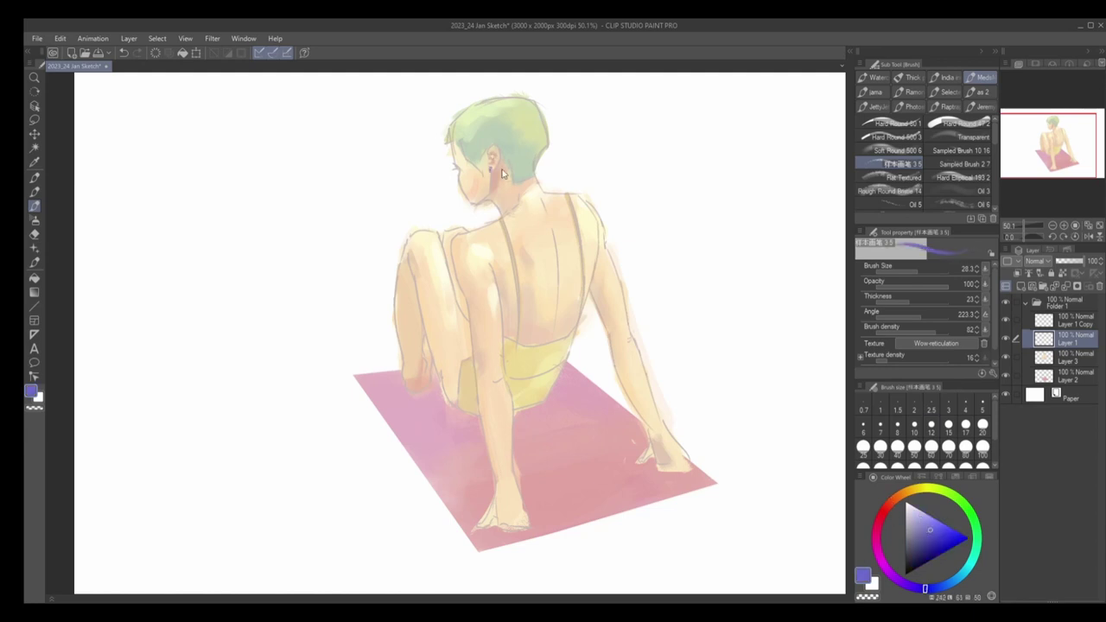
# Step: Create a new layer beneath Folder 1 and paint a broad light-blue background around the figure at 100% opacity
pyautogui.click(1023, 289)
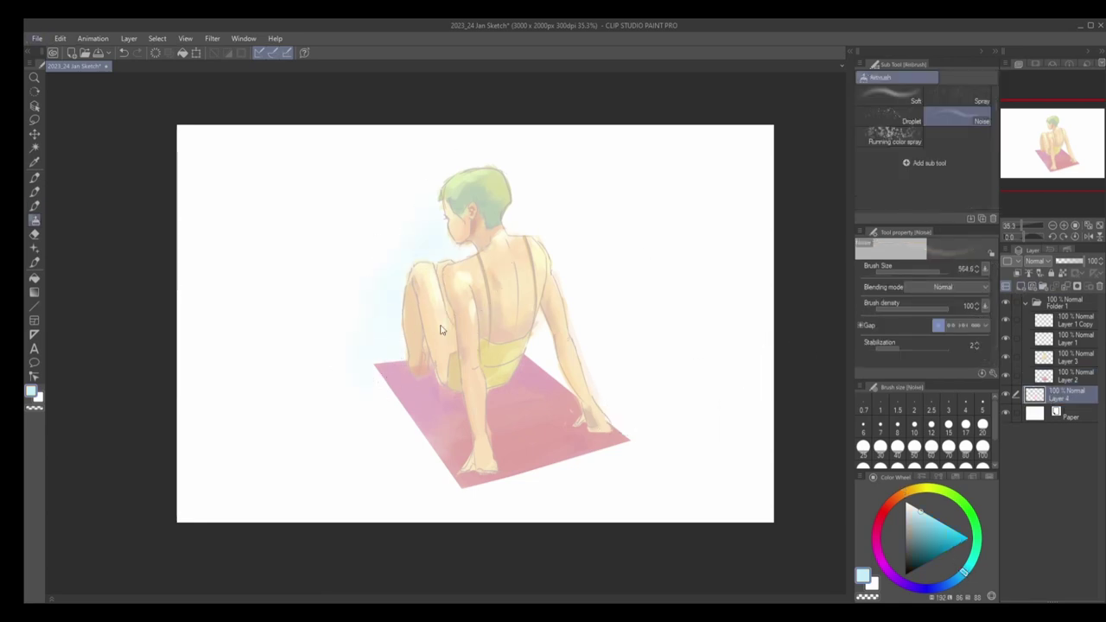
pyautogui.press('b')
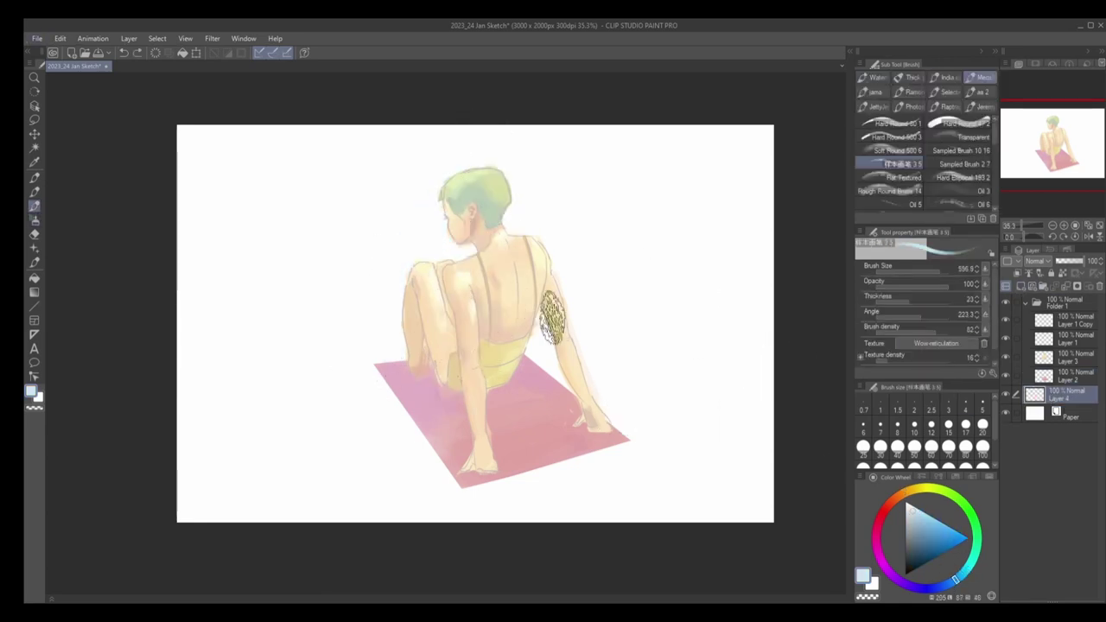
pyautogui.moveTo(568, 370)
pyautogui.mouseDown()
pyautogui.moveTo(563, 185)
pyautogui.moveTo(444, 259)
pyautogui.moveTo(566, 249)
pyautogui.moveTo(427, 446)
pyautogui.moveTo(462, 148)
pyautogui.moveTo(400, 203)
pyautogui.moveTo(428, 145)
pyautogui.mouseUp()
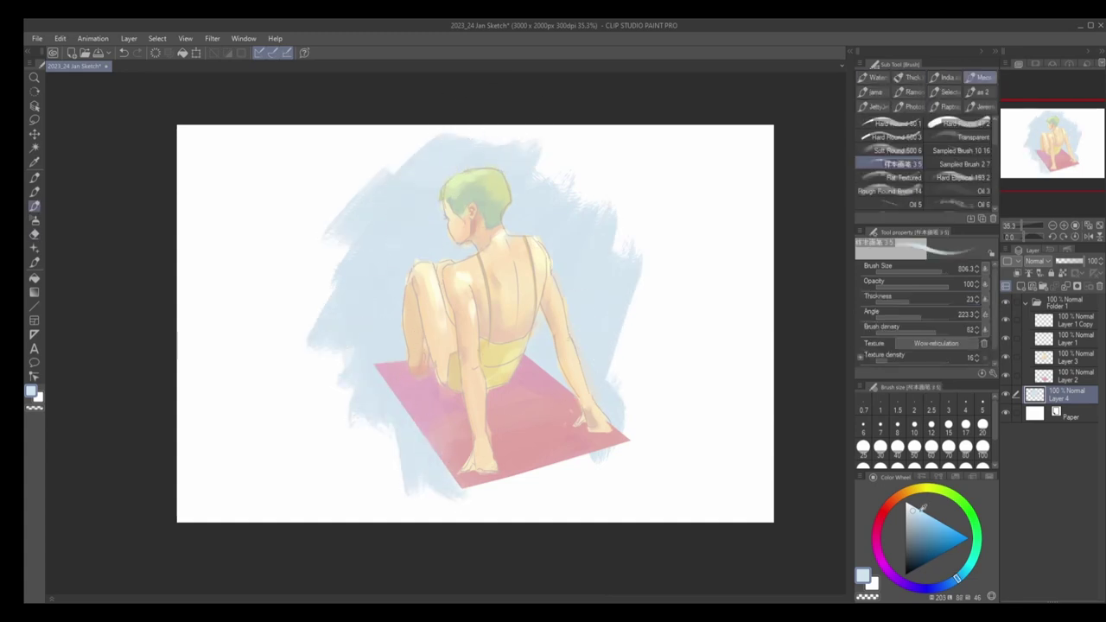
# Step: Enable brush tip color change with hue 14 on Rough Round Bristle 14 and stroke blue texture into the background at size 424.9
pyautogui.click(891, 190)
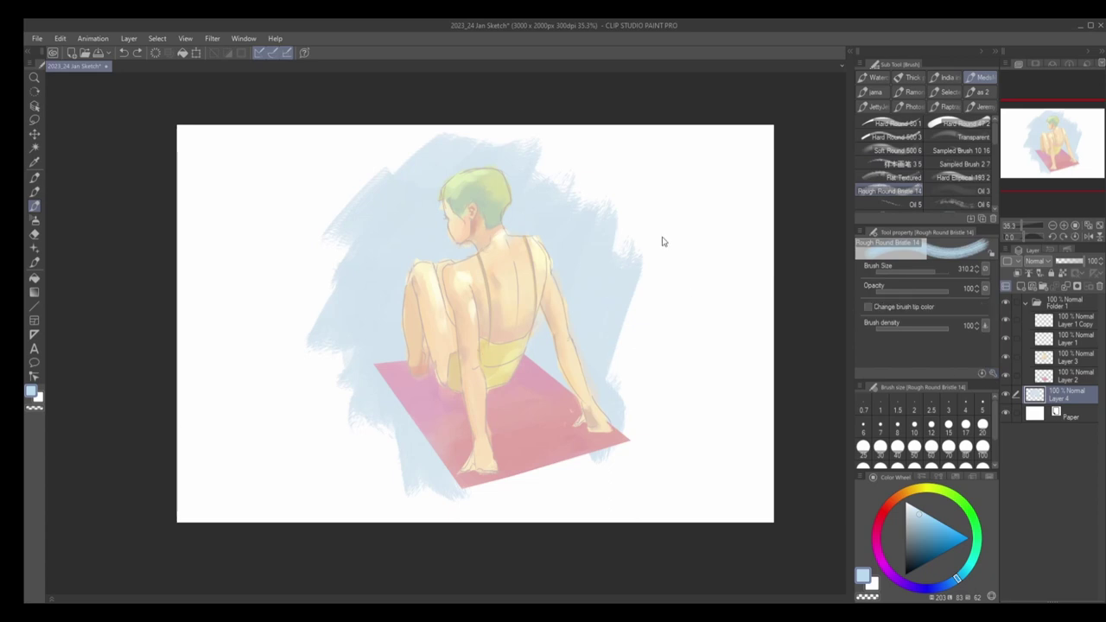
pyautogui.click(868, 298)
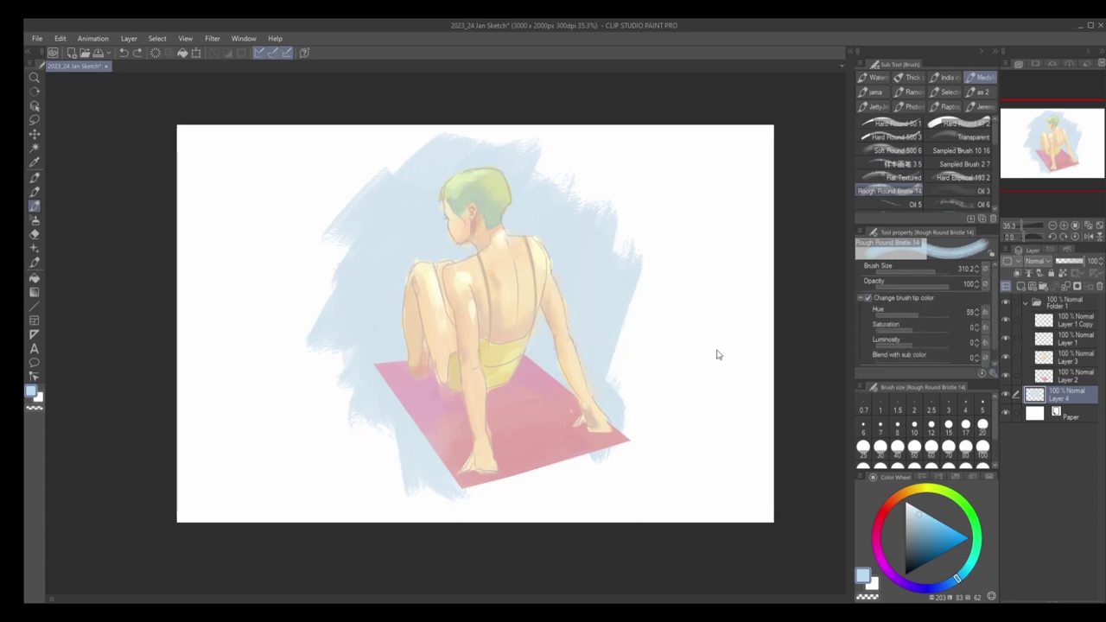
pyautogui.moveTo(553, 260); pyautogui.dragTo(568, 370)
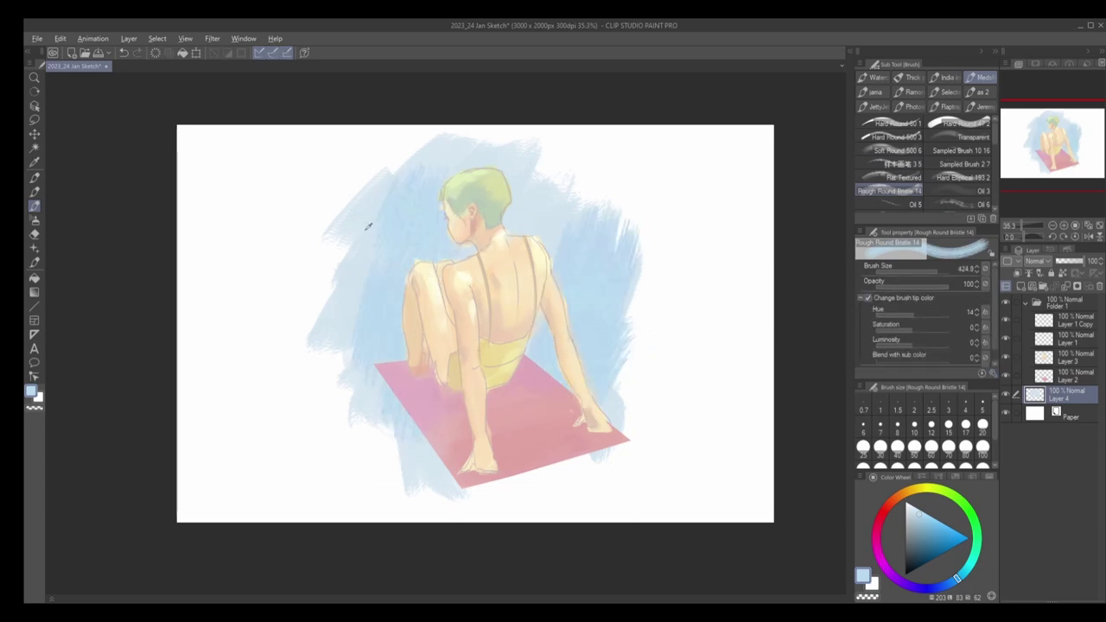
# Step: Smooth the blue background with Plastic Wrap - Blend and extend its edge beside the mat with Rough Round Bristle 14 strokes
pyautogui.press('j')
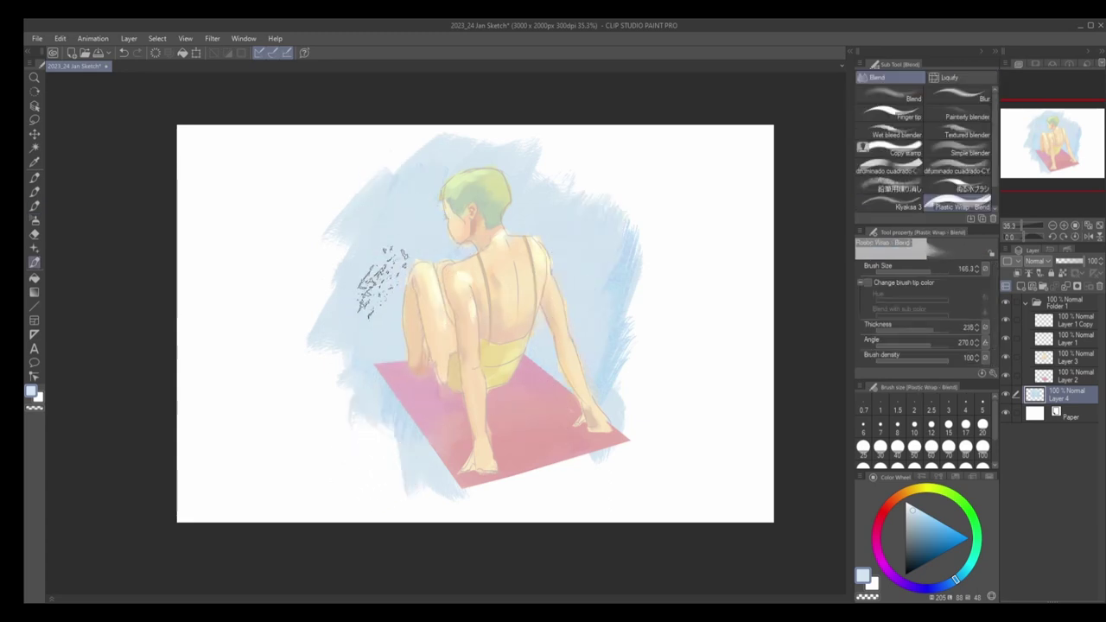
pyautogui.press('b')
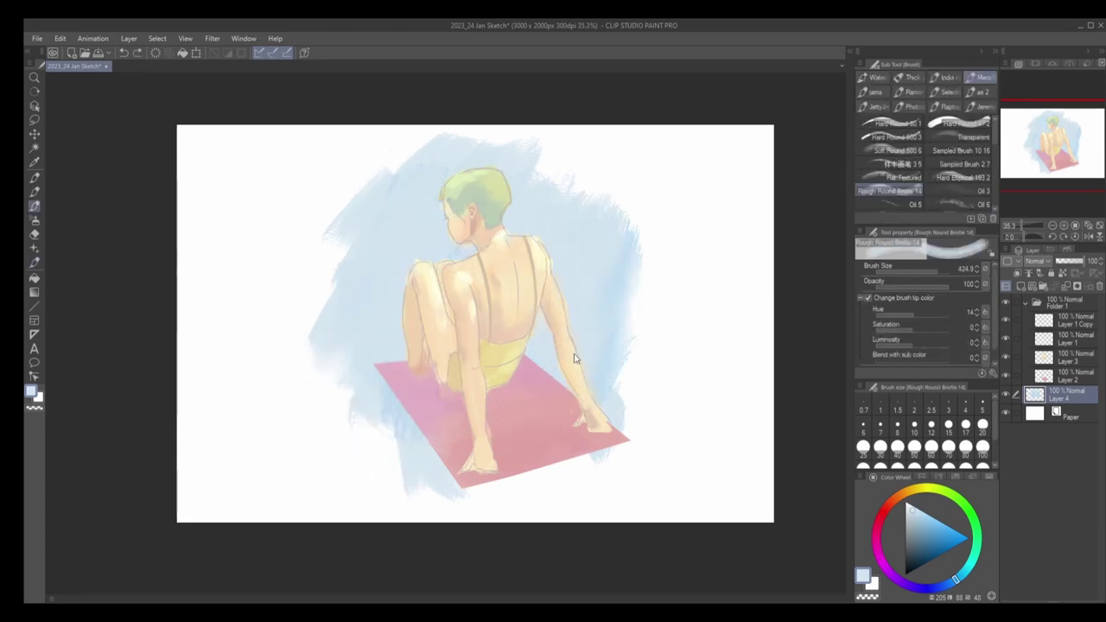
pyautogui.moveTo(371, 415); pyautogui.dragTo(346, 383)
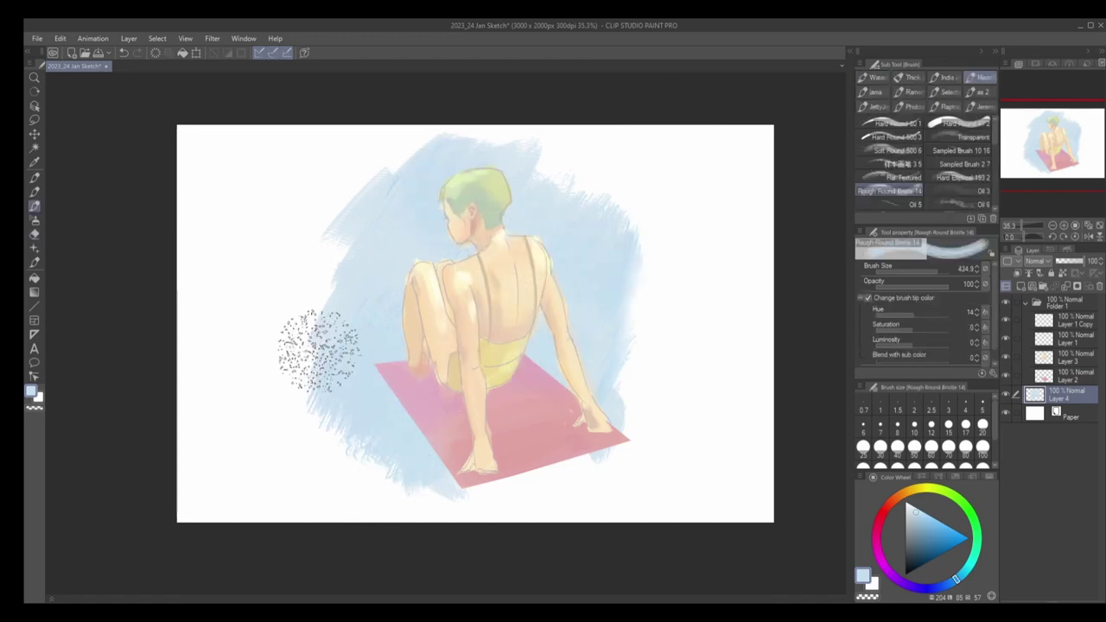
# Step: Extend the blue background beneath the mat and soften its edge beyond the far arm with brushes at 30% opacity
pyautogui.click(902, 165)
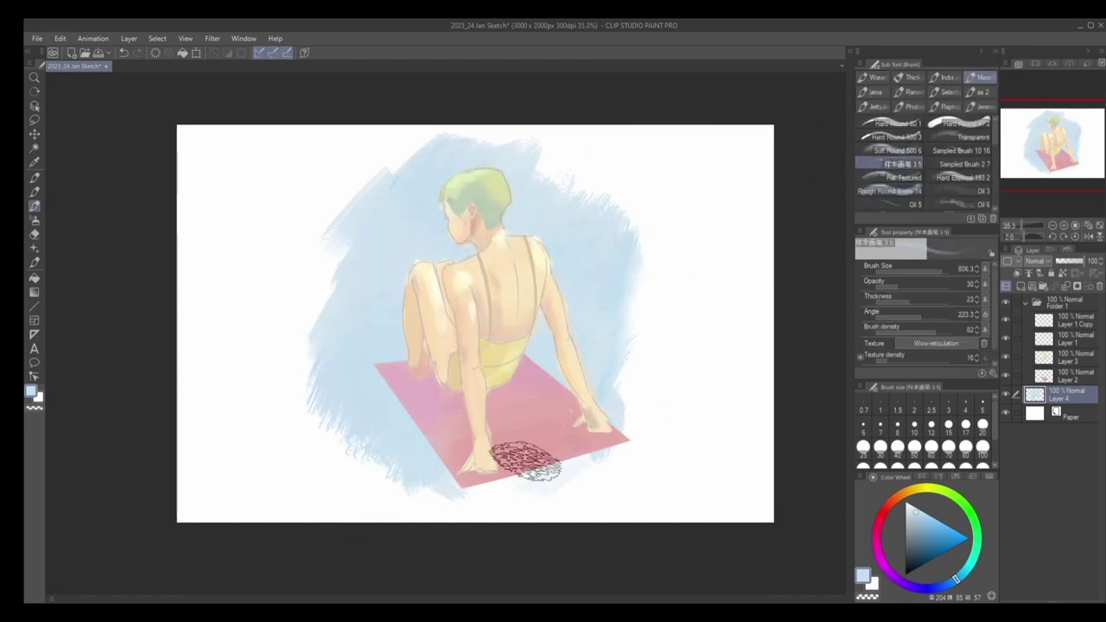
pyautogui.click(890, 190)
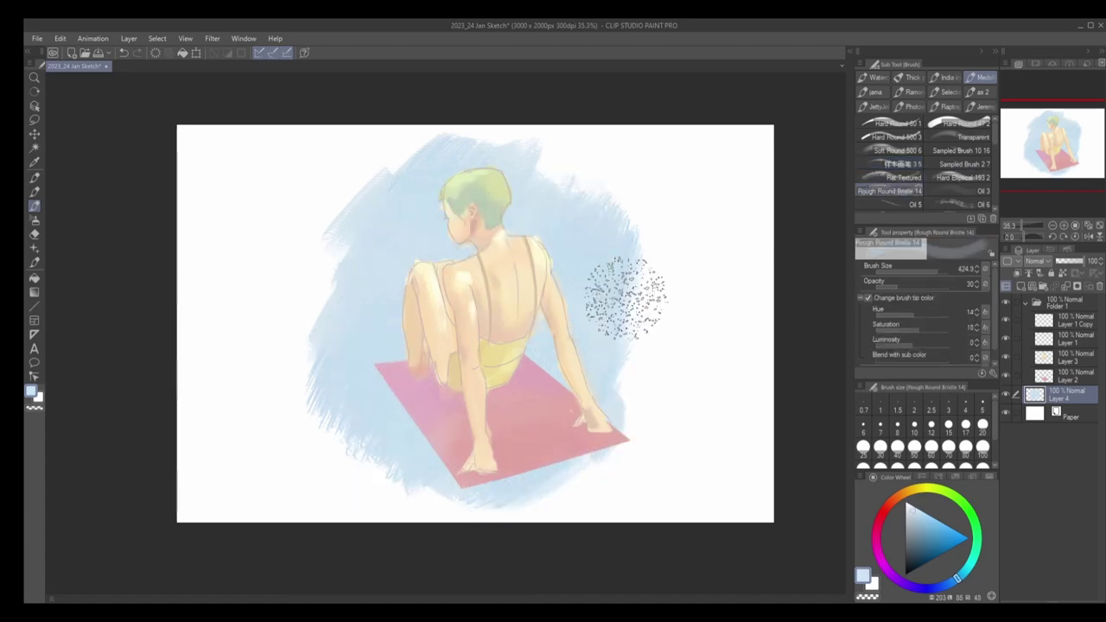
pyautogui.press('b')
# Step: Refine the lower edges of the blue background around the mat with the Hard eraser and 样本画笔 3 5 strokes at 40% opacity
pyautogui.press('e')
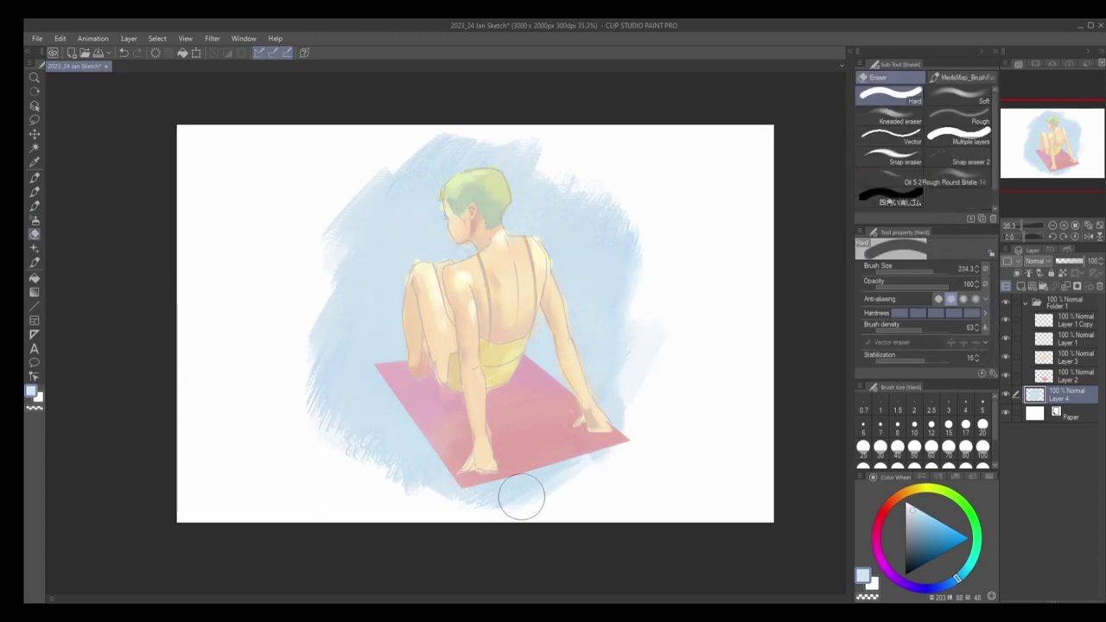
pyautogui.press('b')
pyautogui.press('j')
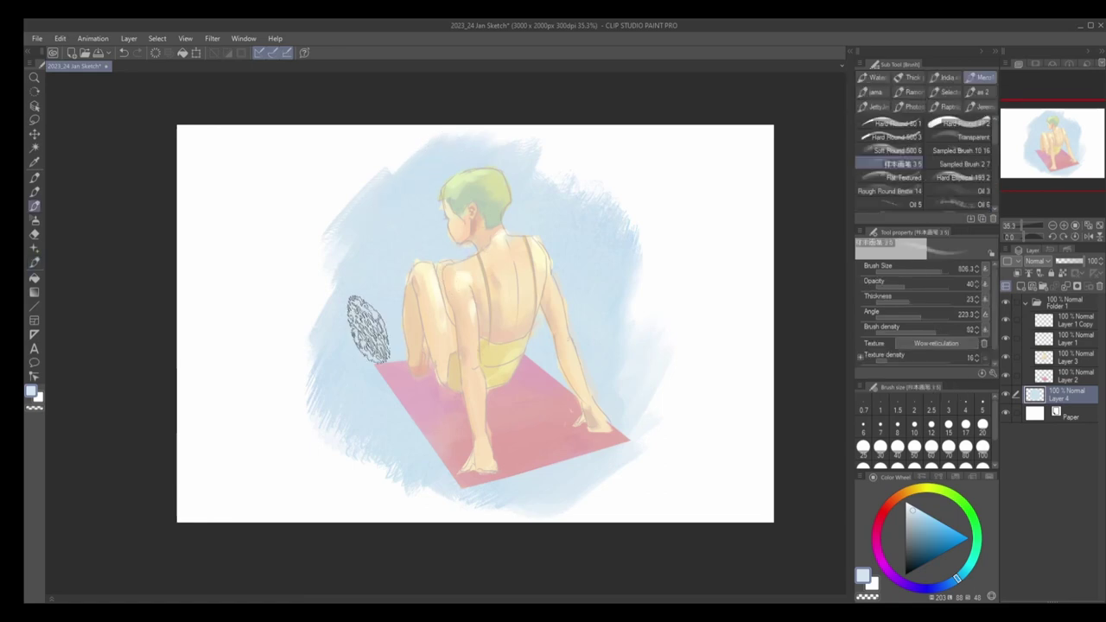
pyautogui.press('e')
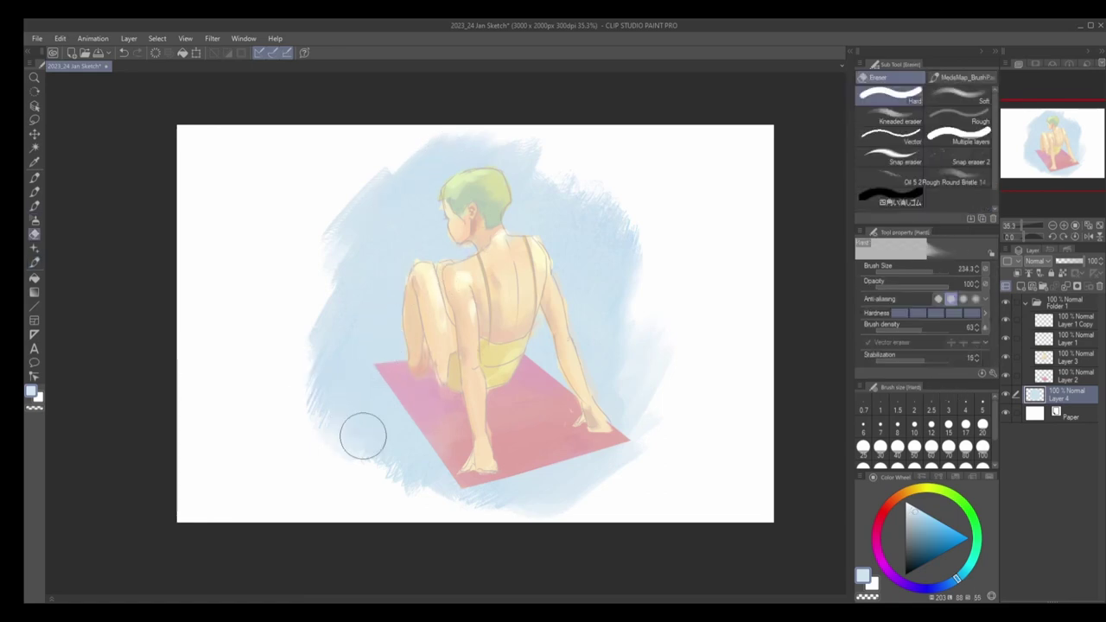
pyautogui.press('b')
pyautogui.press('e')
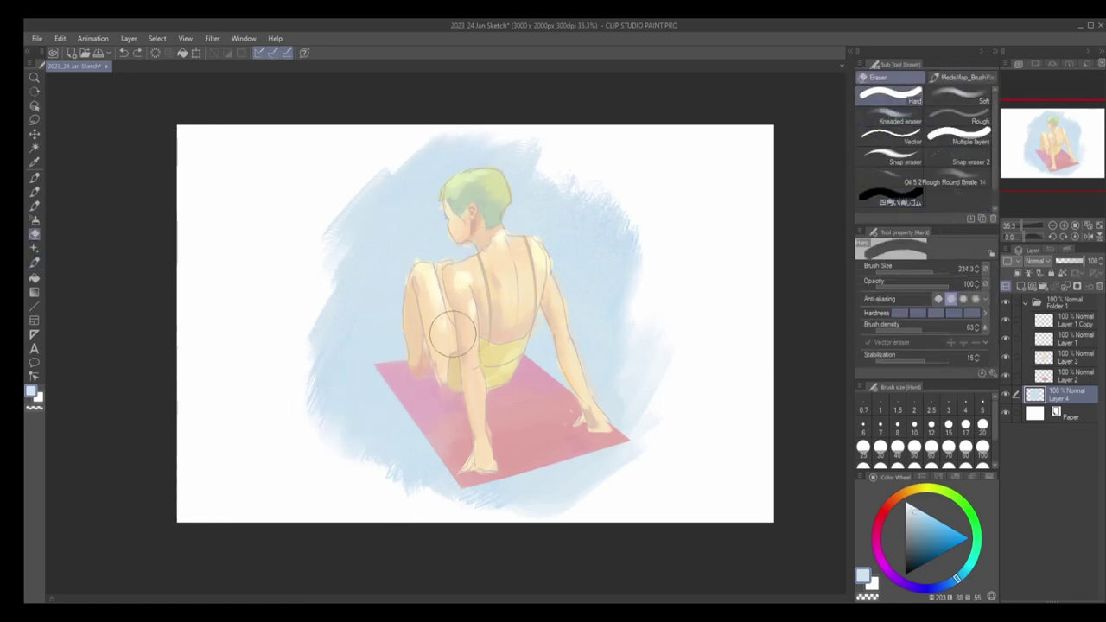
# Step: Paint stronger blue behind the figure with 样本画笔 3 5 at 100% opacity, varying it with sampled background blues
pyautogui.press('b')
pyautogui.press('0')
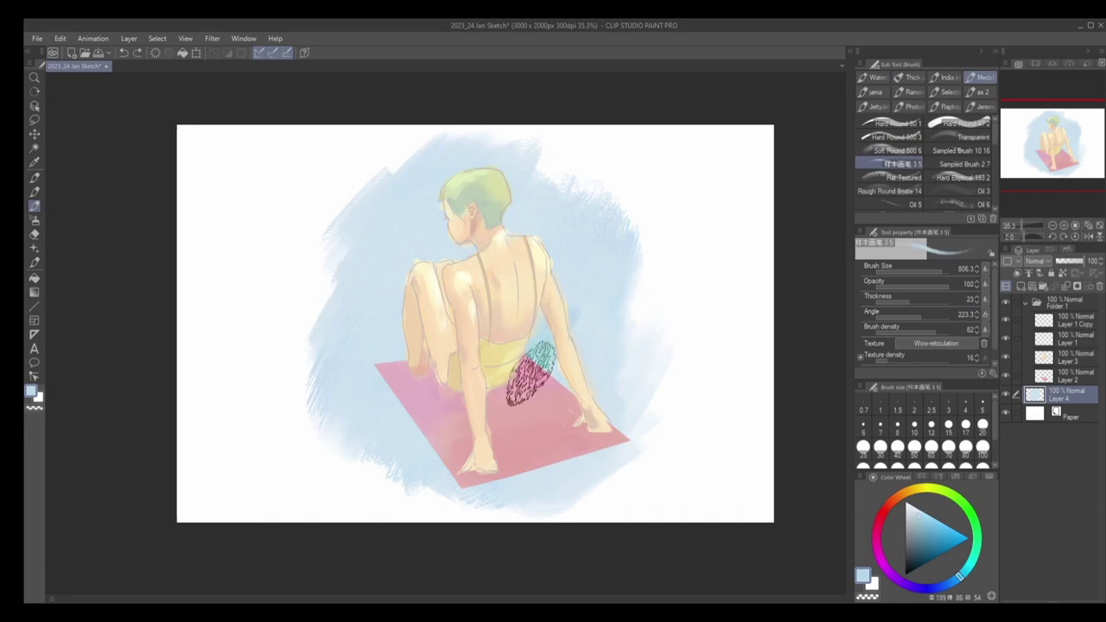
pyautogui.press('[')
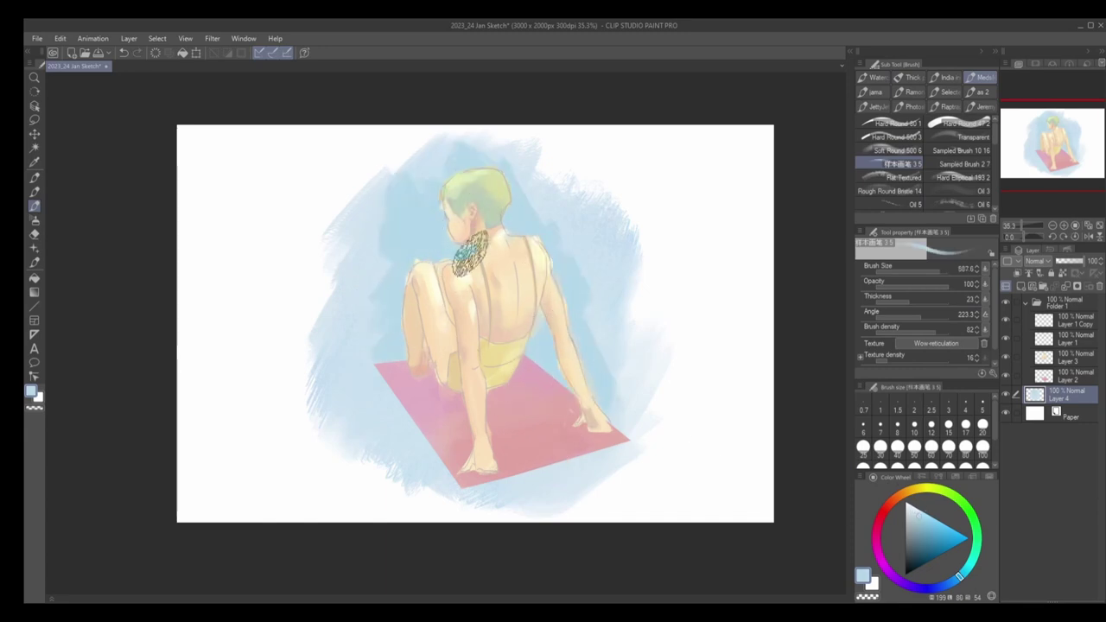
pyautogui.keyDown('alt'); pyautogui.click(402, 221); pyautogui.keyUp('alt')
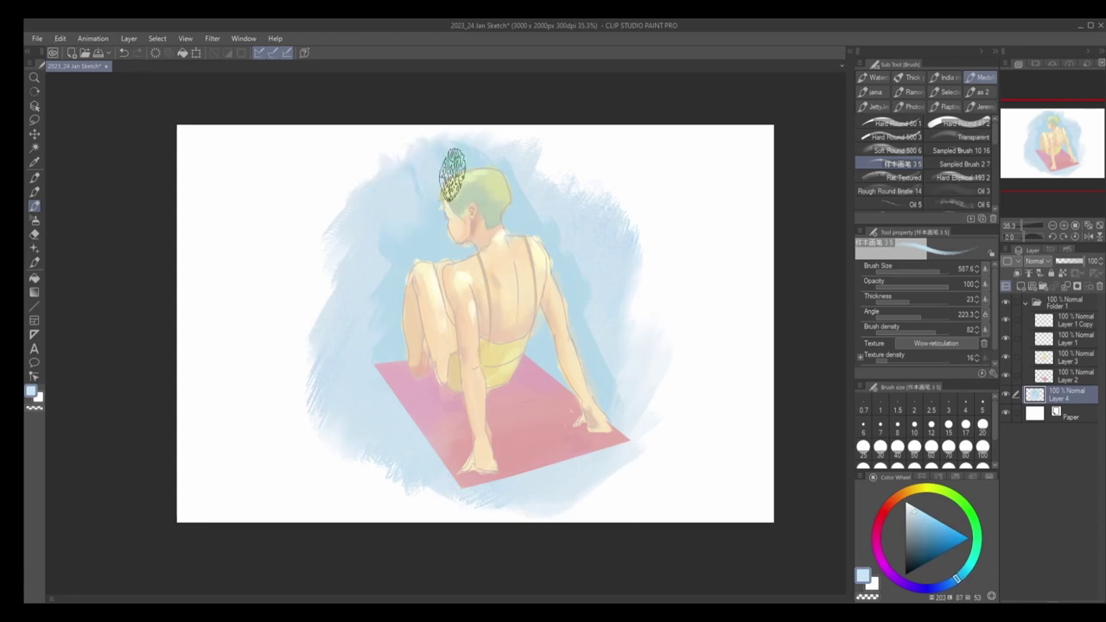
pyautogui.keyDown('alt'); pyautogui.click(395, 316); pyautogui.keyUp('alt')
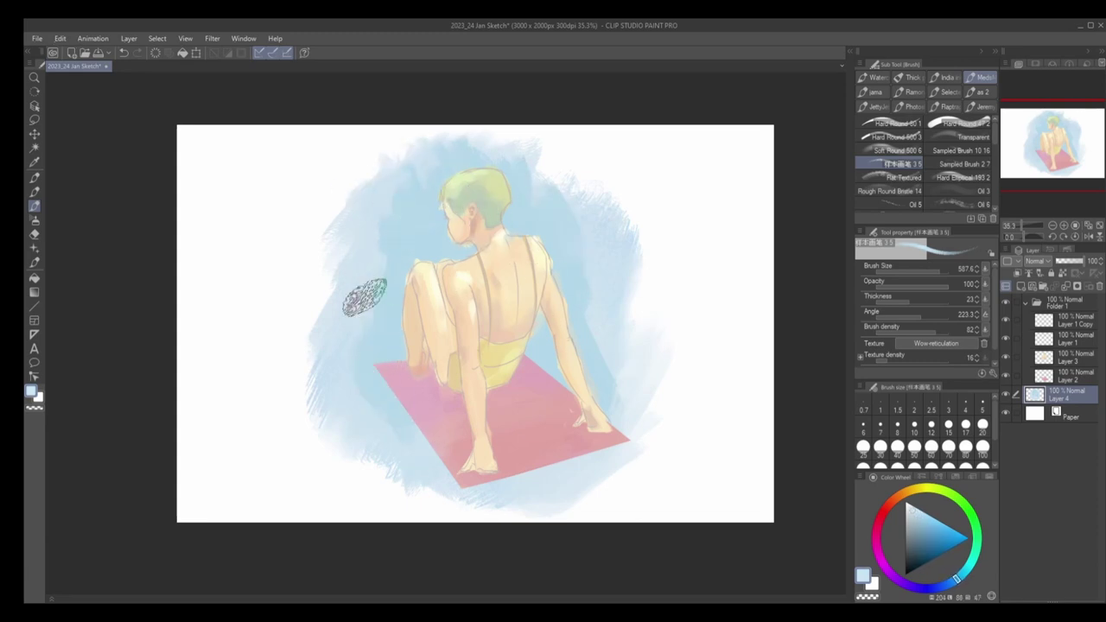
pyautogui.press(']')
pyautogui.keyDown('alt'); pyautogui.click(465, 234); pyautogui.keyUp('alt')
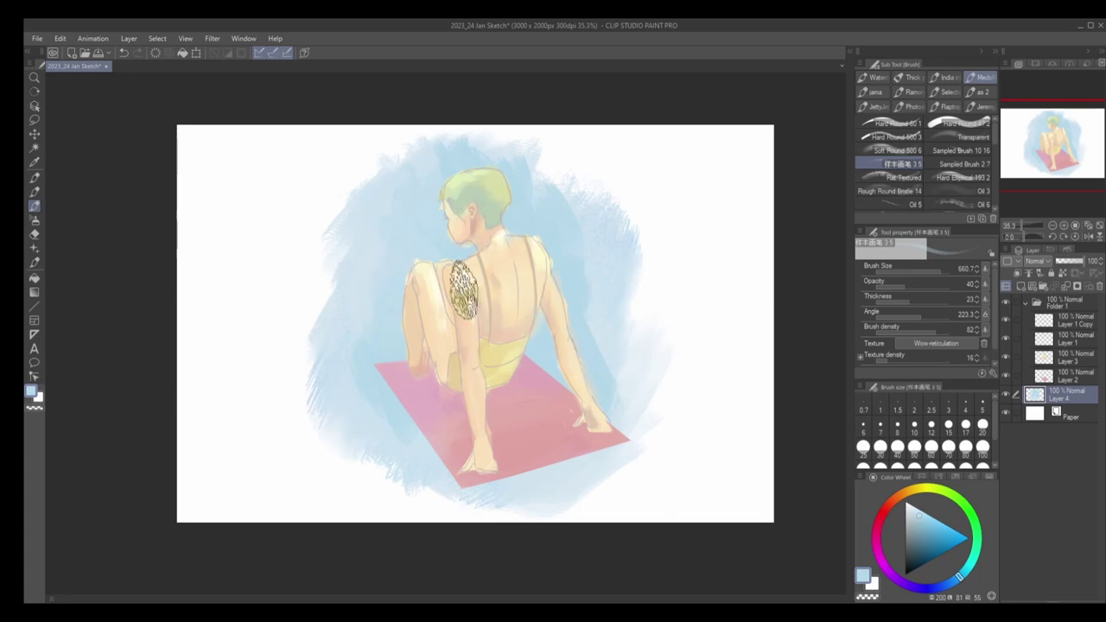
# Step: Fill out the background's outer edges on both sides with sampled blues, using 样本画笔 3 5 at 40% and Rough Round Bristle 14 at 10% opacity
pyautogui.keyDown('alt'); pyautogui.click(640, 381); pyautogui.keyUp('alt')
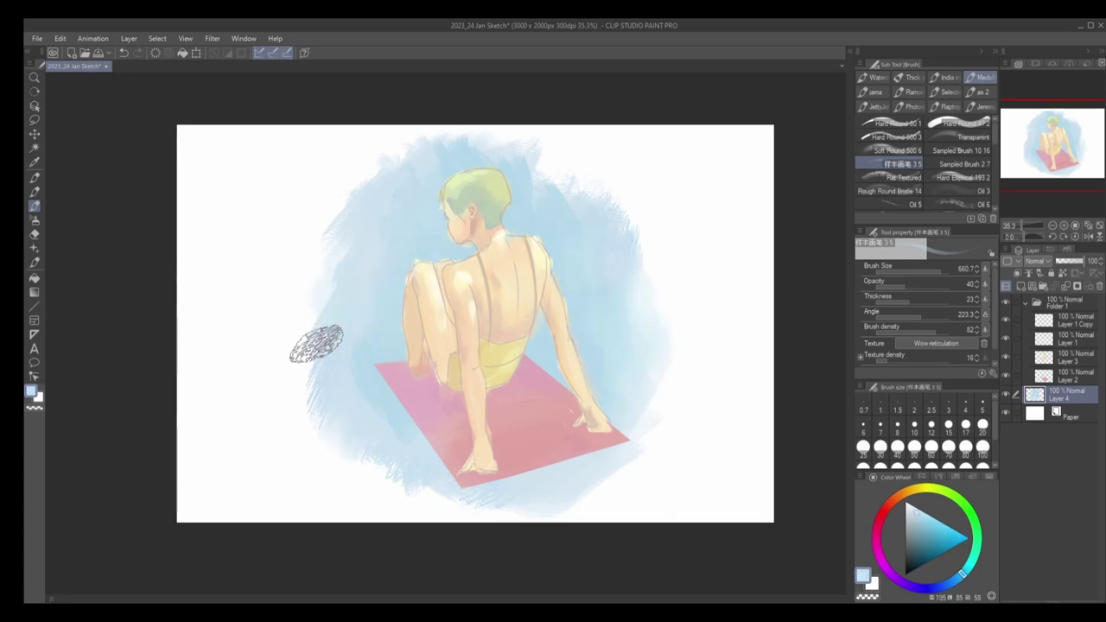
pyautogui.keyDown('alt'); pyautogui.click(322, 381); pyautogui.keyUp('alt')
pyautogui.click(889, 191)
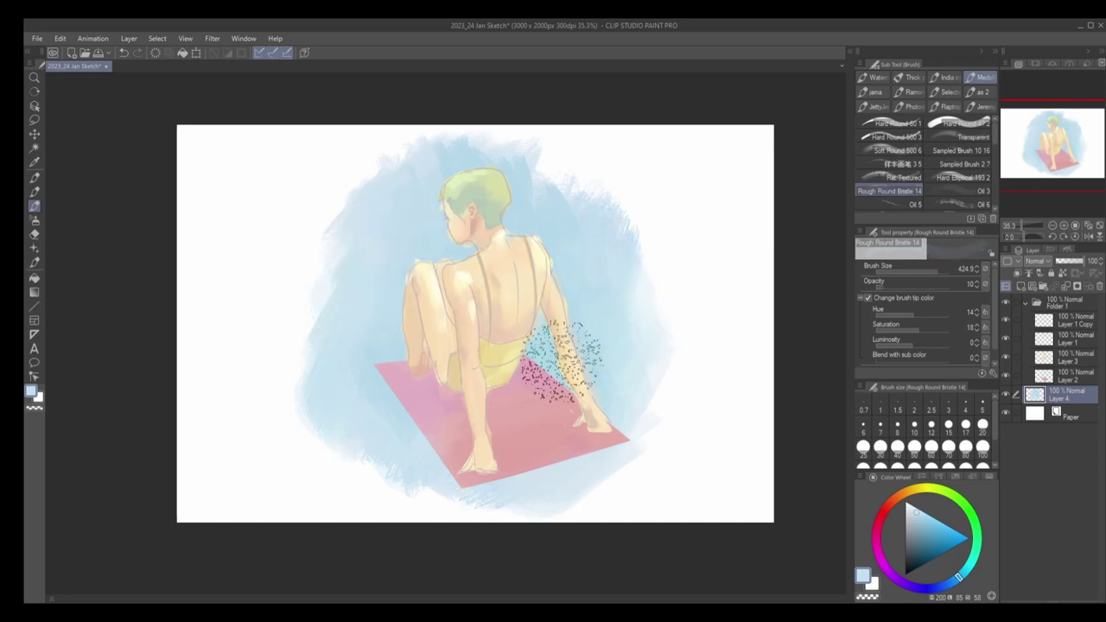
pyautogui.press('.')
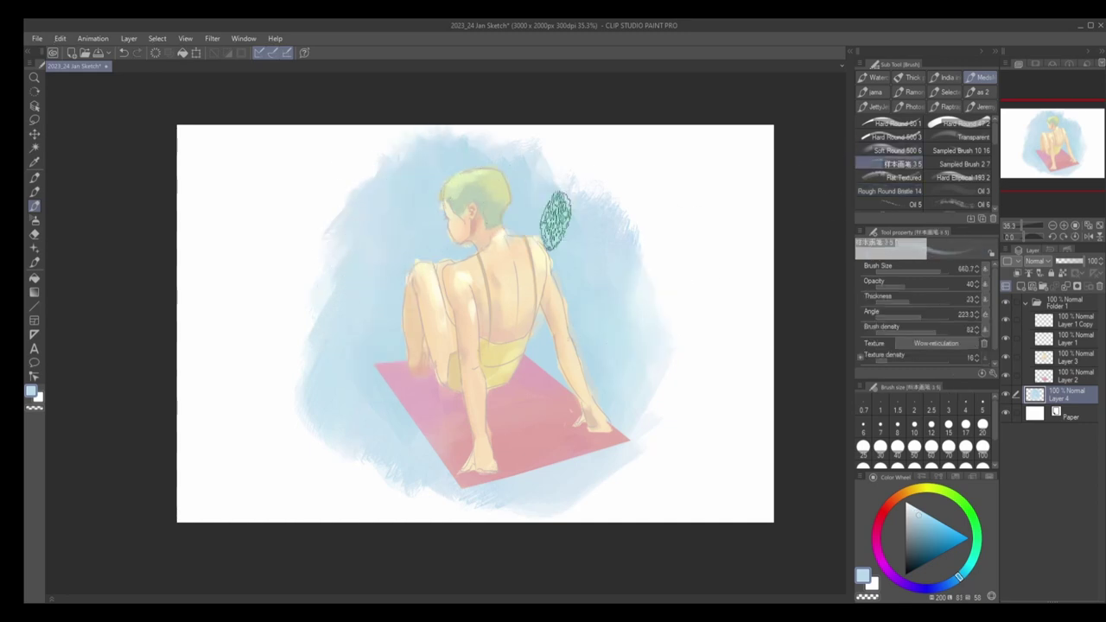
# Step: Glaze translucent purple-blue strokes into the background around the figure and mat with 样本画笔 3 5 at 20% opacity
pyautogui.scroll(-3, 593, 395)
pyautogui.scroll(2, 552, 320)
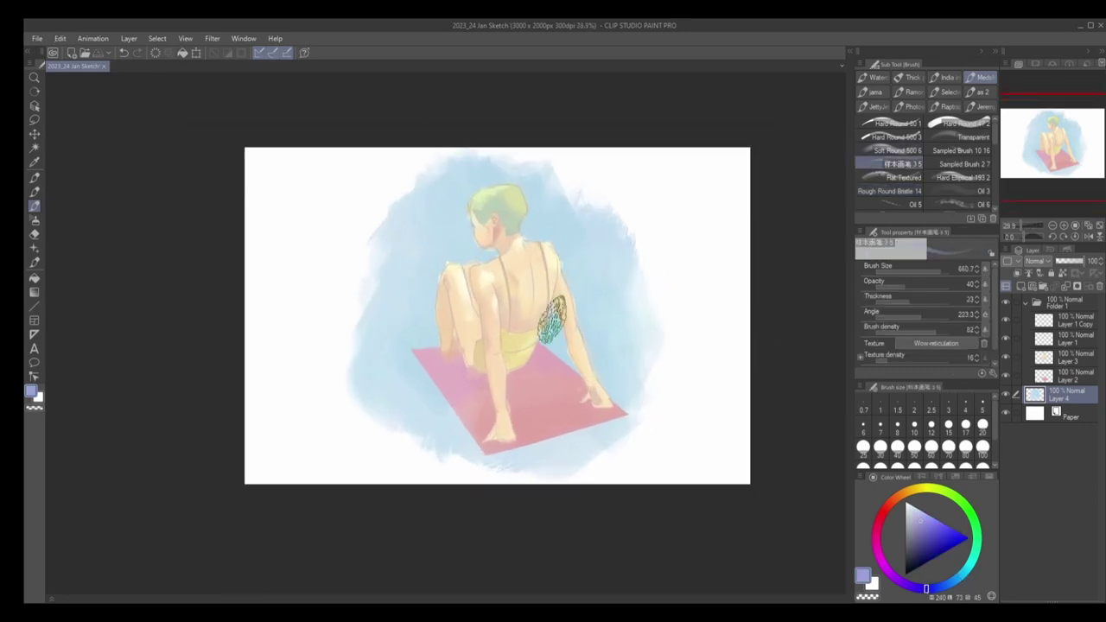
pyautogui.moveTo(407, 320); pyautogui.dragTo(404, 325)
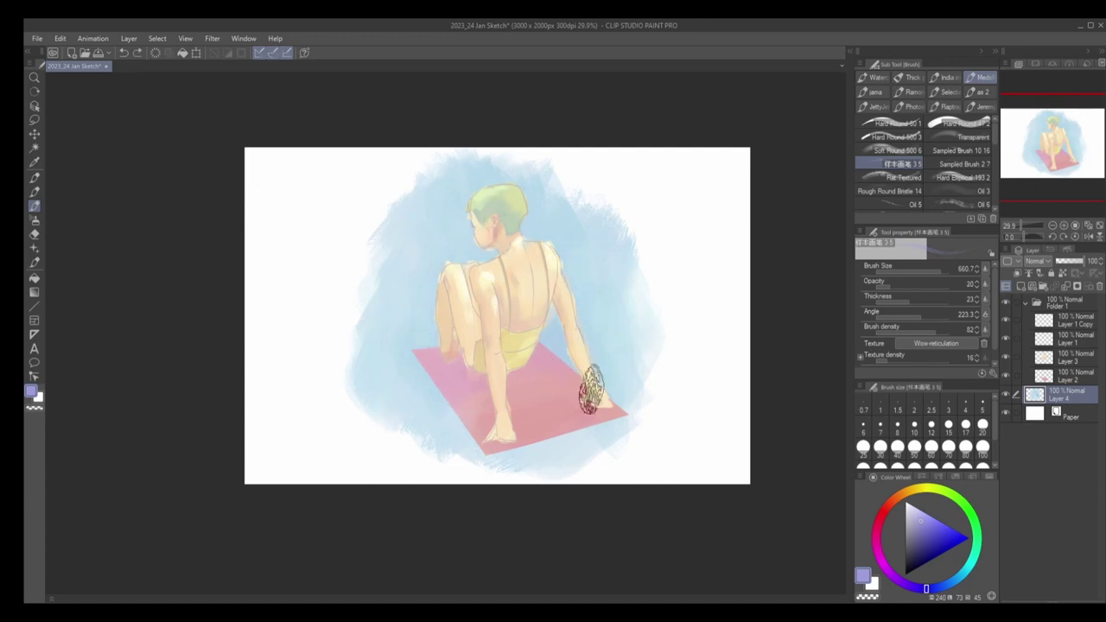
pyautogui.moveTo(640, 428); pyautogui.dragTo(519, 441)
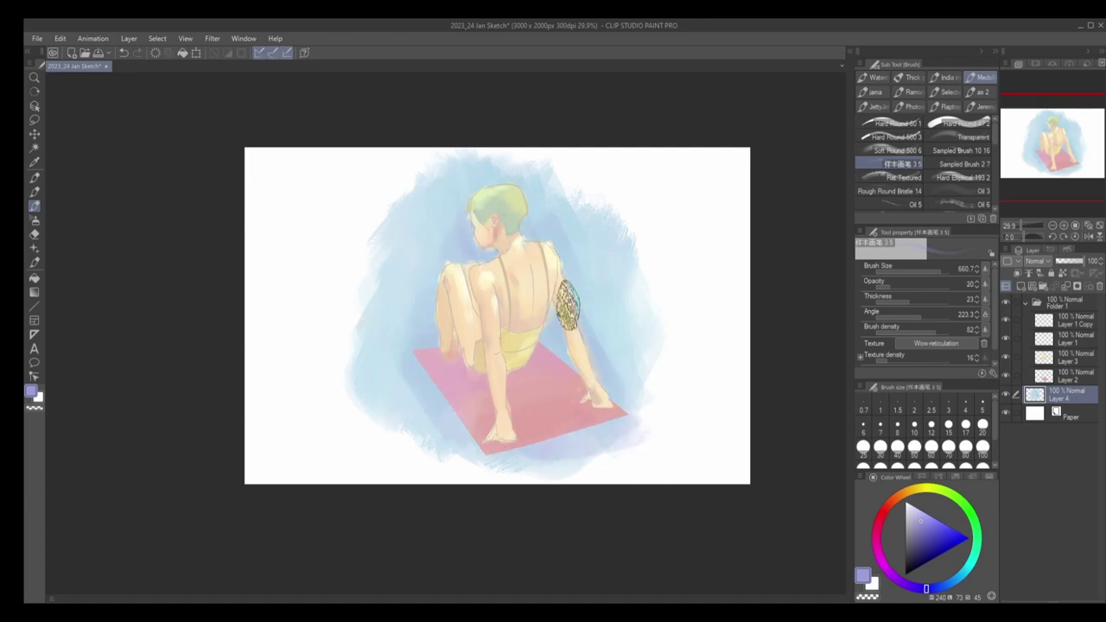
# Step: Blend the purple-blue glaze into the background around the head and far arm with sampled blues at 20% opacity
pyautogui.keyDown('alt'); pyautogui.click(510, 259); pyautogui.keyUp('alt')
pyautogui.keyDown('alt'); pyautogui.click(566, 331); pyautogui.keyUp('alt')
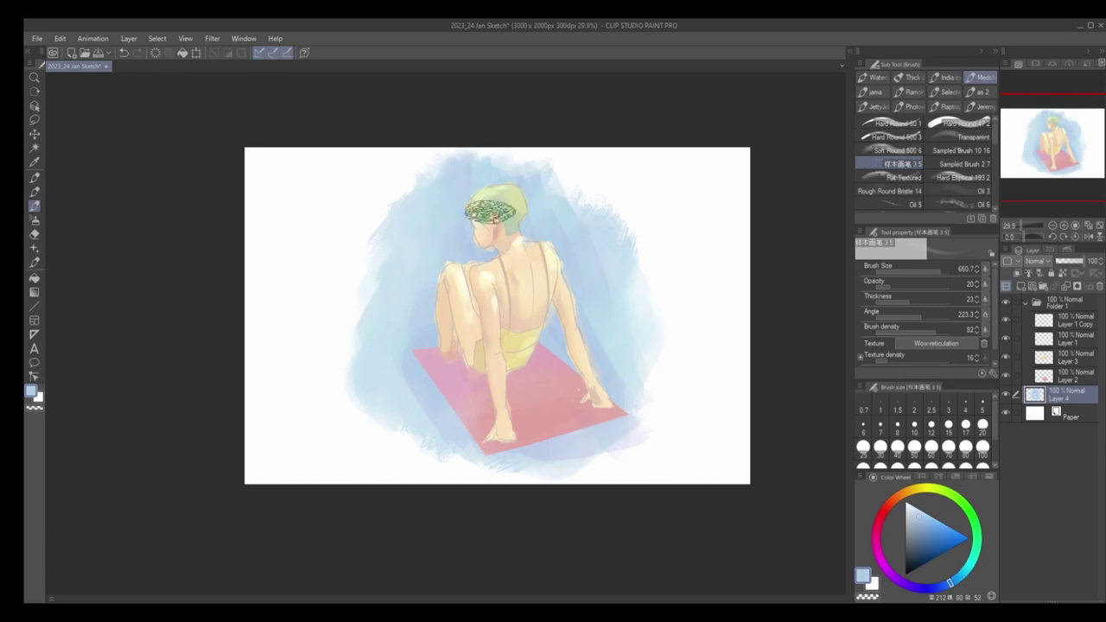
pyautogui.keyDown('alt'); pyautogui.click(477, 228); pyautogui.keyUp('alt')
pyautogui.keyDown('alt'); pyautogui.click(414, 234); pyautogui.keyUp('alt')
pyautogui.hotkey('alt', 'BackSpace')
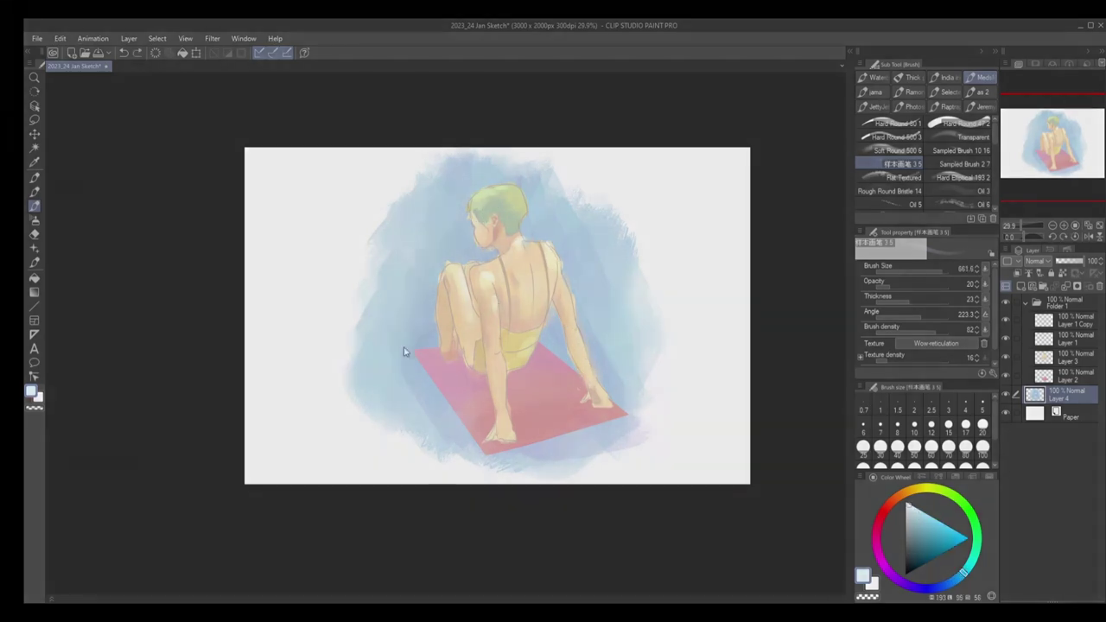